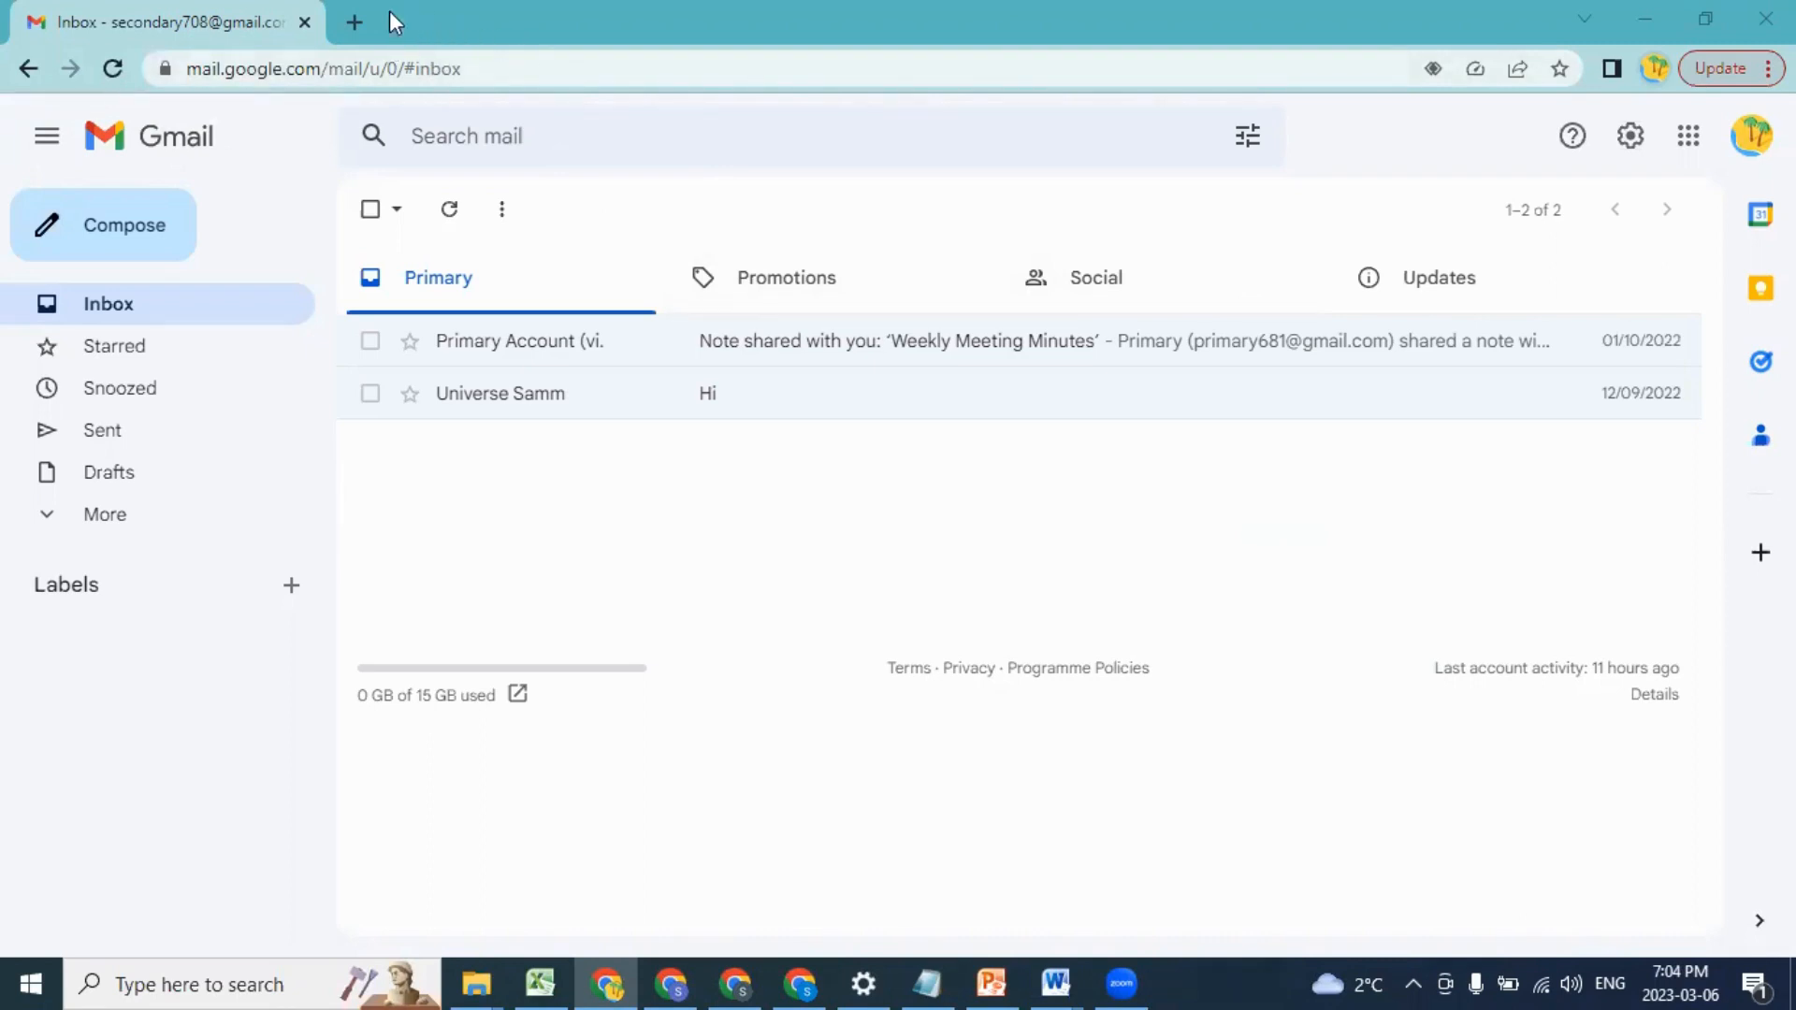
Step: Open docs.google.com in a new browser tab
{"action": "left_click", "coordinate": [353, 24]}
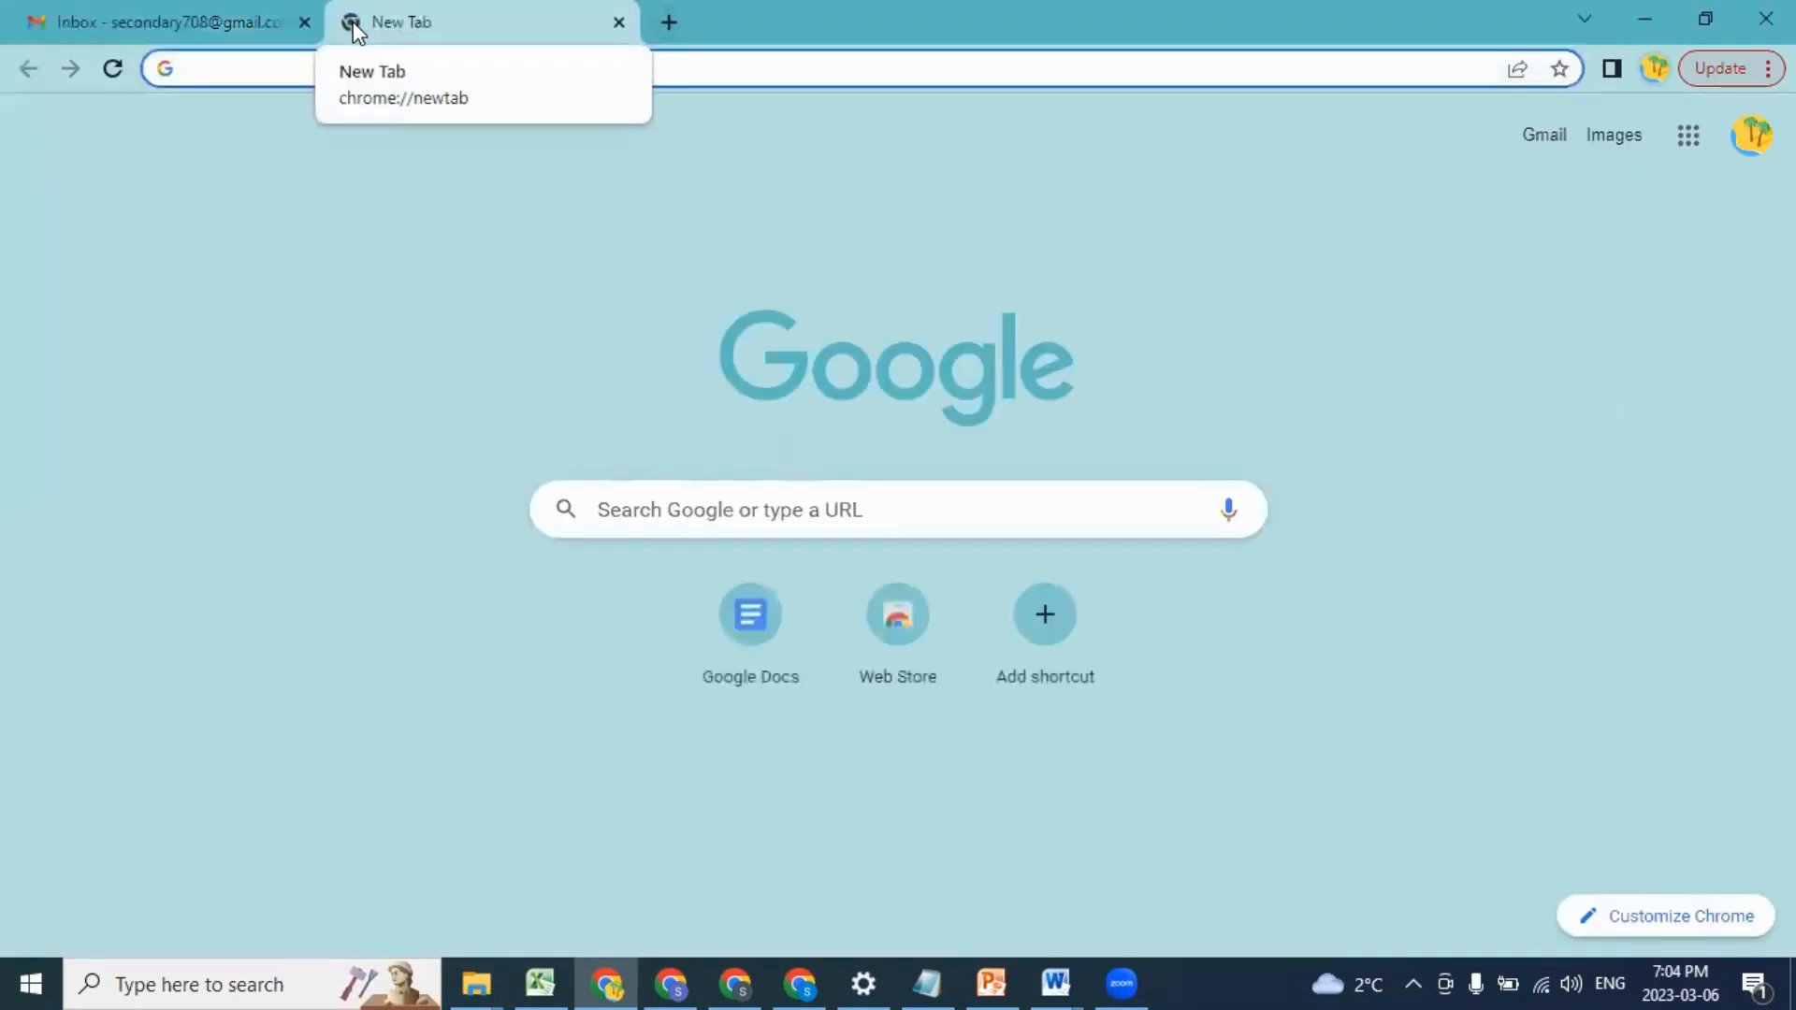
{"action": "type", "text": "docs.google"}
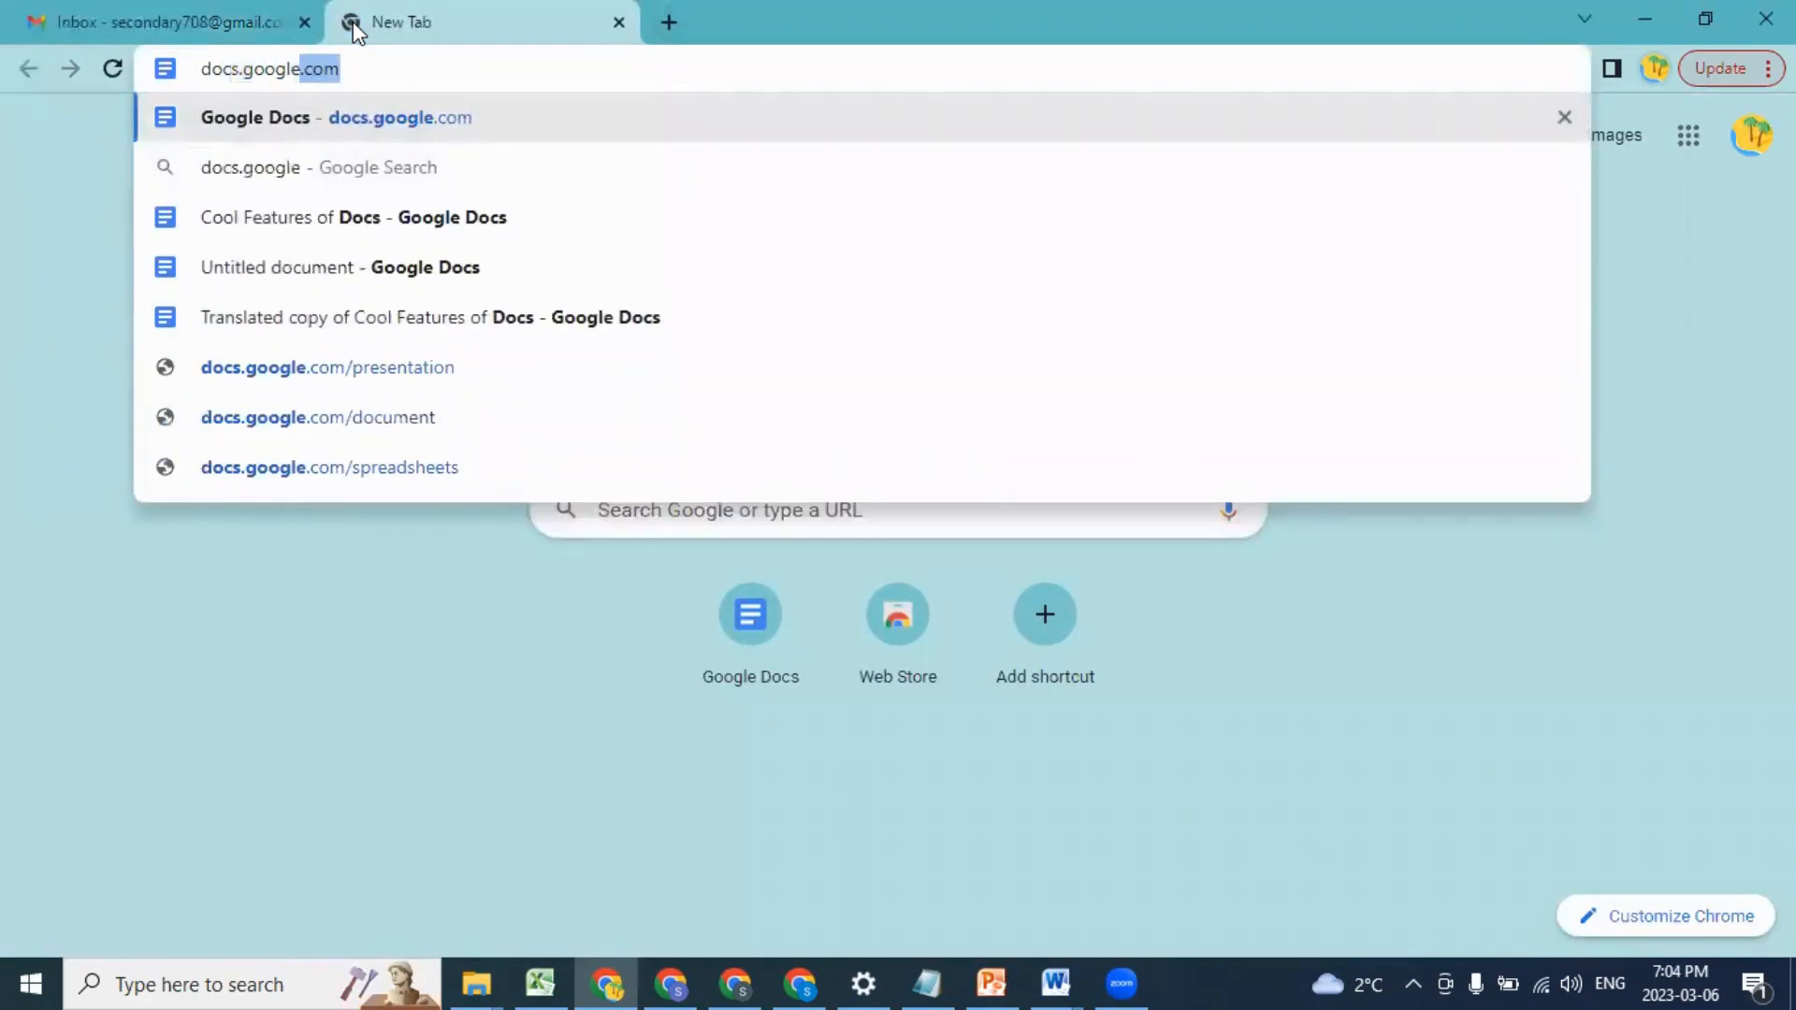
{"action": "type", "text": ".com"}
{"action": "key", "text": "Return"}
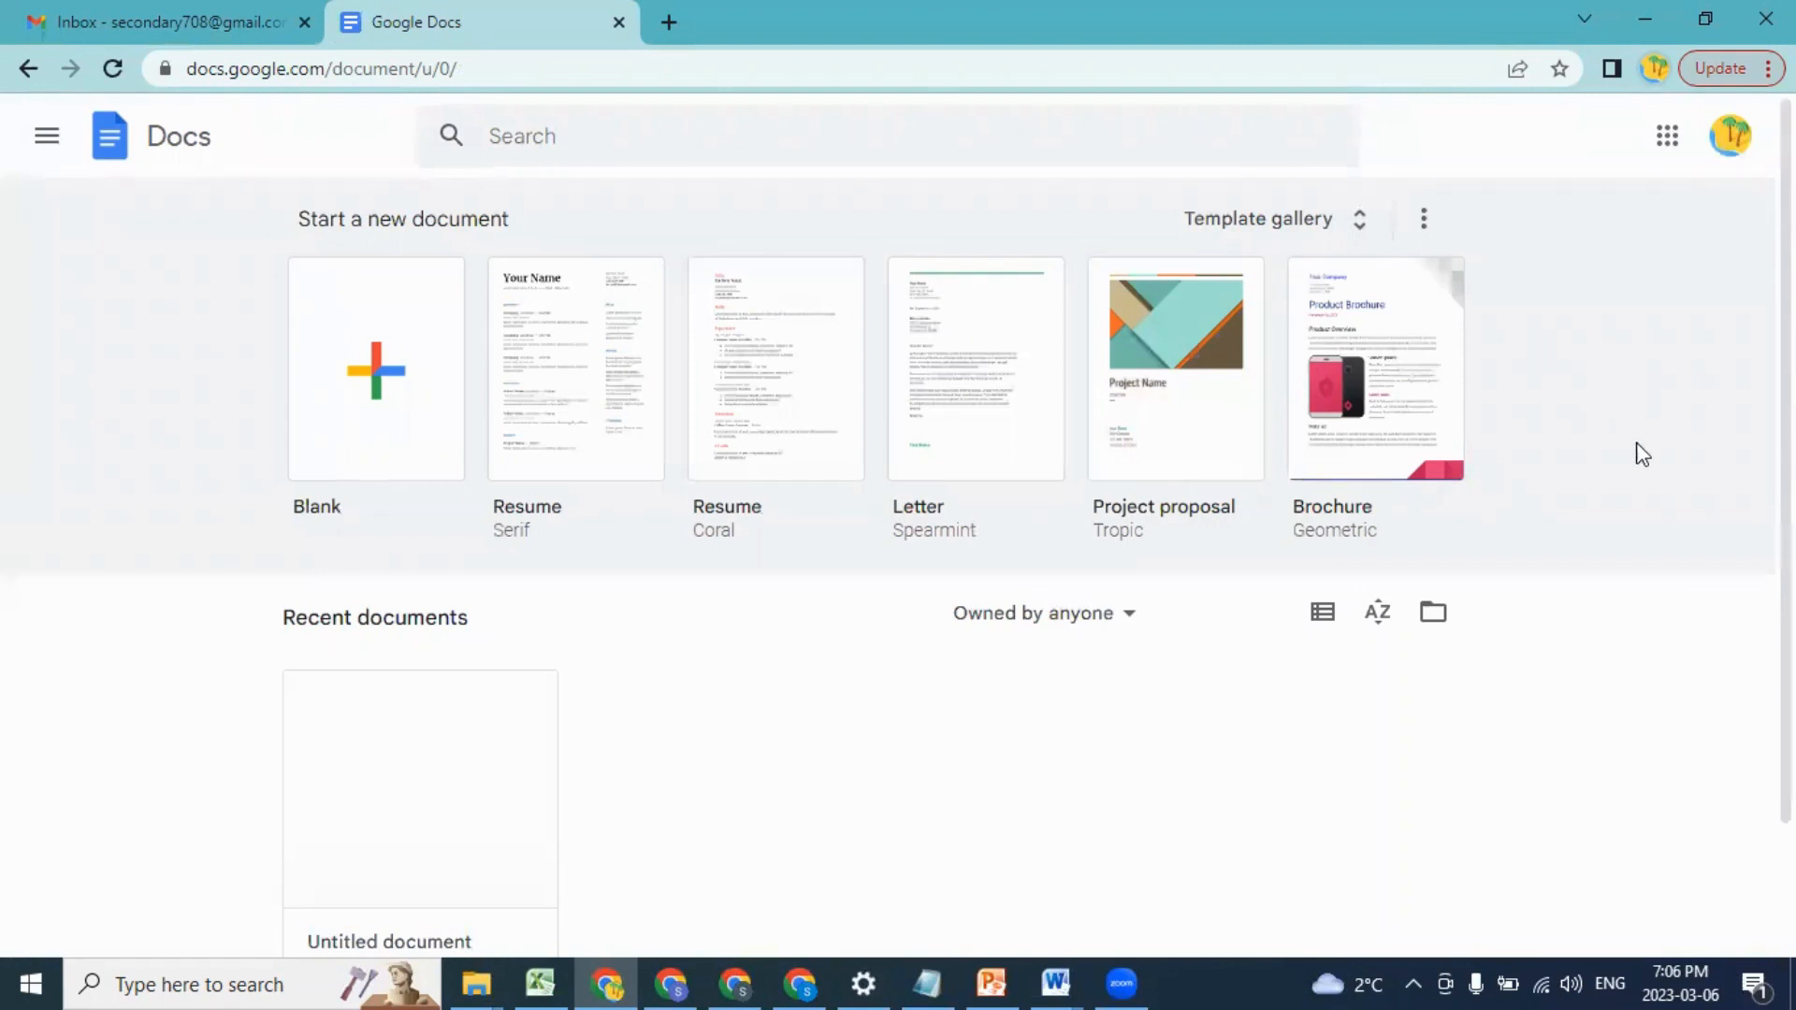
Step: Launch Docs from the Google apps launcher and close the duplicate tab it opens in
{"action": "left_click", "coordinate": [1668, 138]}
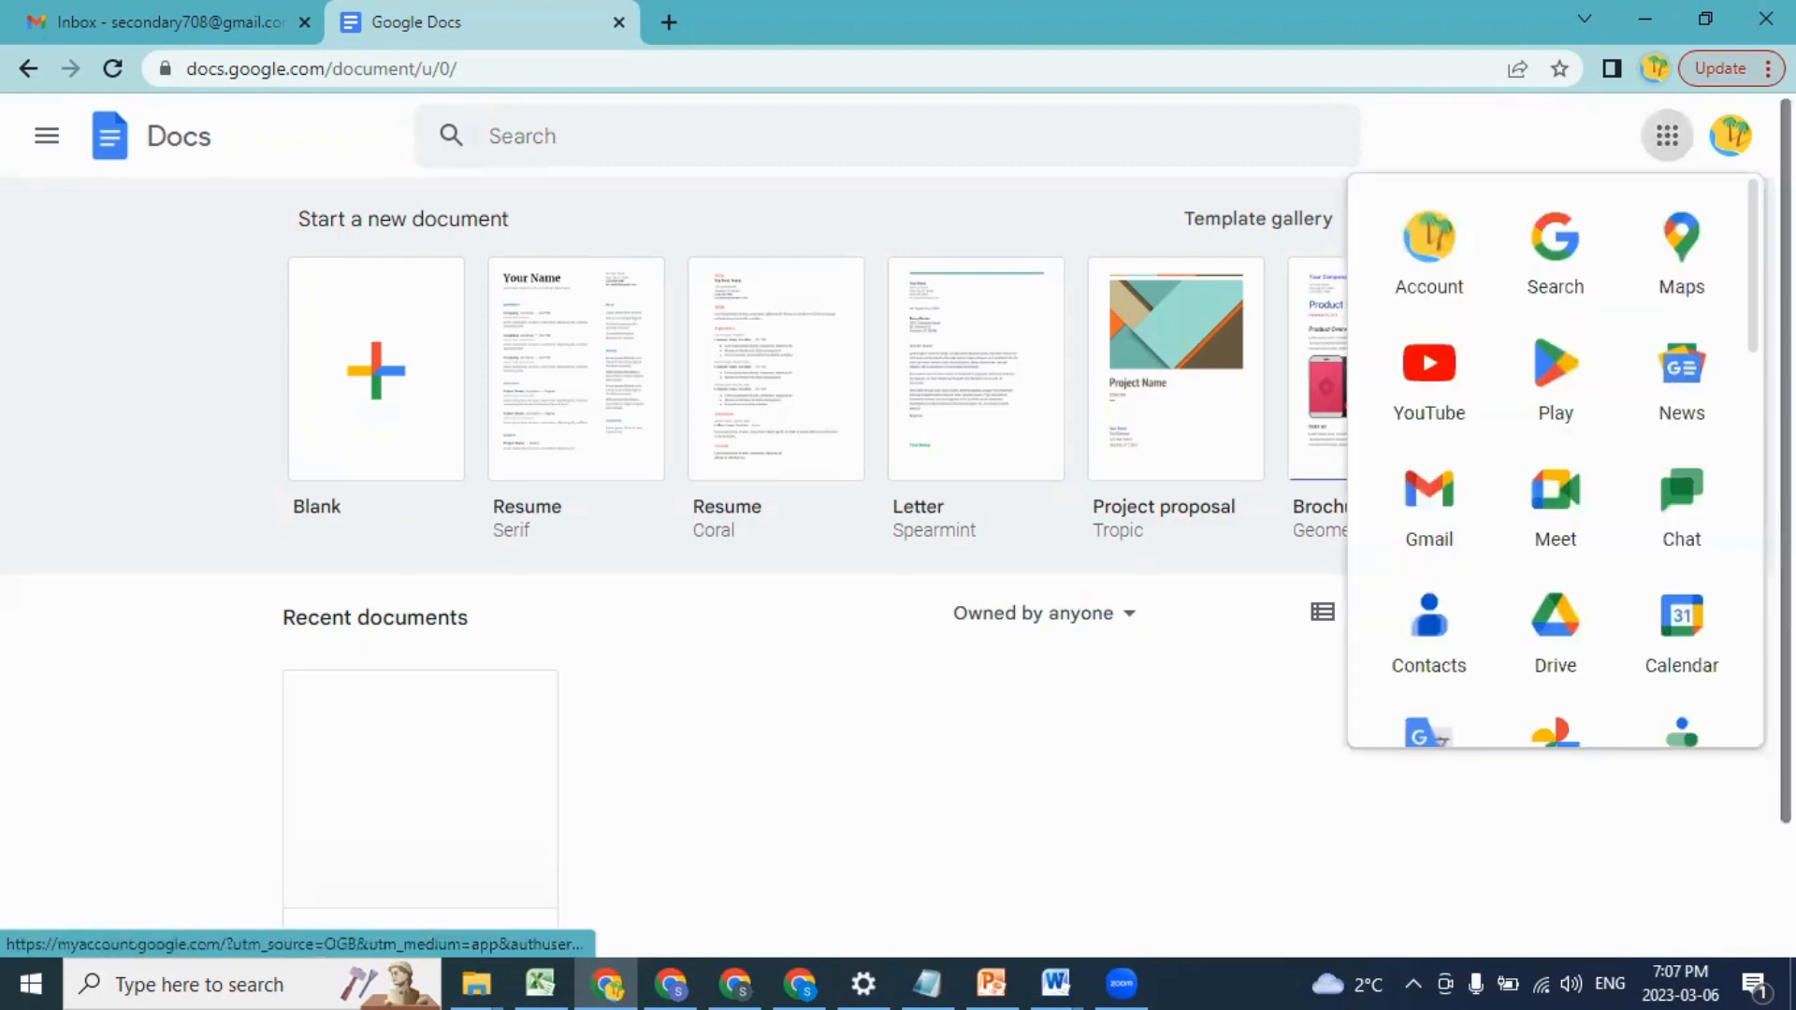
{"action": "scroll", "coordinate": [1556, 459], "scroll_direction": "down", "scroll_amount": 5}
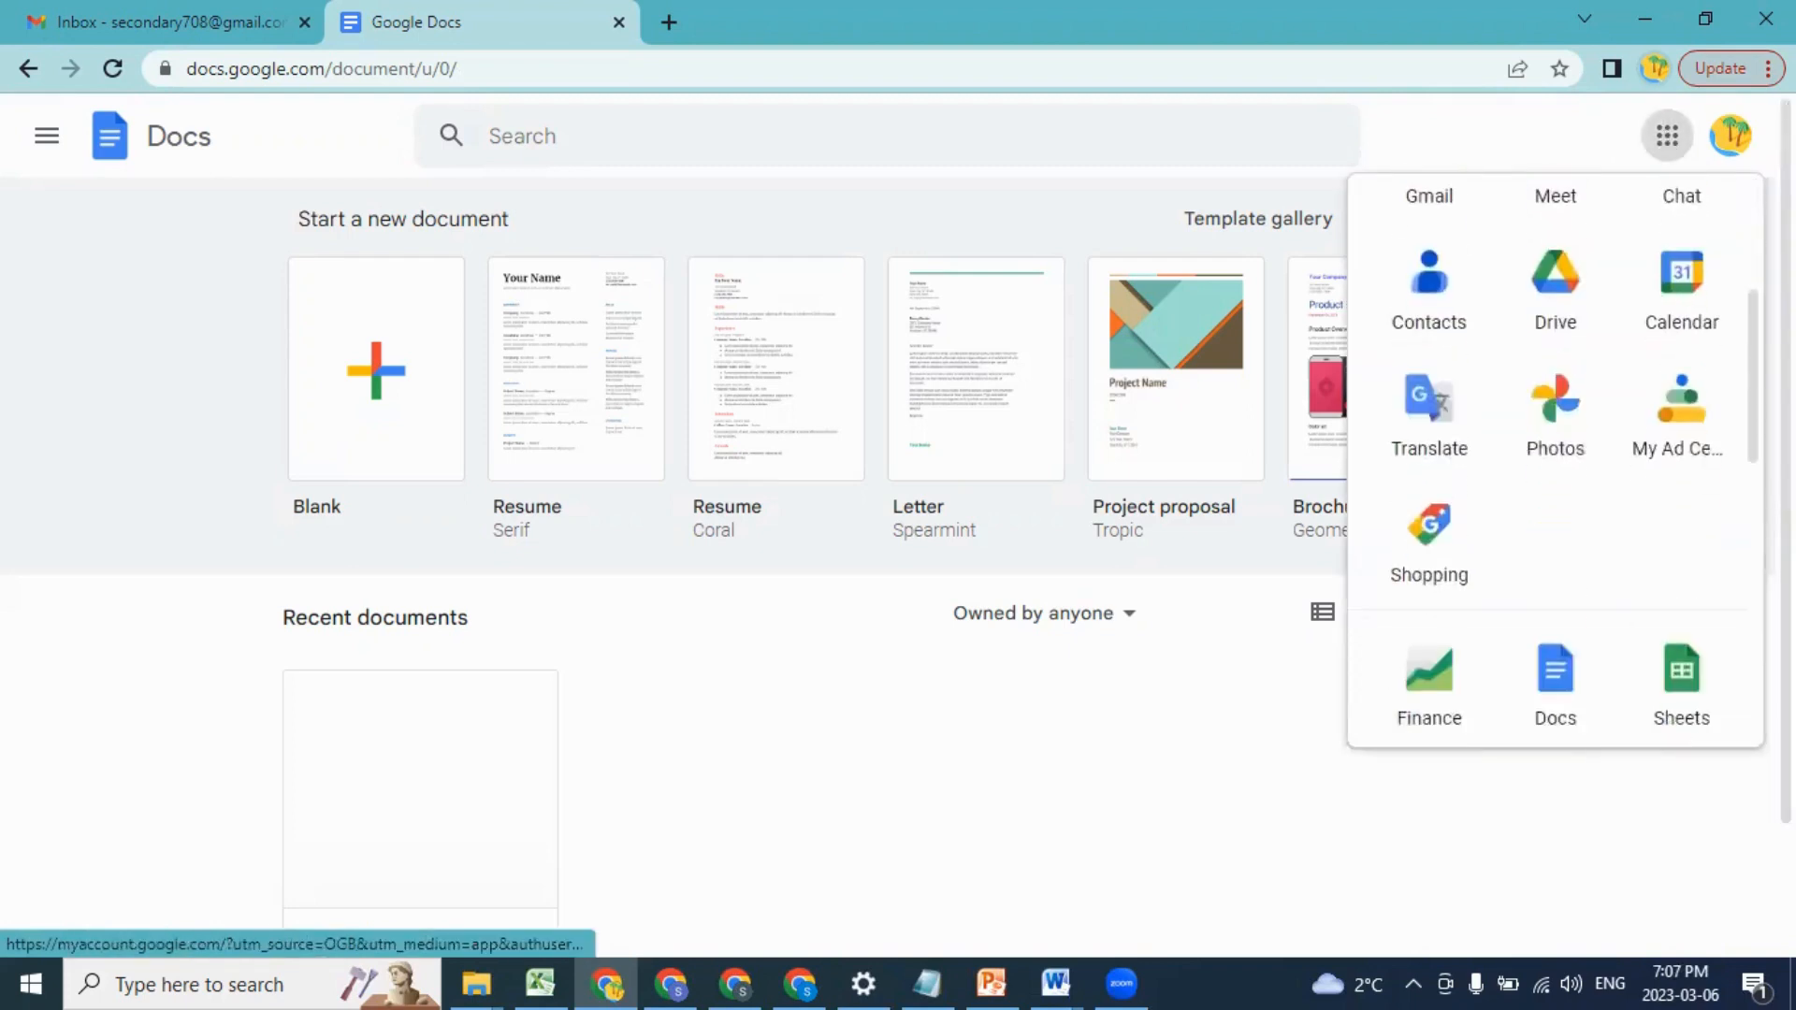
{"action": "left_click", "coordinate": [1542, 412]}
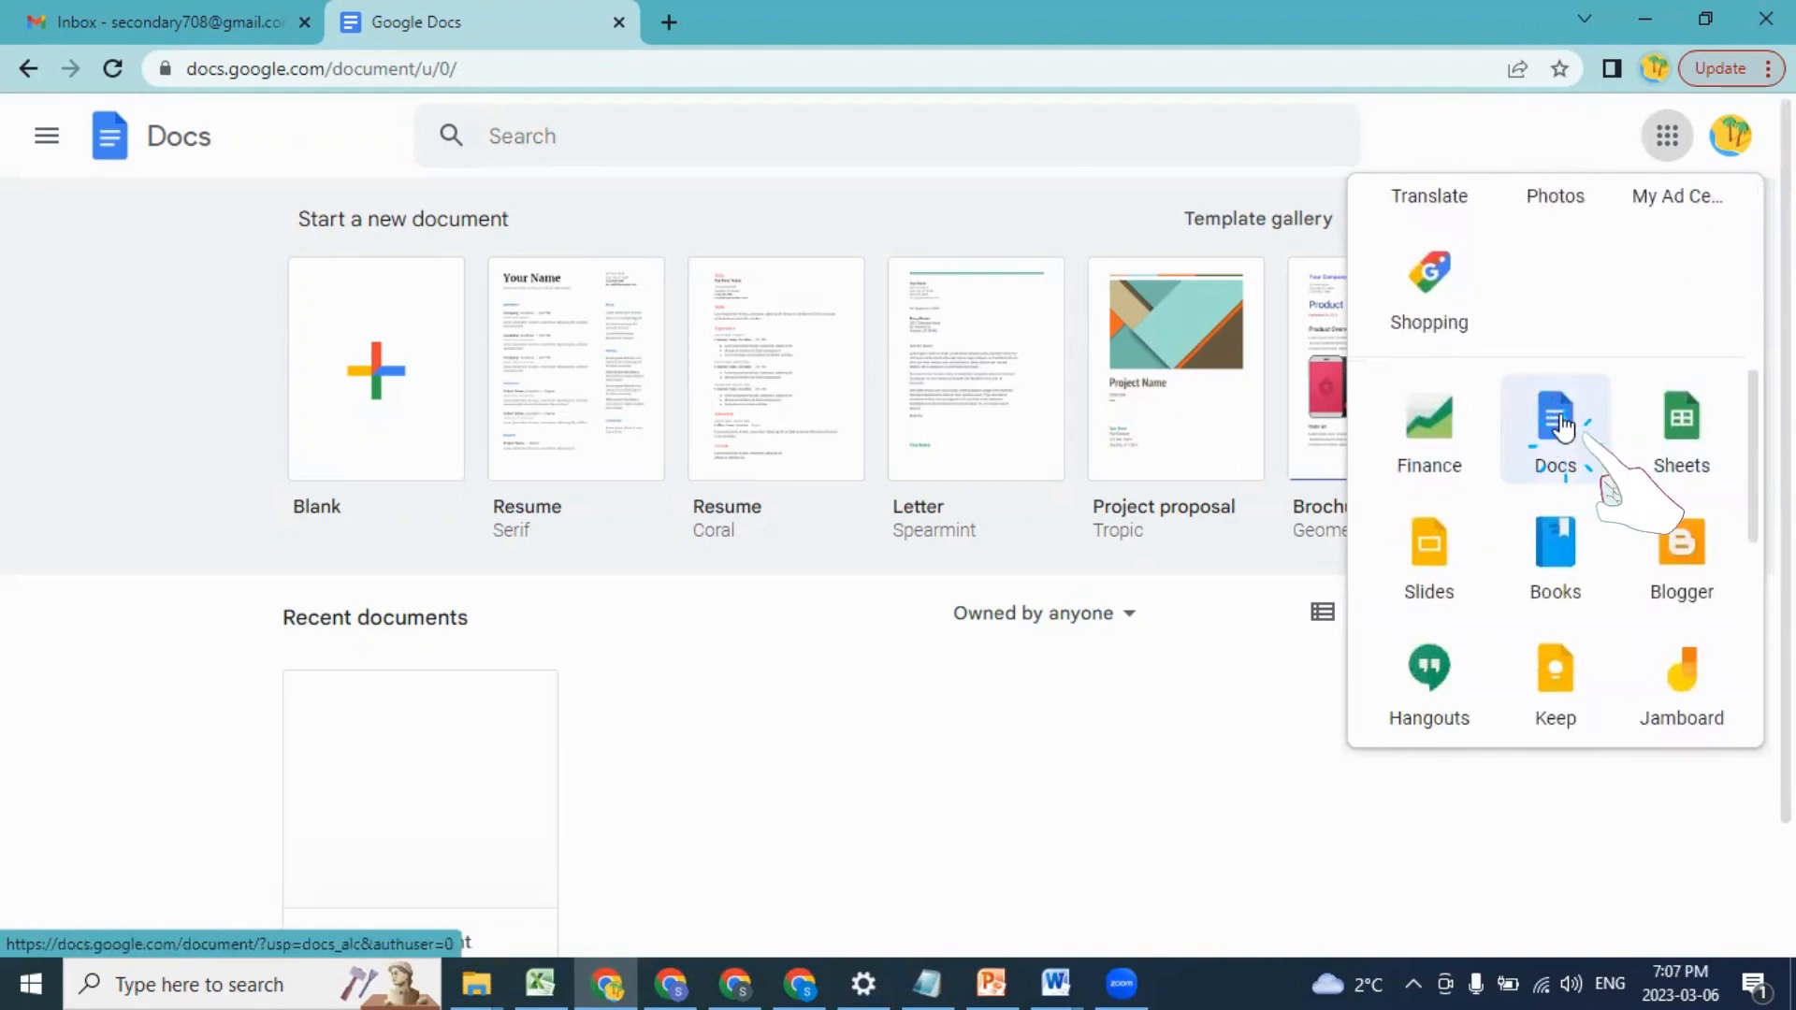
{"action": "left_click", "coordinate": [1556, 423]}
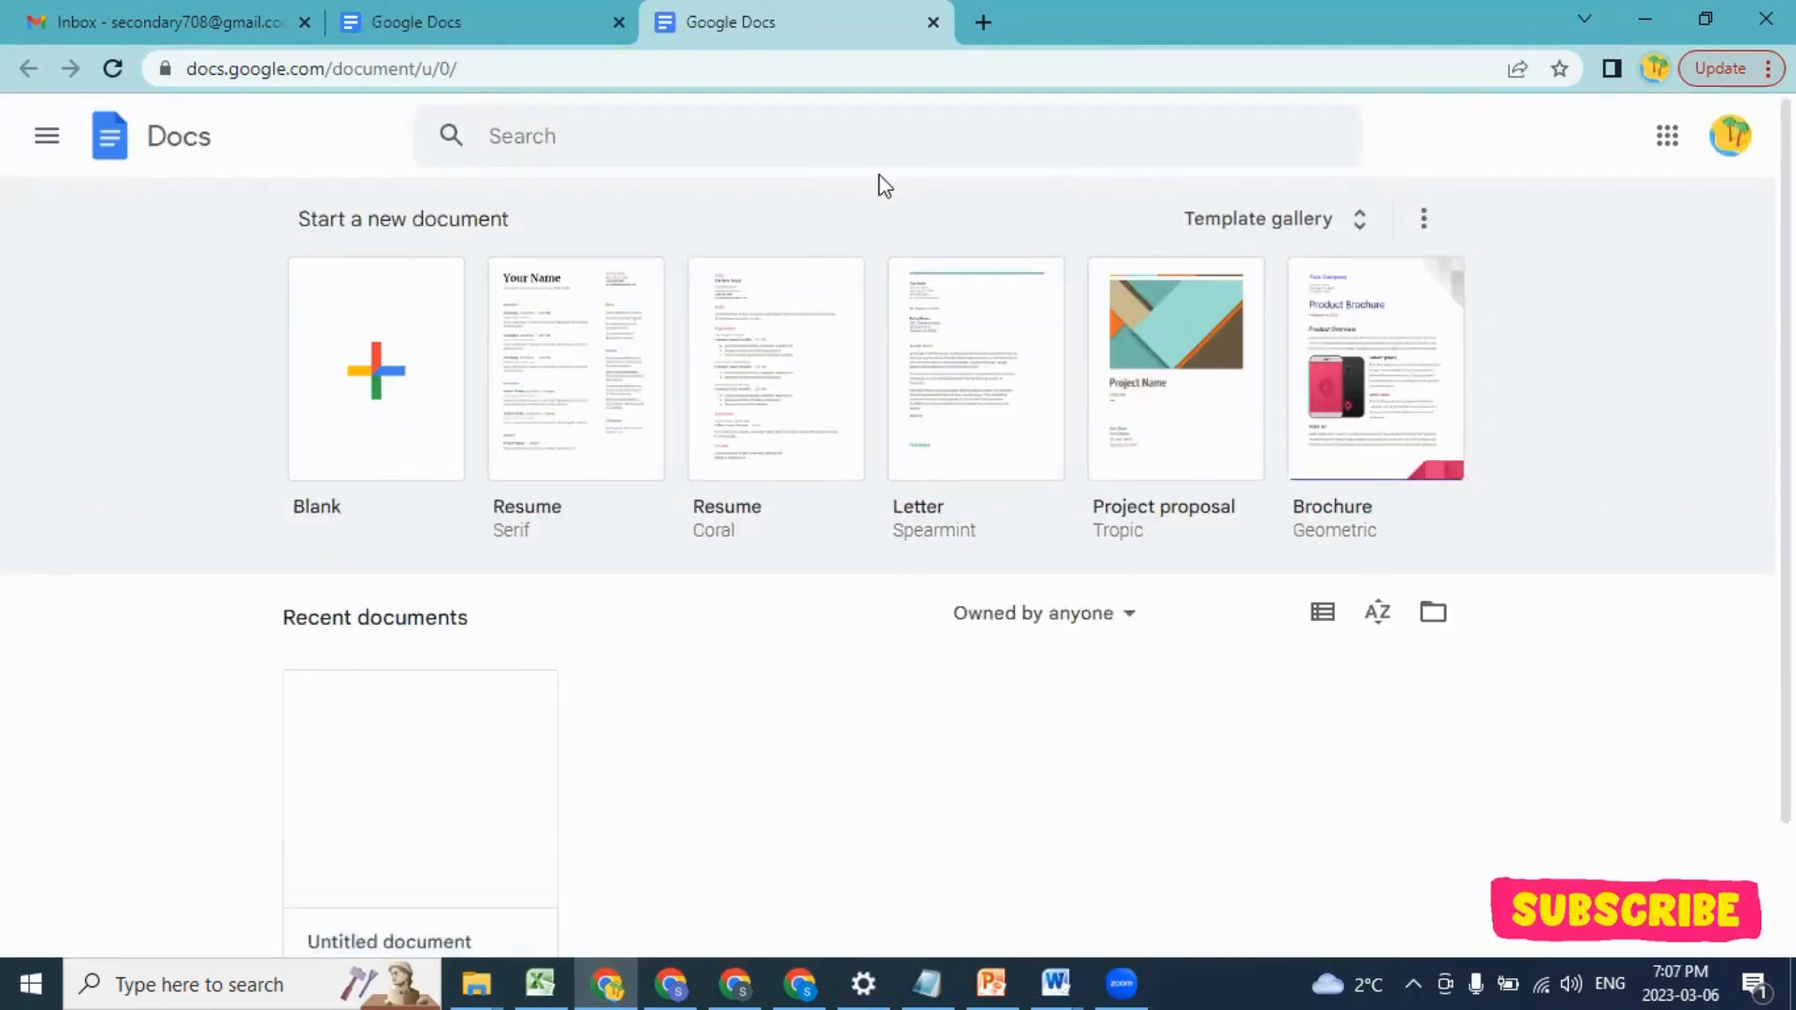
{"action": "left_click", "coordinate": [933, 22]}
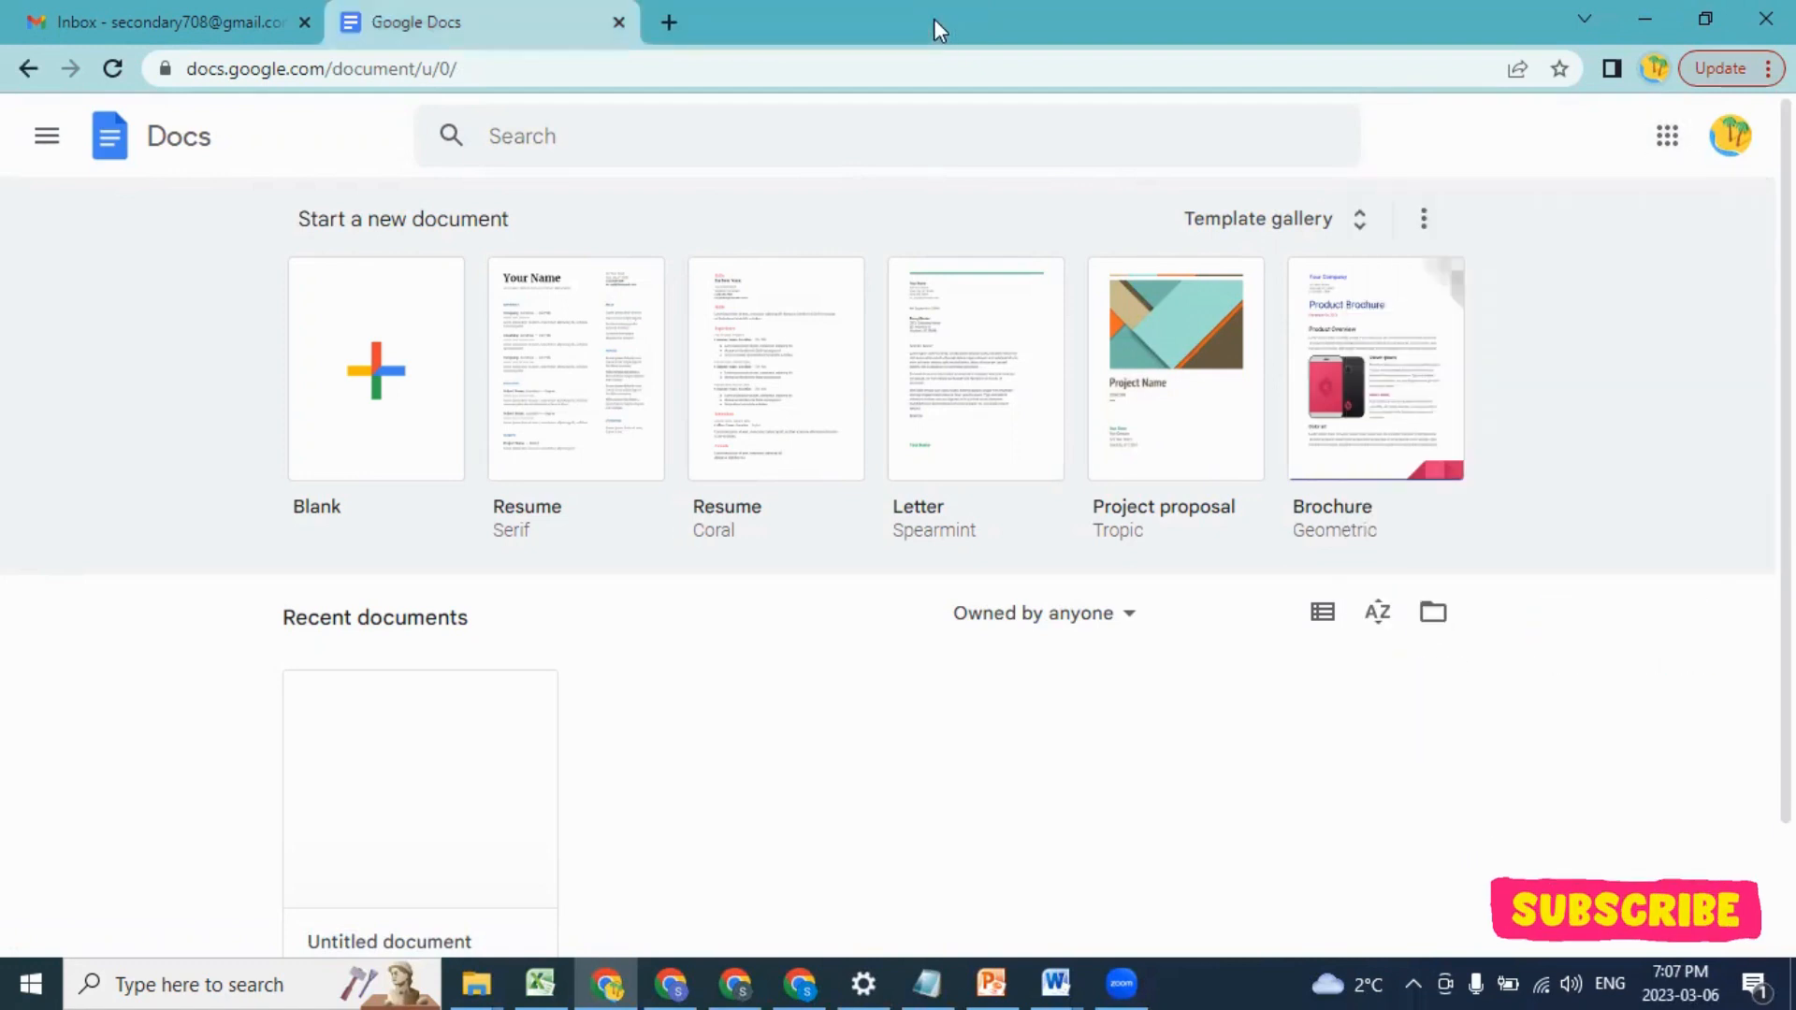
Step: Create a blank document and name it "Cool features of Doc"
{"action": "left_click", "coordinate": [386, 399]}
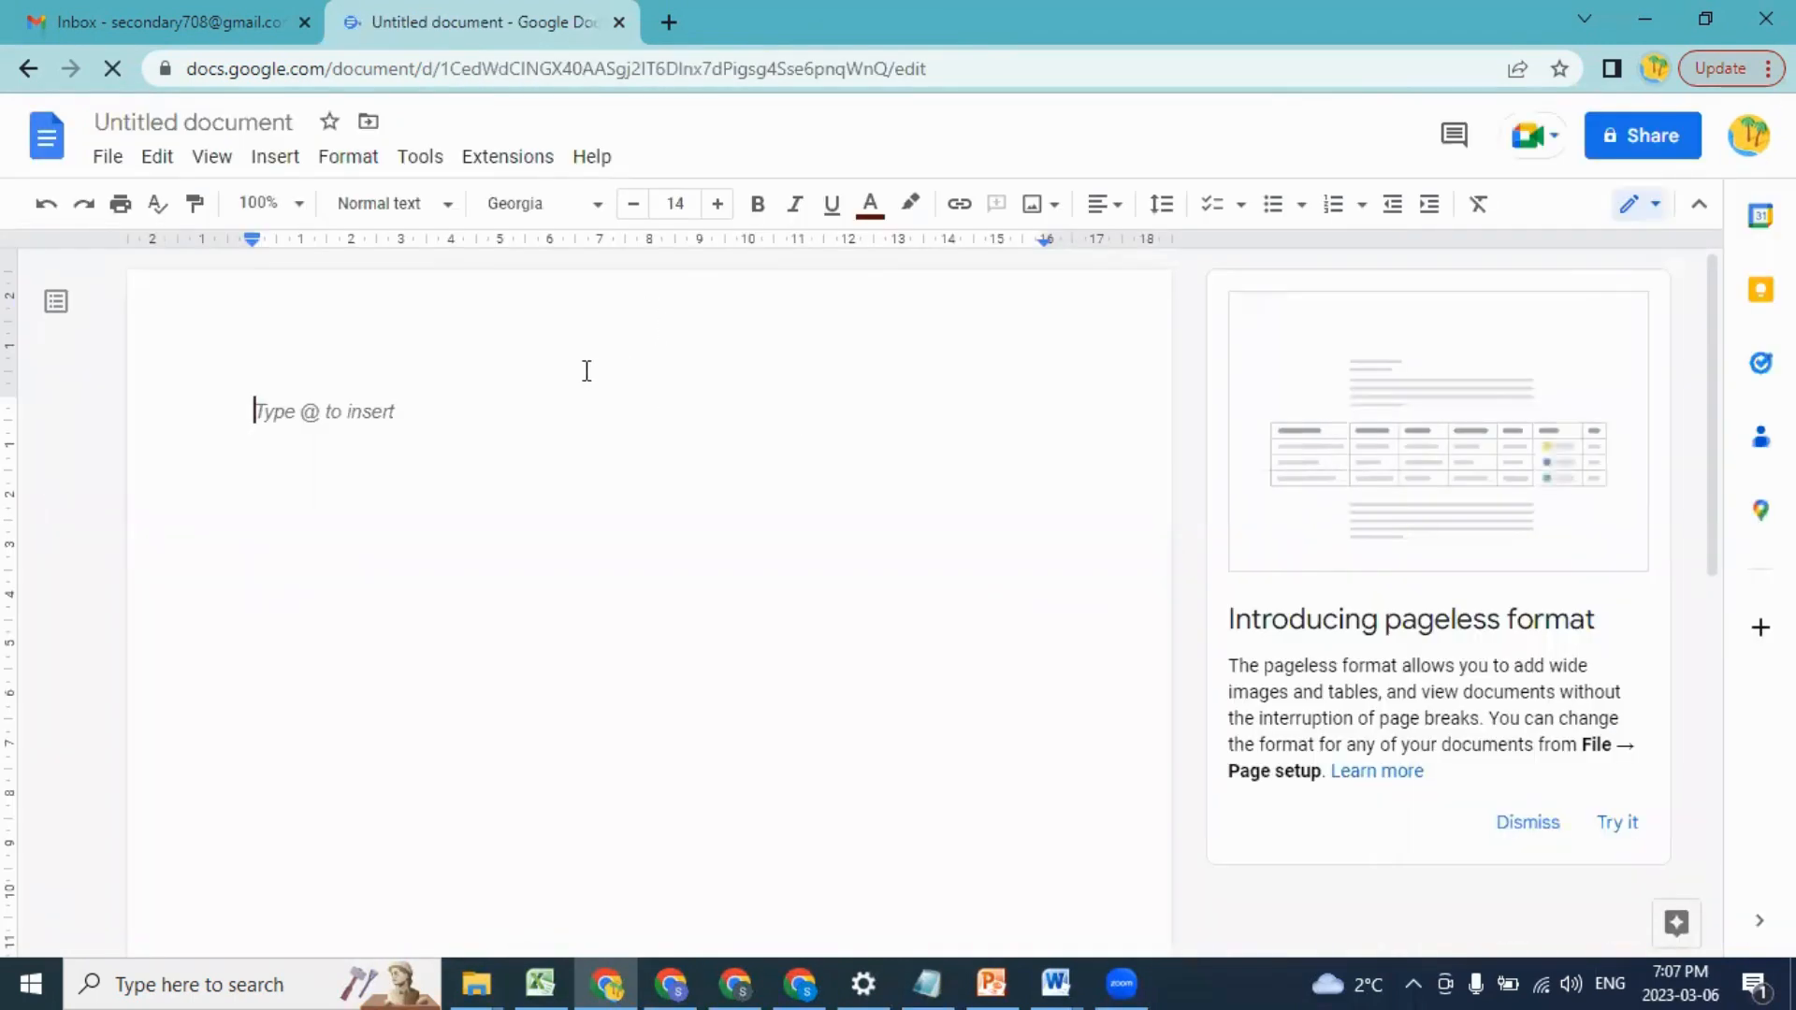
{"action": "left_click", "coordinate": [266, 127]}
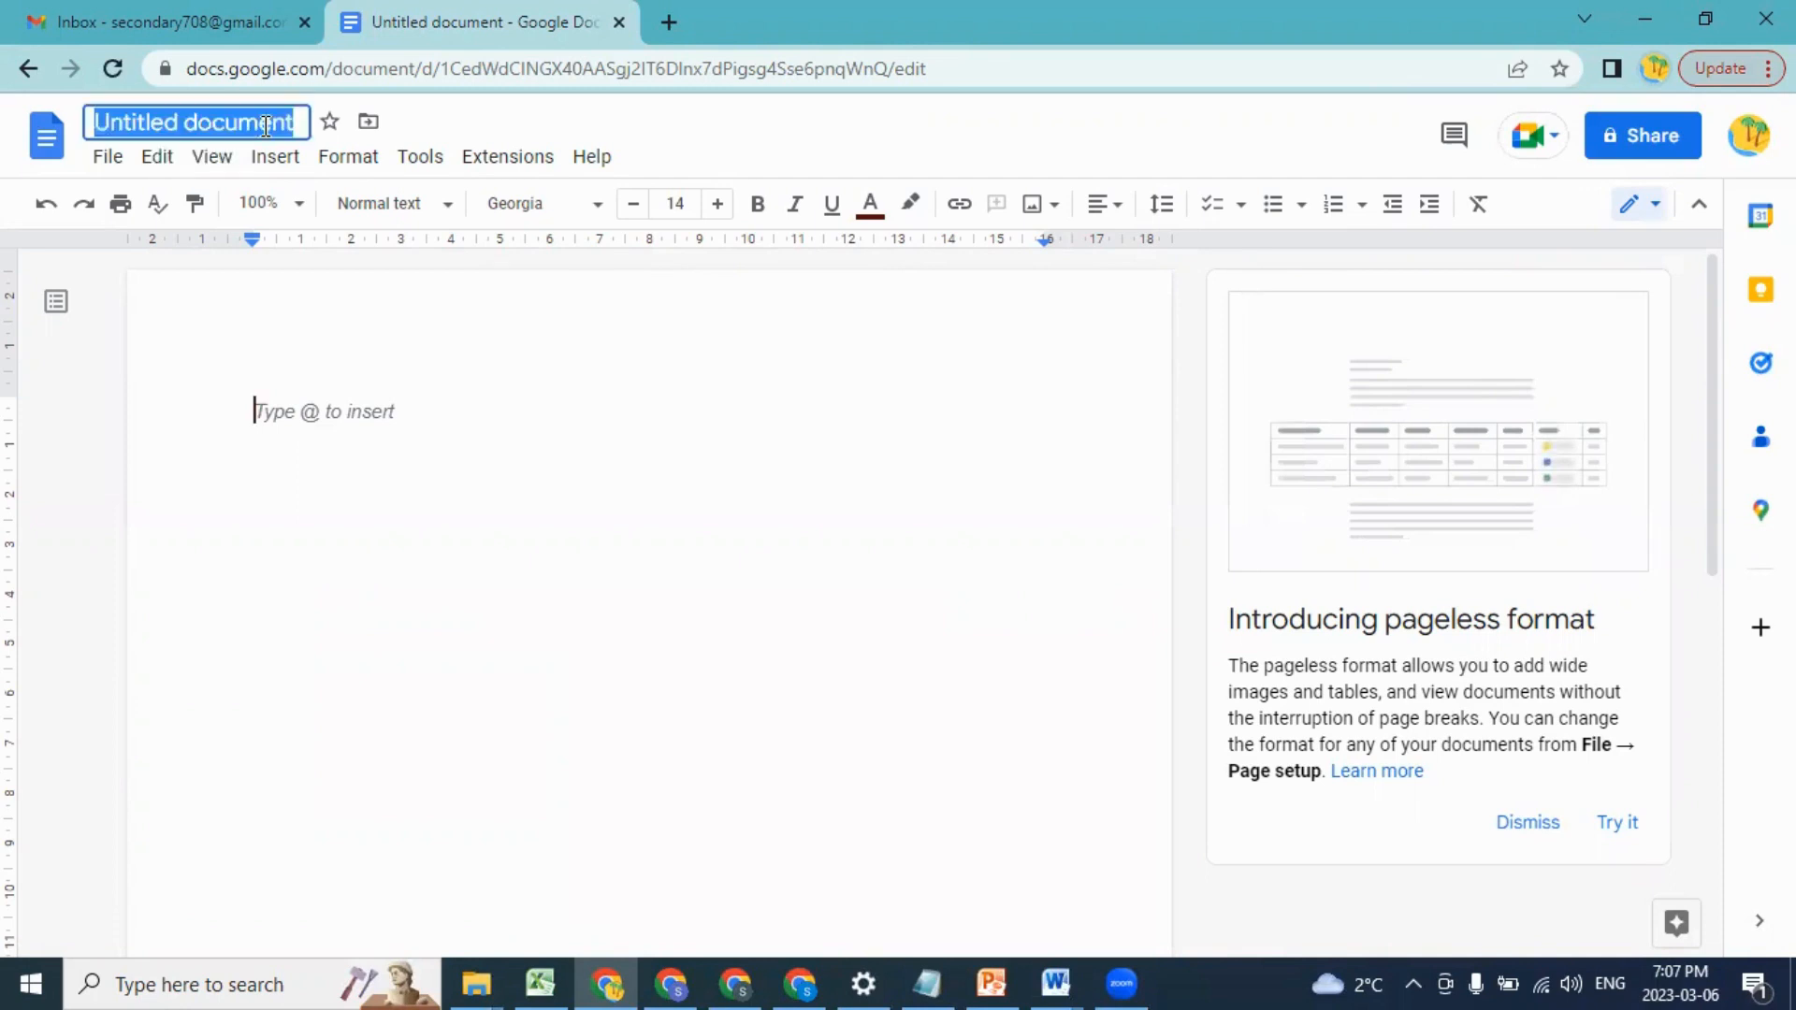
{"action": "type", "text": "Cool "}
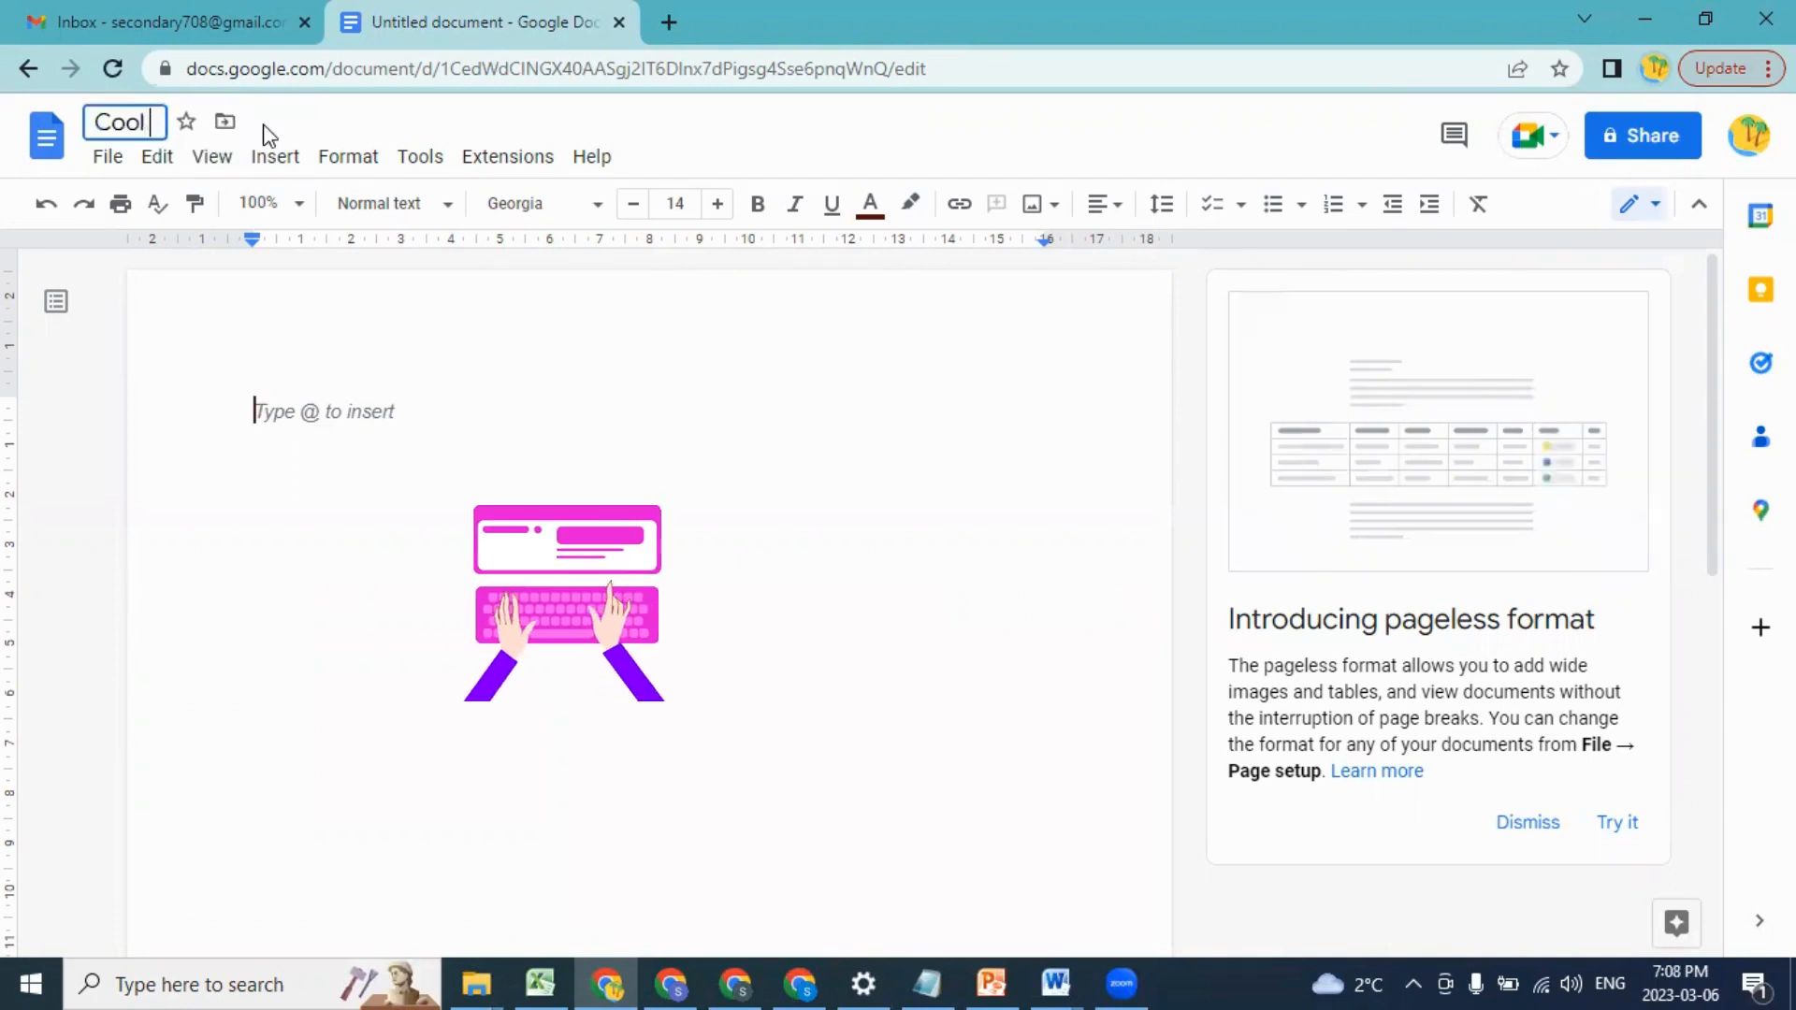
{"action": "type", "text": "features of"}
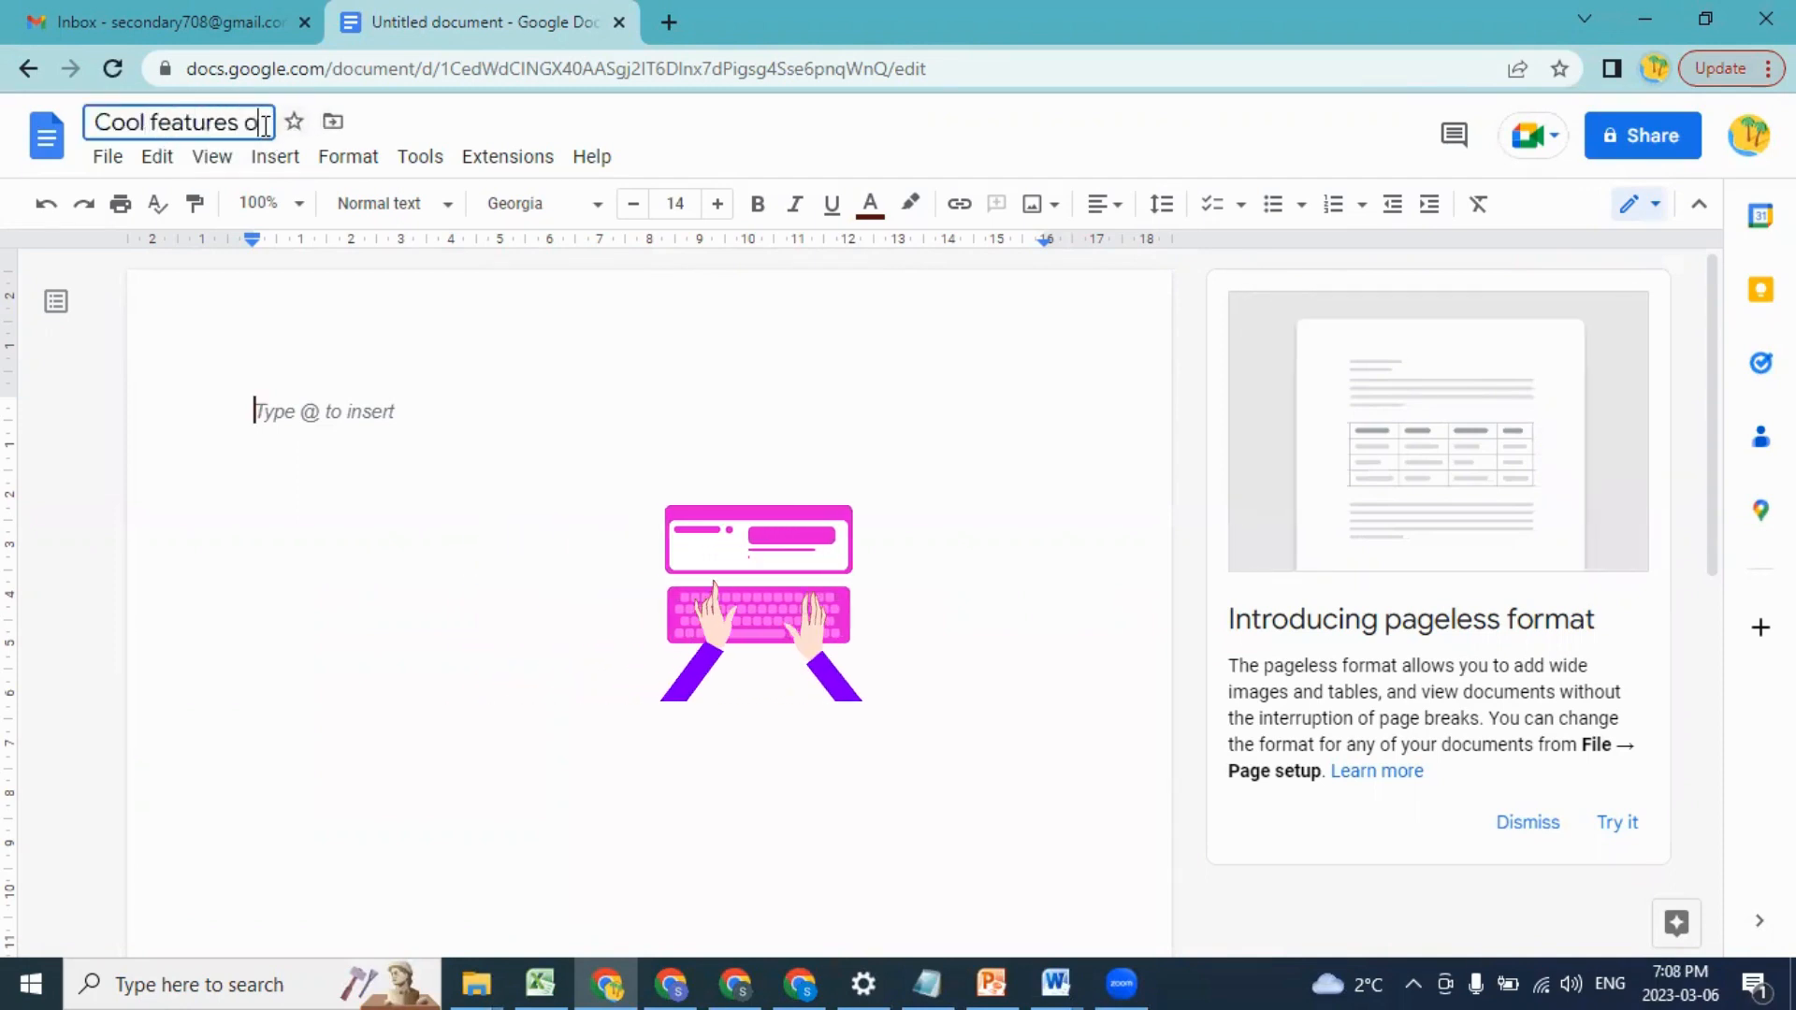
{"action": "type", "text": " Doc"}
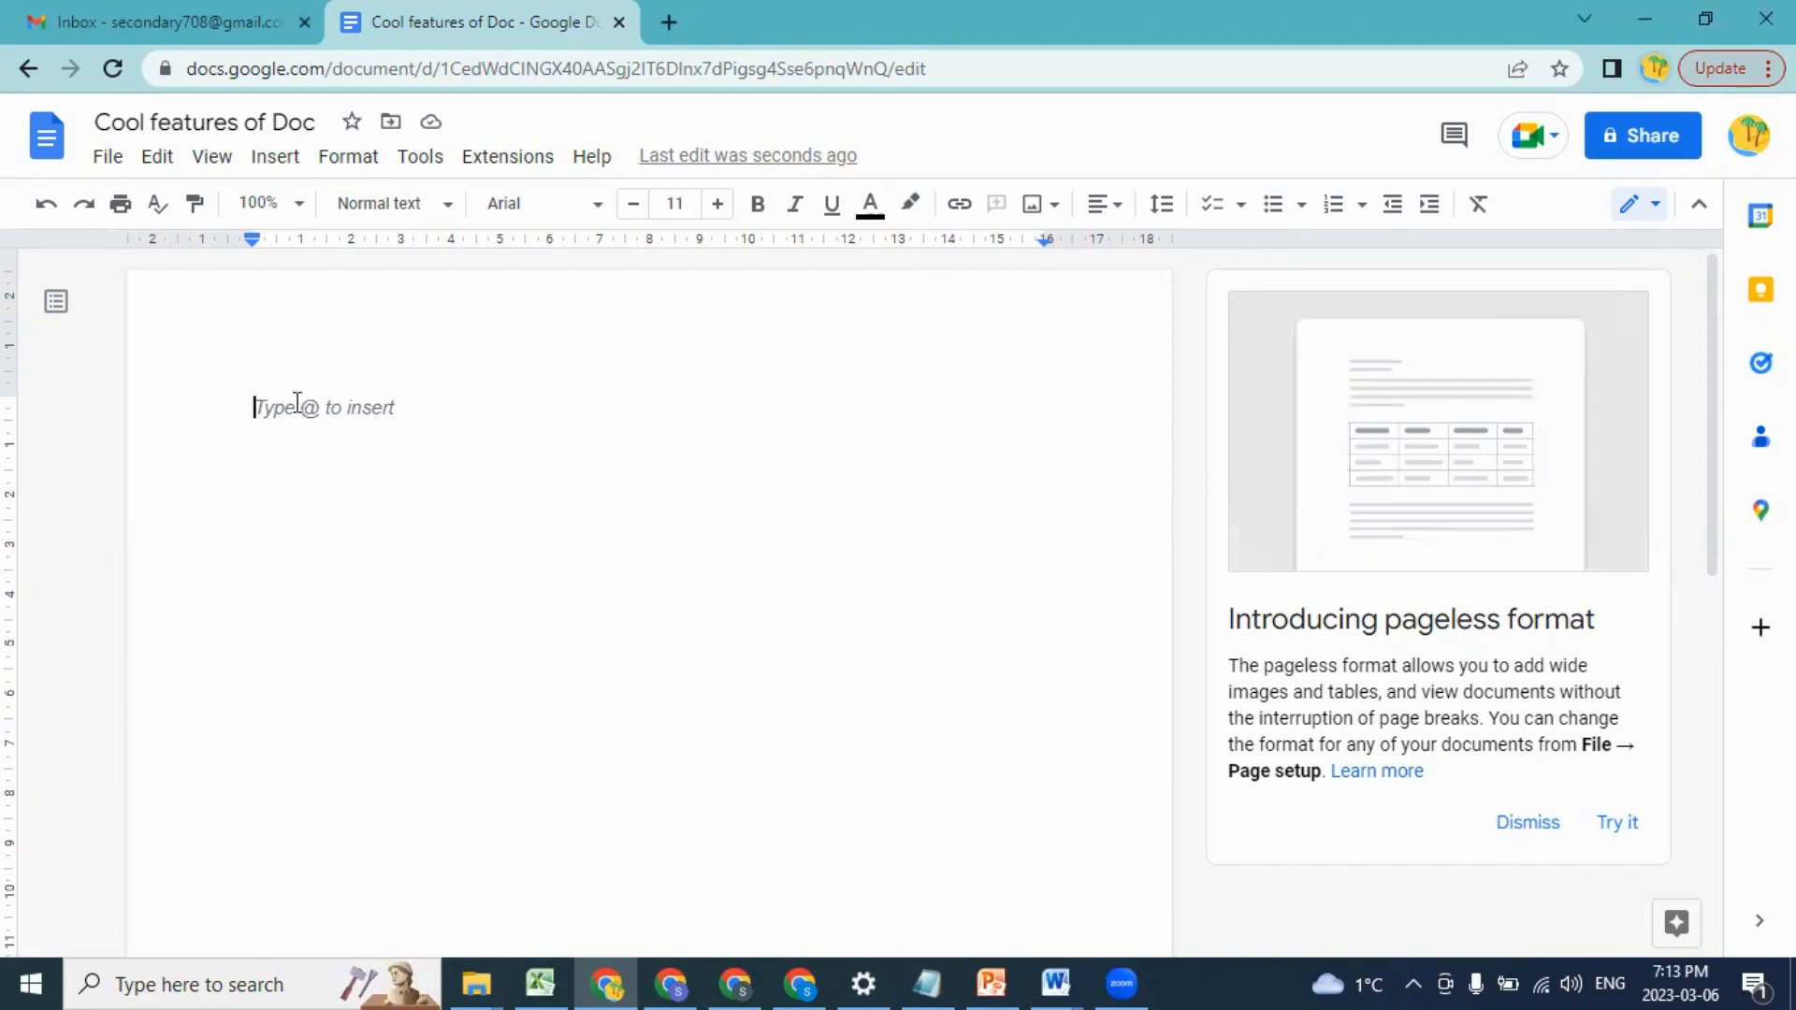
Step: Insert a date smart chip with today's date using @ on the first line, and start a new line below it
{"action": "type", "text": "@"}
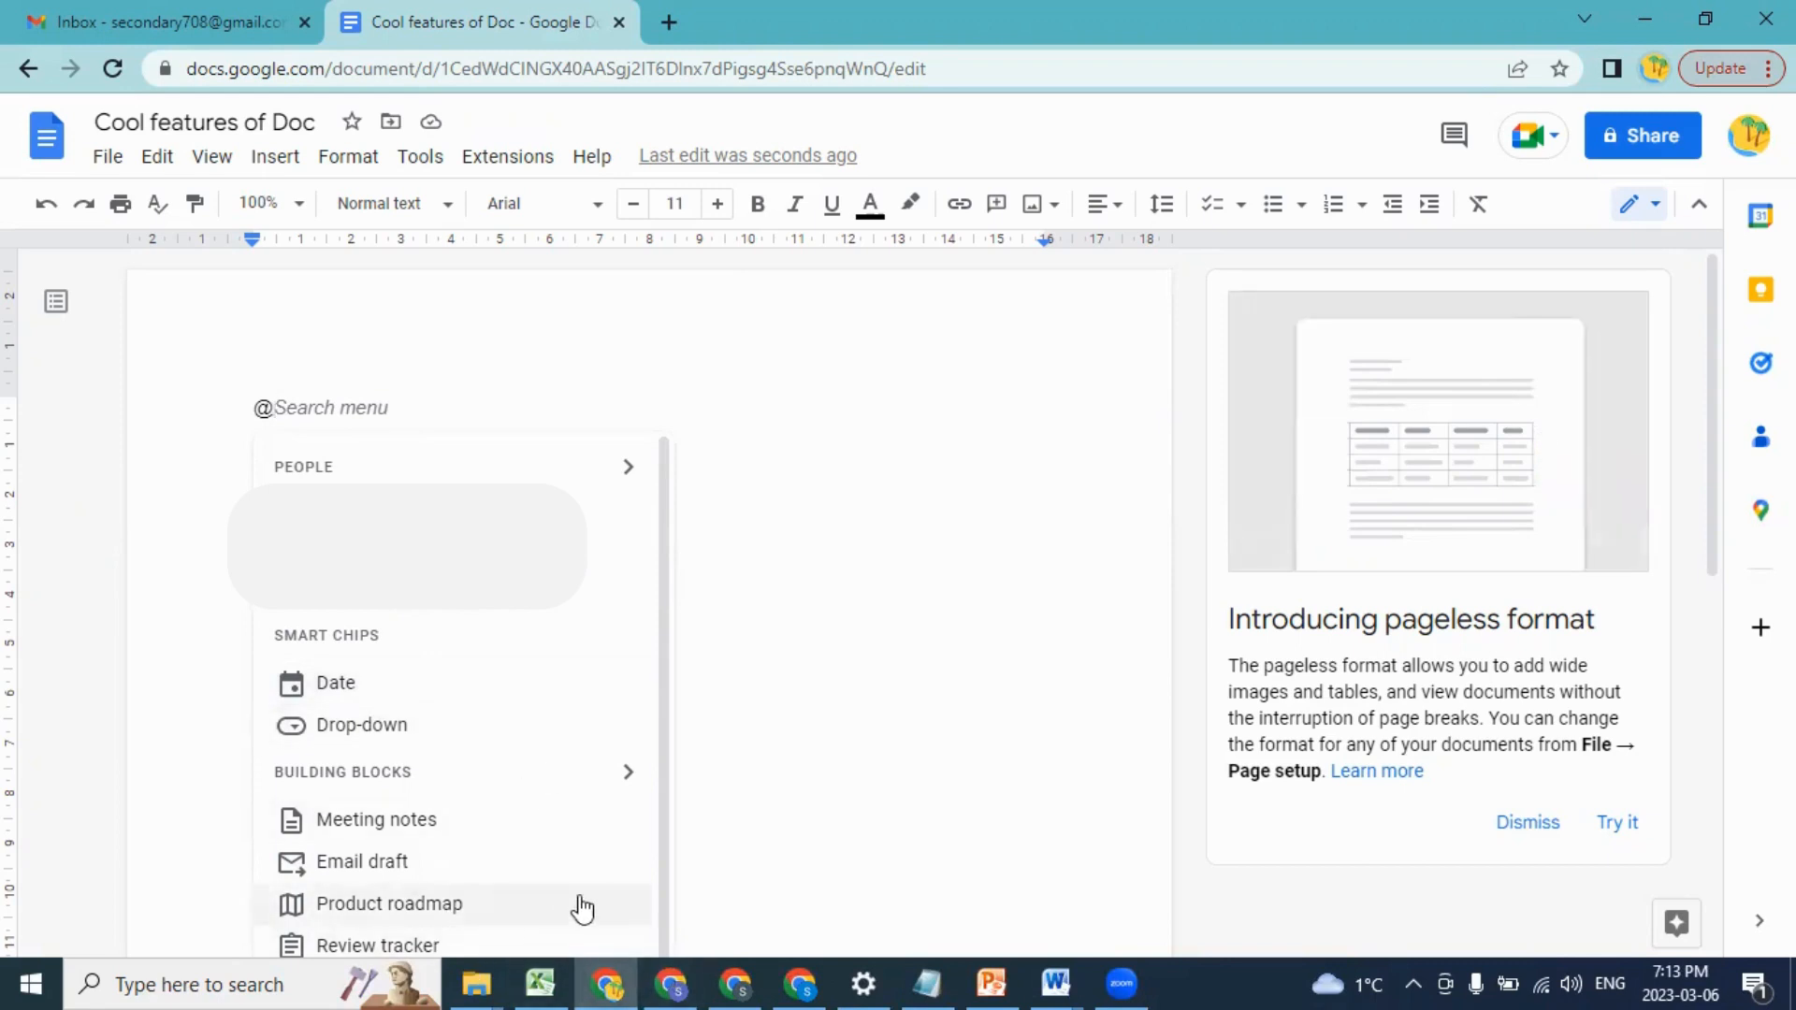
{"action": "left_click", "coordinate": [346, 691]}
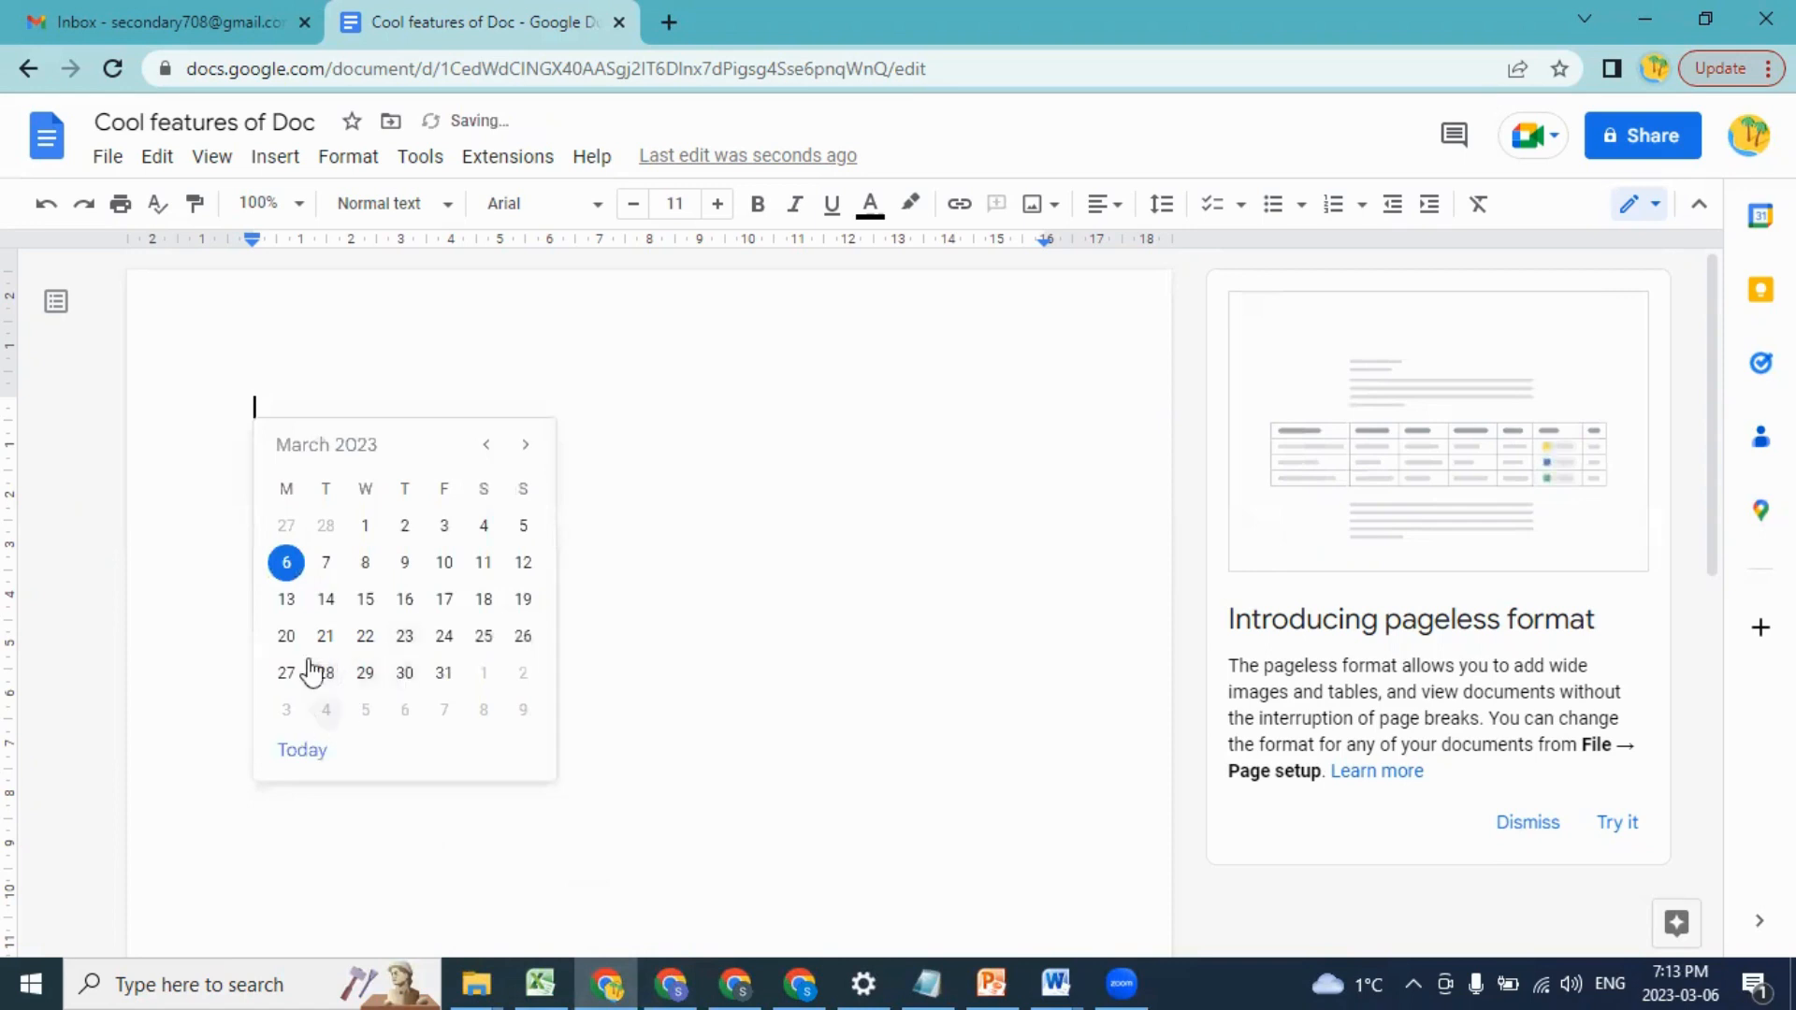
{"action": "left_click", "coordinate": [302, 754]}
{"action": "key", "text": "Return"}
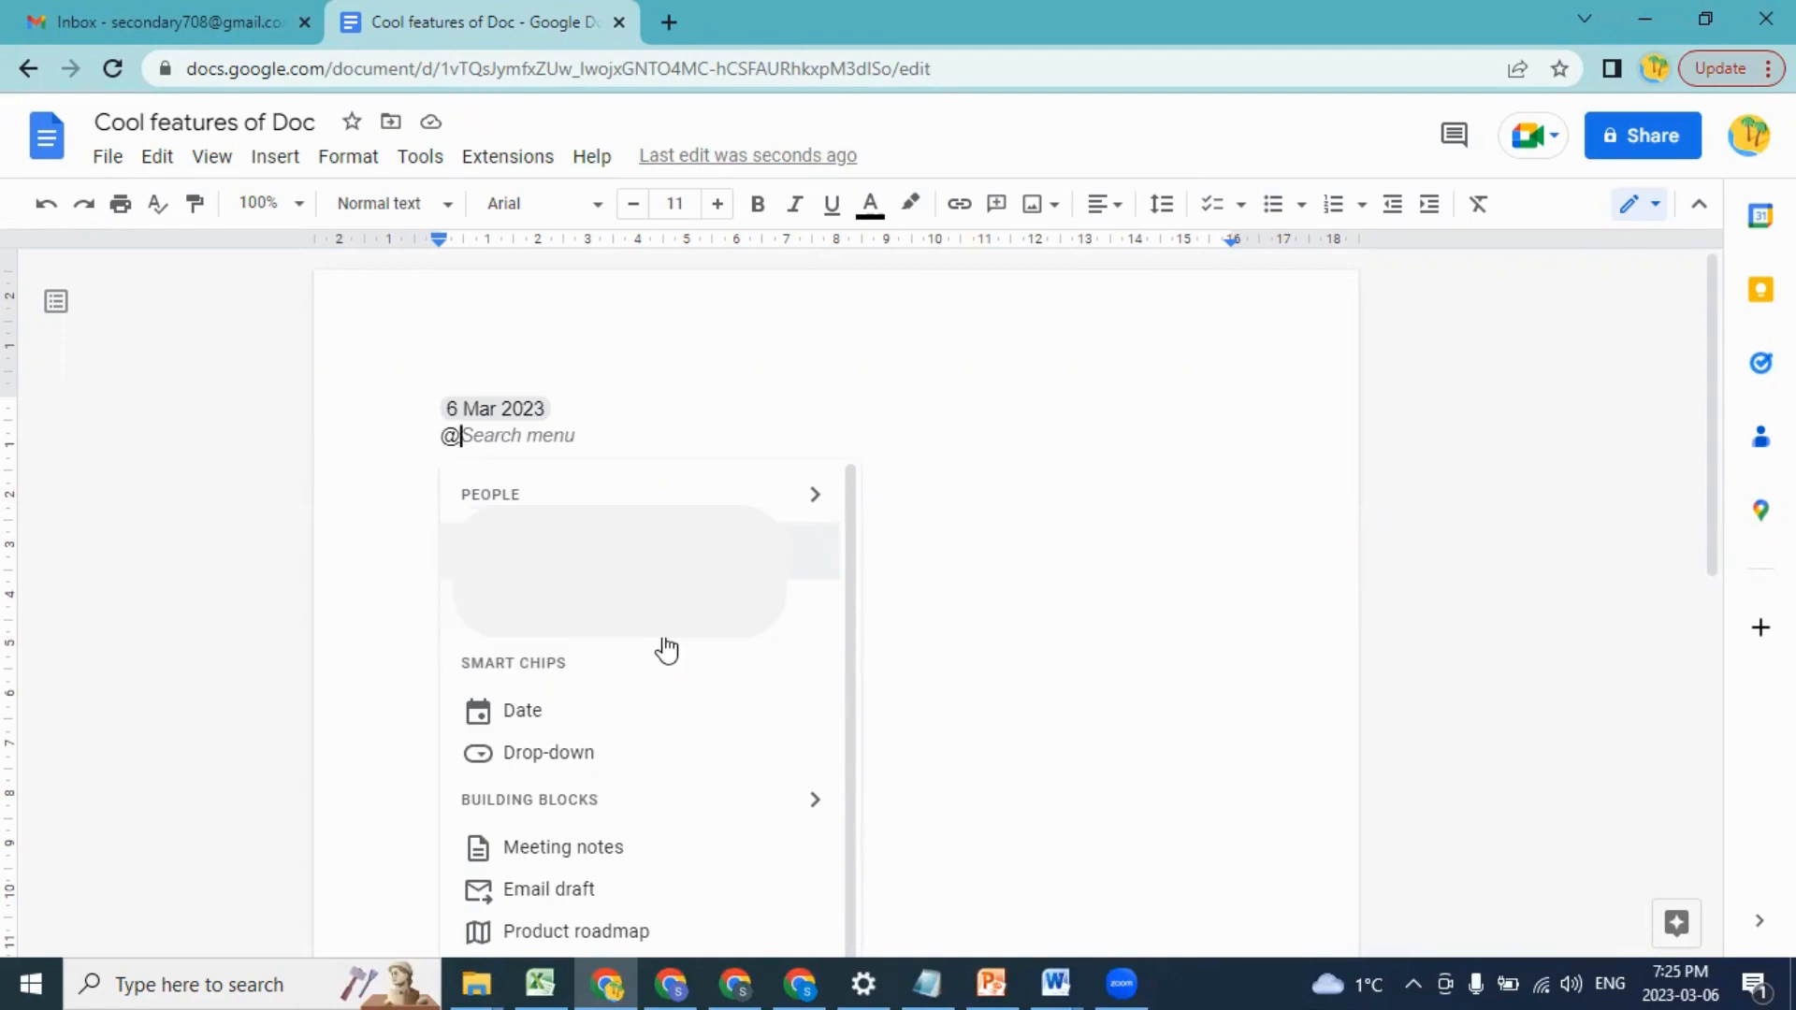
Step: Insert a heart-eyes smiley emoji below the date using the @: emoji search
{"action": "type", "text": ":"}
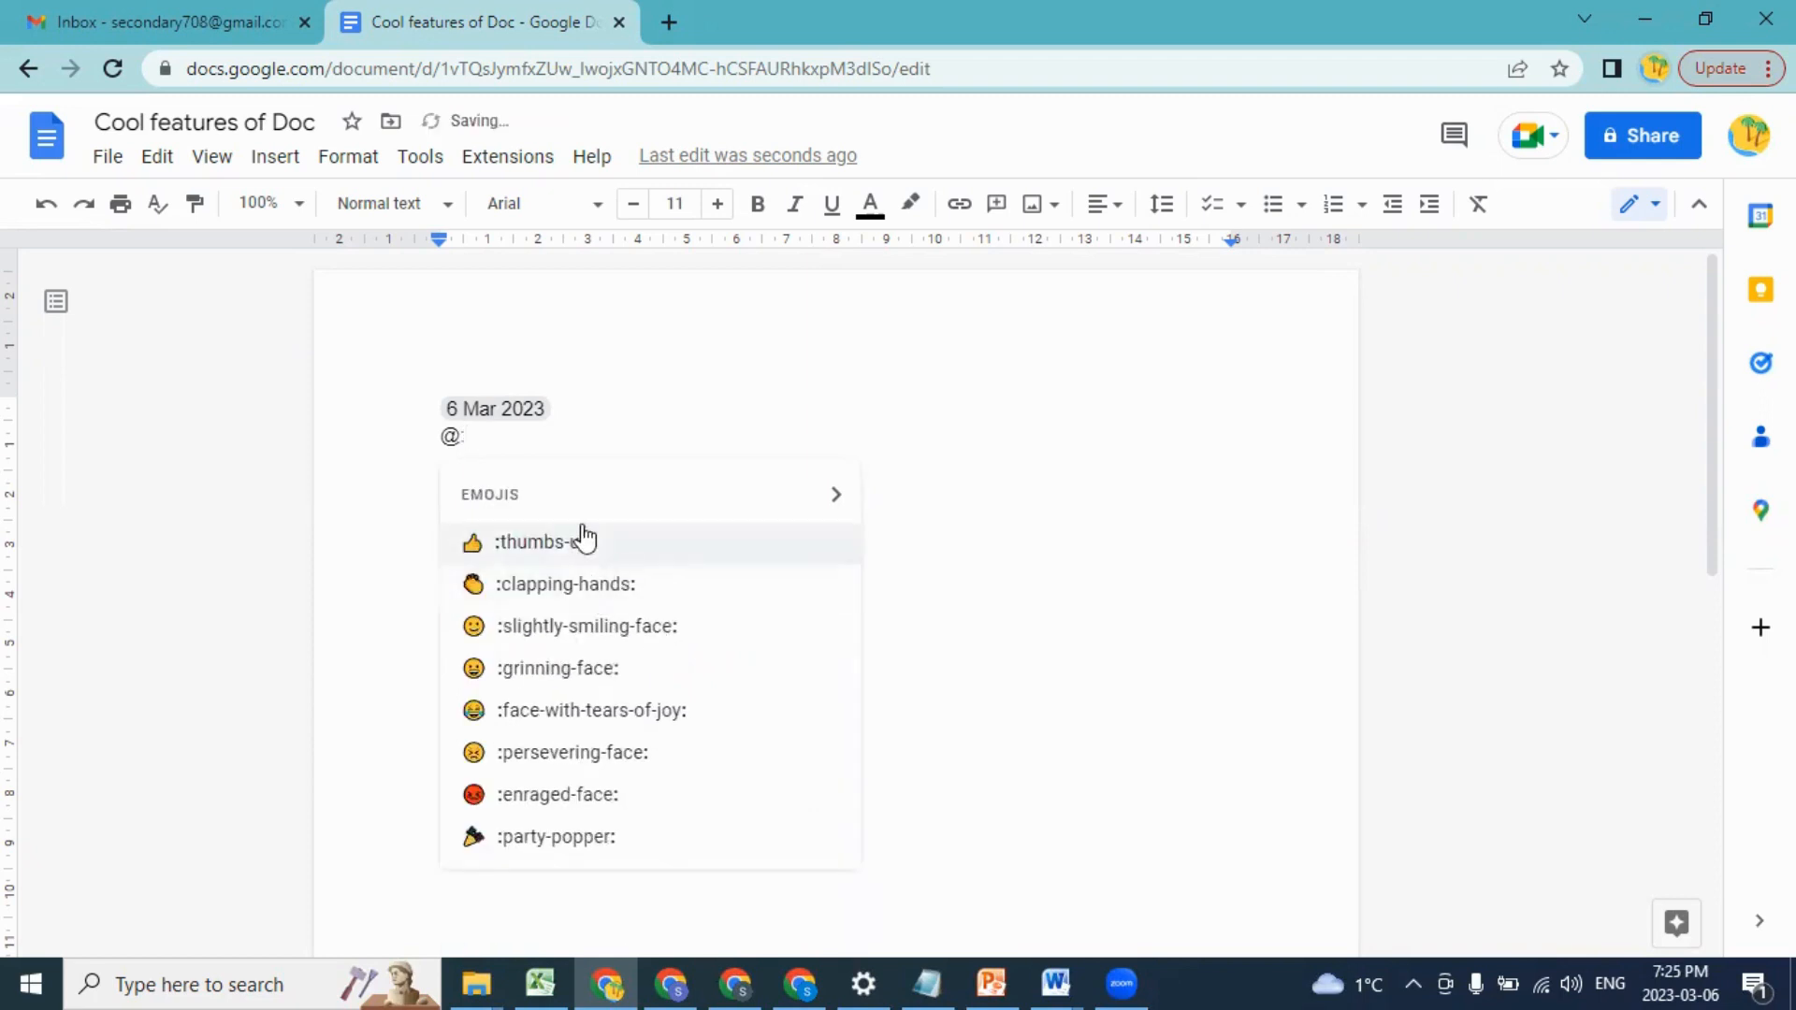
{"action": "left_click", "coordinate": [835, 493]}
{"action": "left_click", "coordinate": [810, 743]}
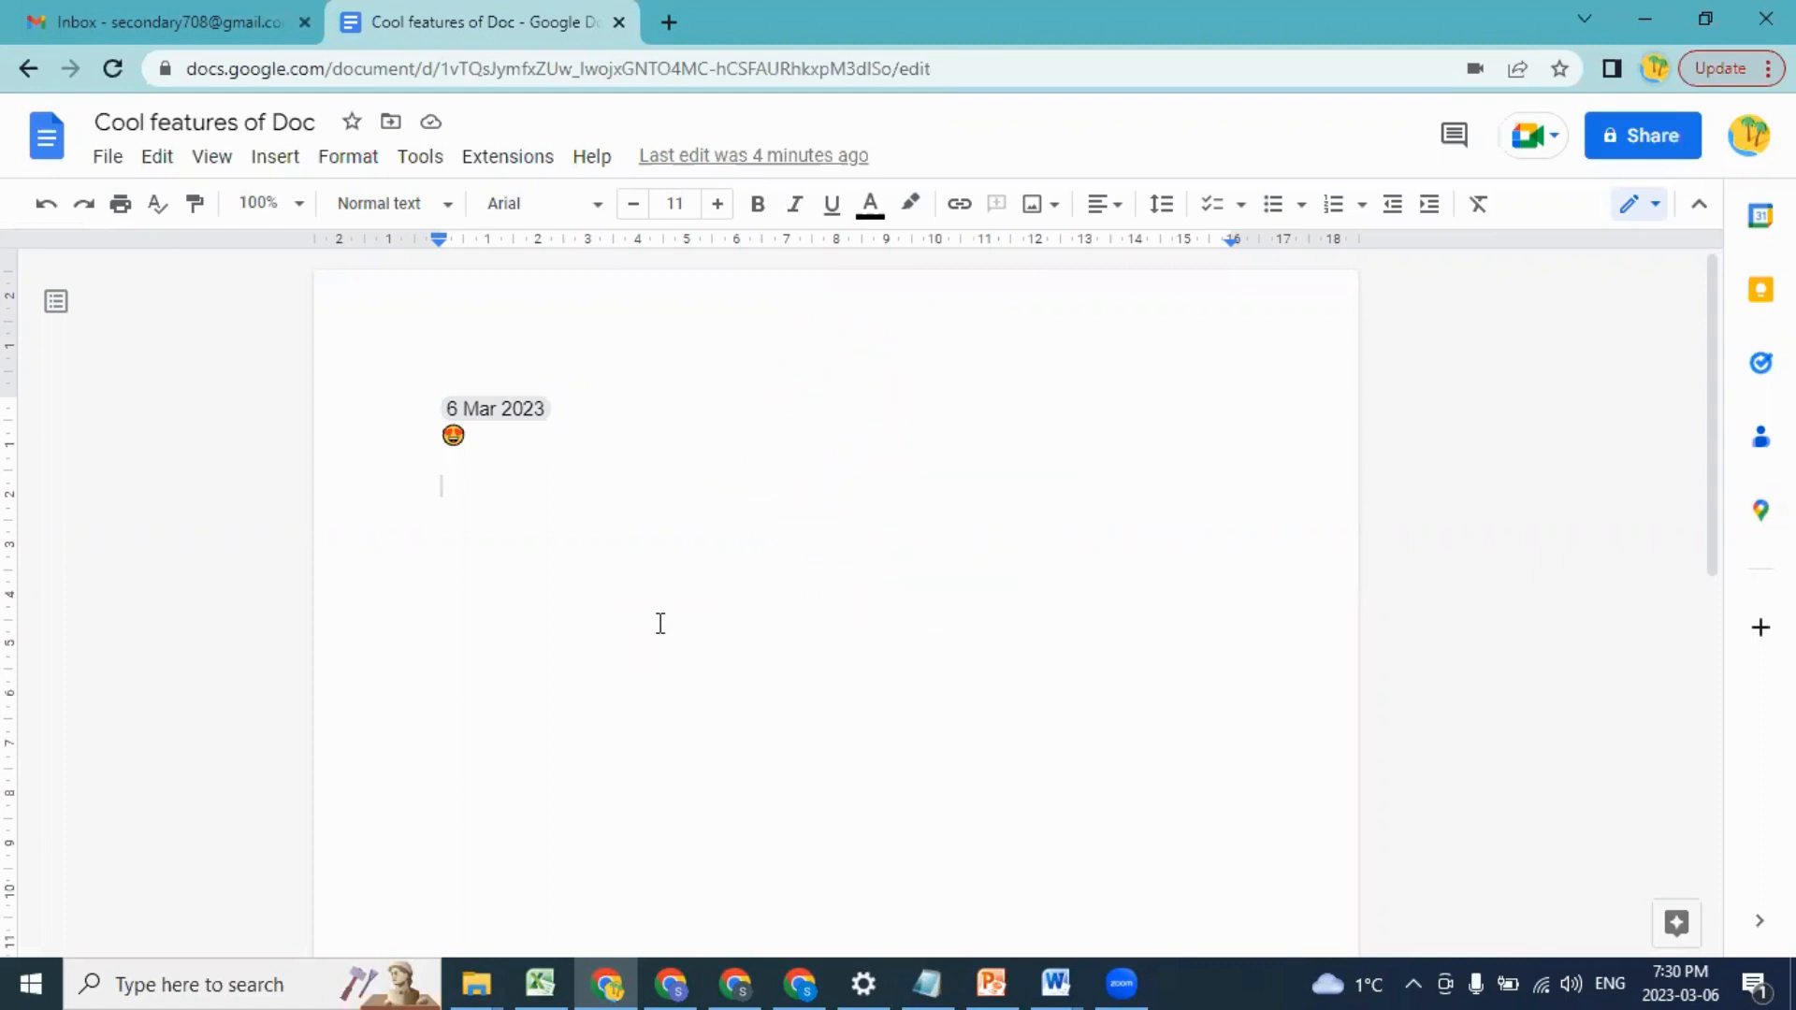
Step: Dictate "Hi Google thank you for typing this out for me how are you doing thank you take care" with voice typing
{"action": "left_click", "coordinate": [422, 161]}
{"action": "left_click", "coordinate": [515, 617]}
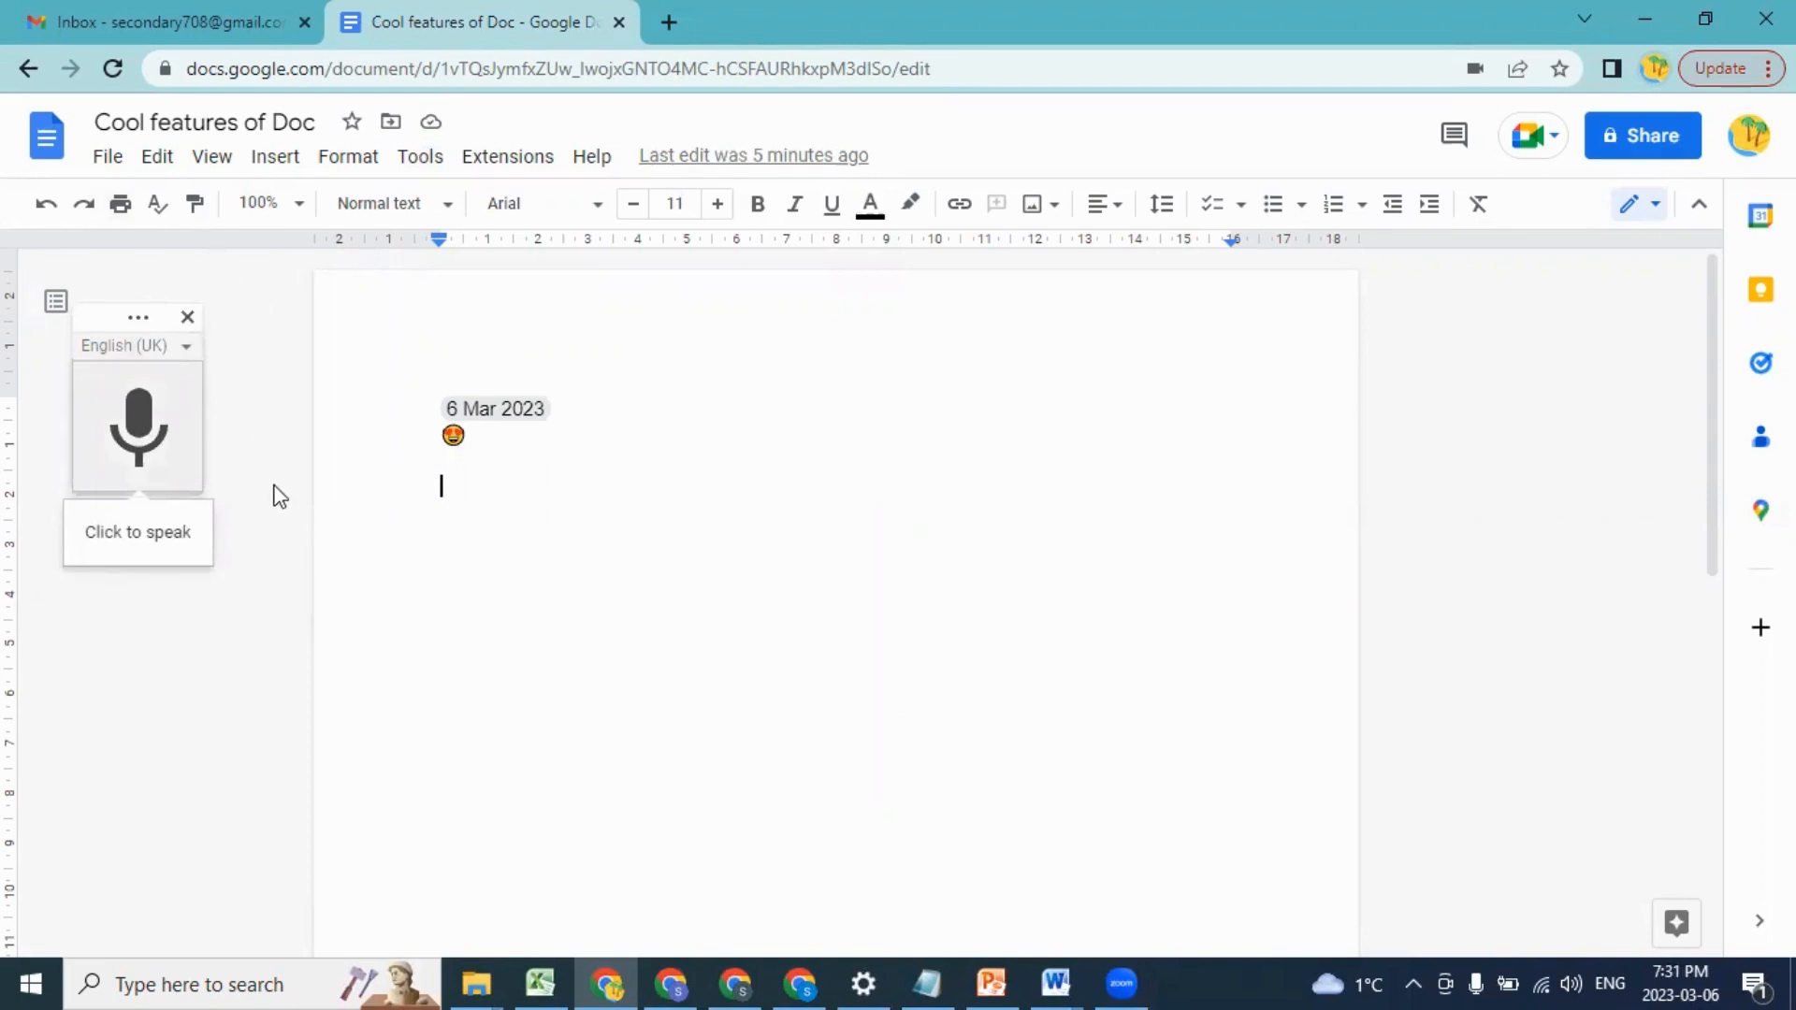
{"action": "left_click", "coordinate": [138, 535]}
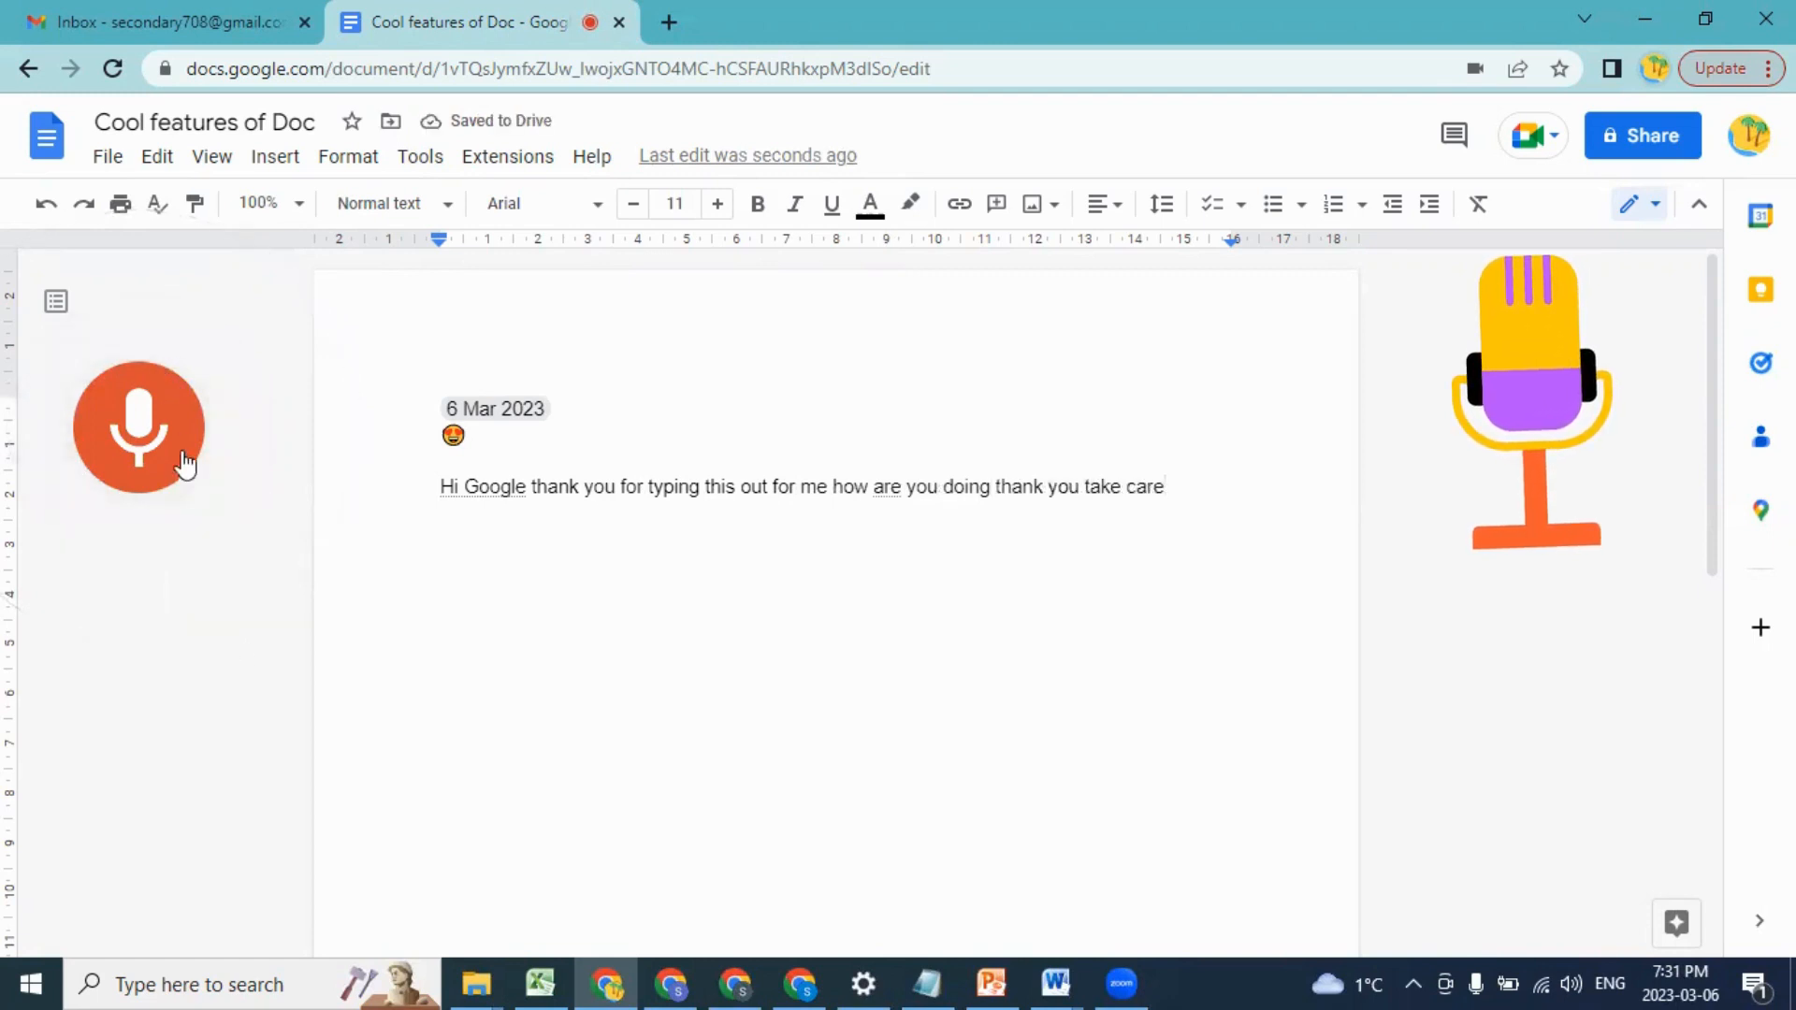
{"action": "left_click", "coordinate": [153, 448]}
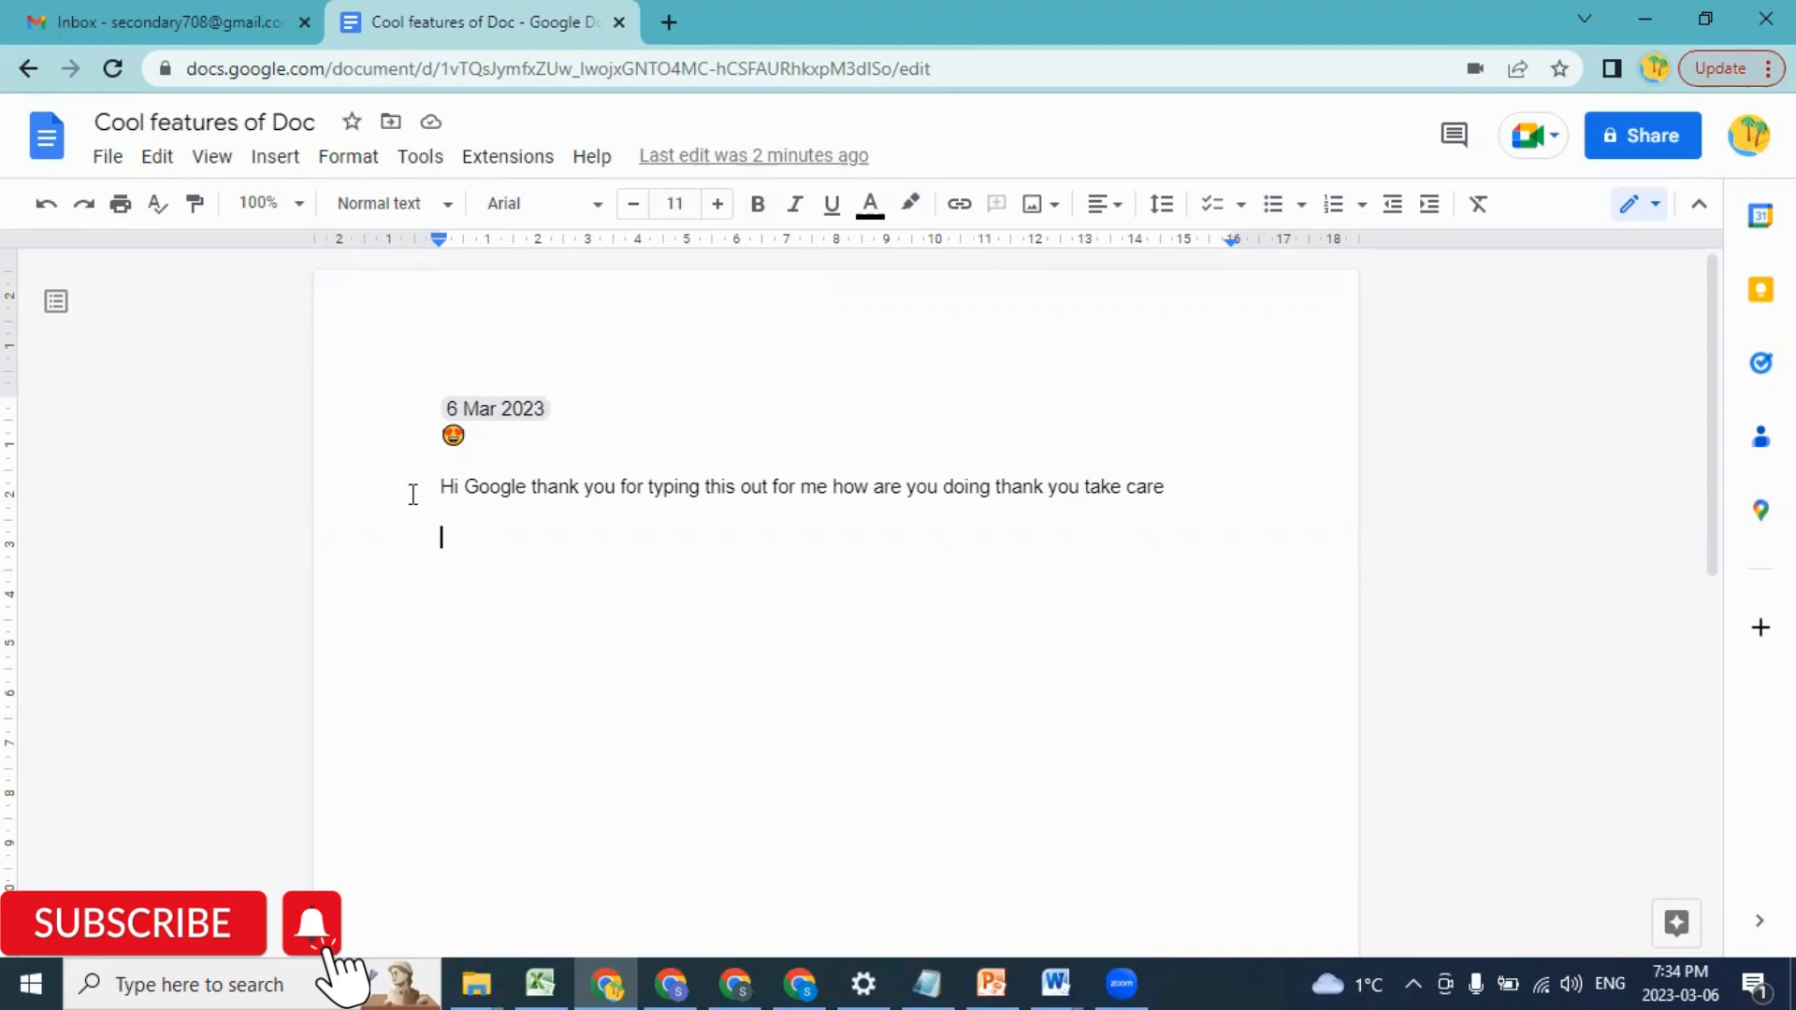
Step: Change the font of the dictated sentence to Georgia
{"action": "left_click_drag", "start_coordinate": [412, 493], "coordinate": [775, 526]}
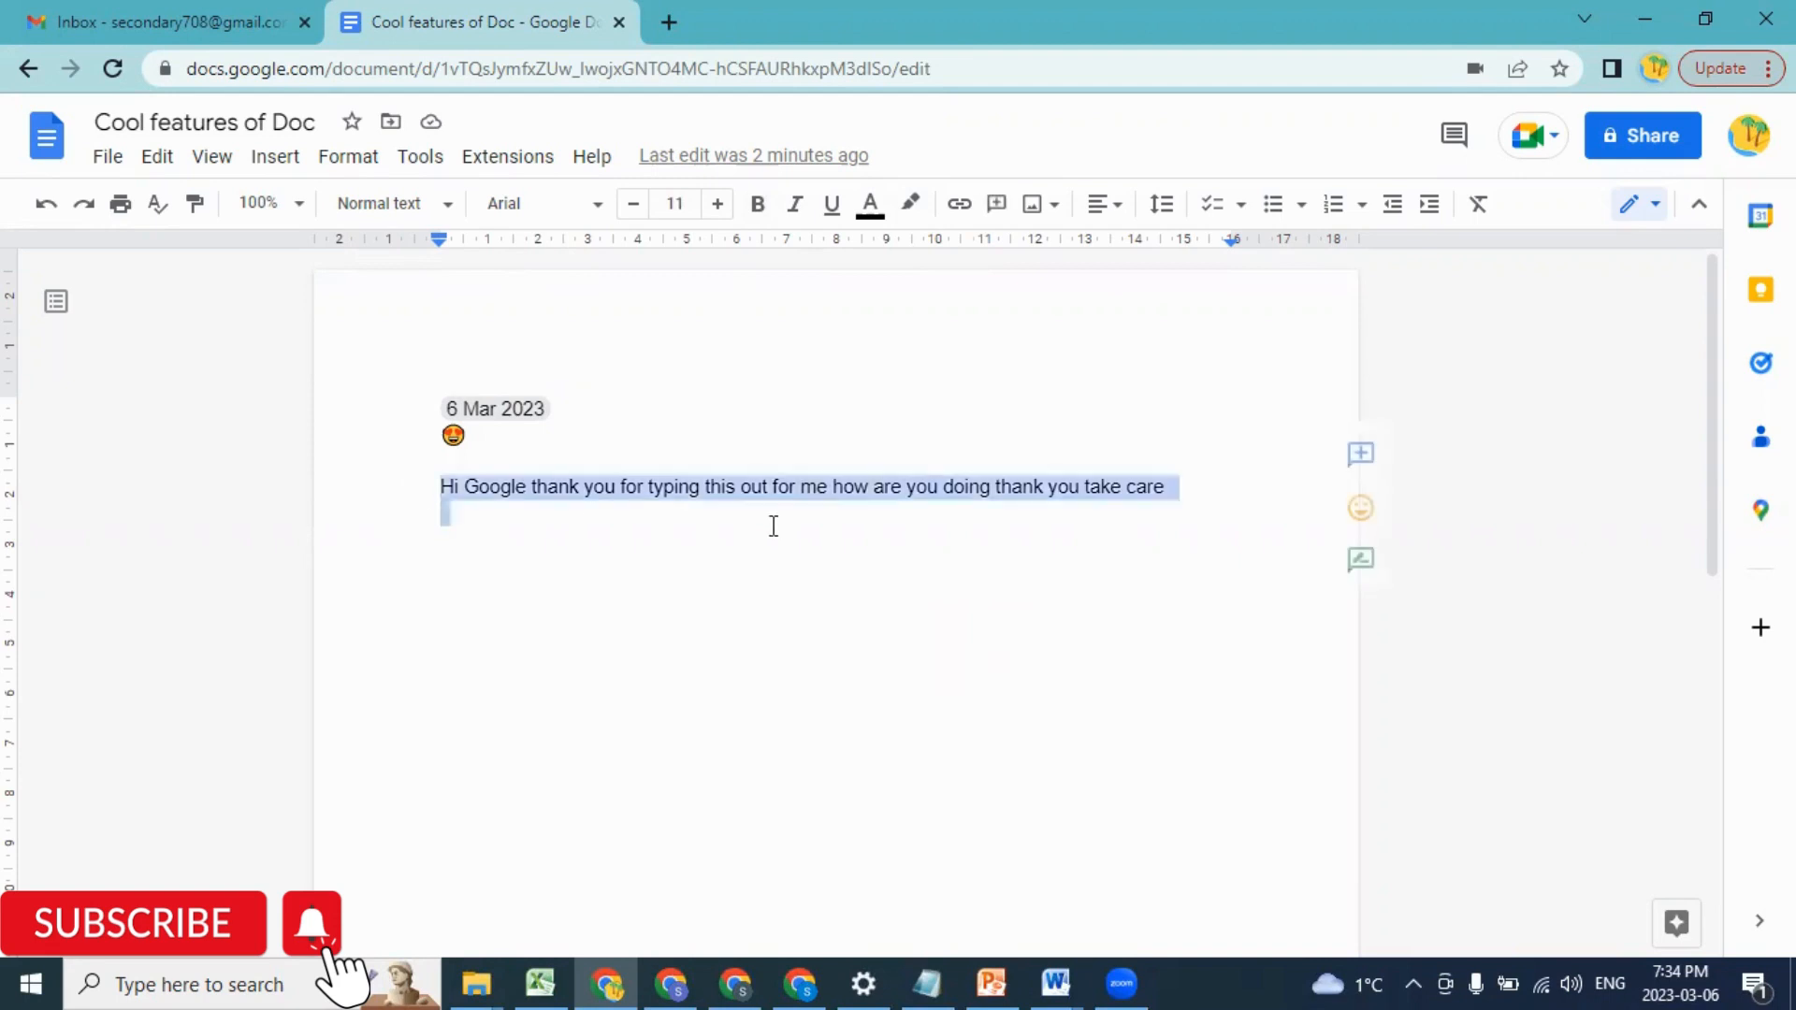
{"action": "left_click", "coordinate": [1030, 473]}
{"action": "triple_click", "coordinate": [1192, 484]}
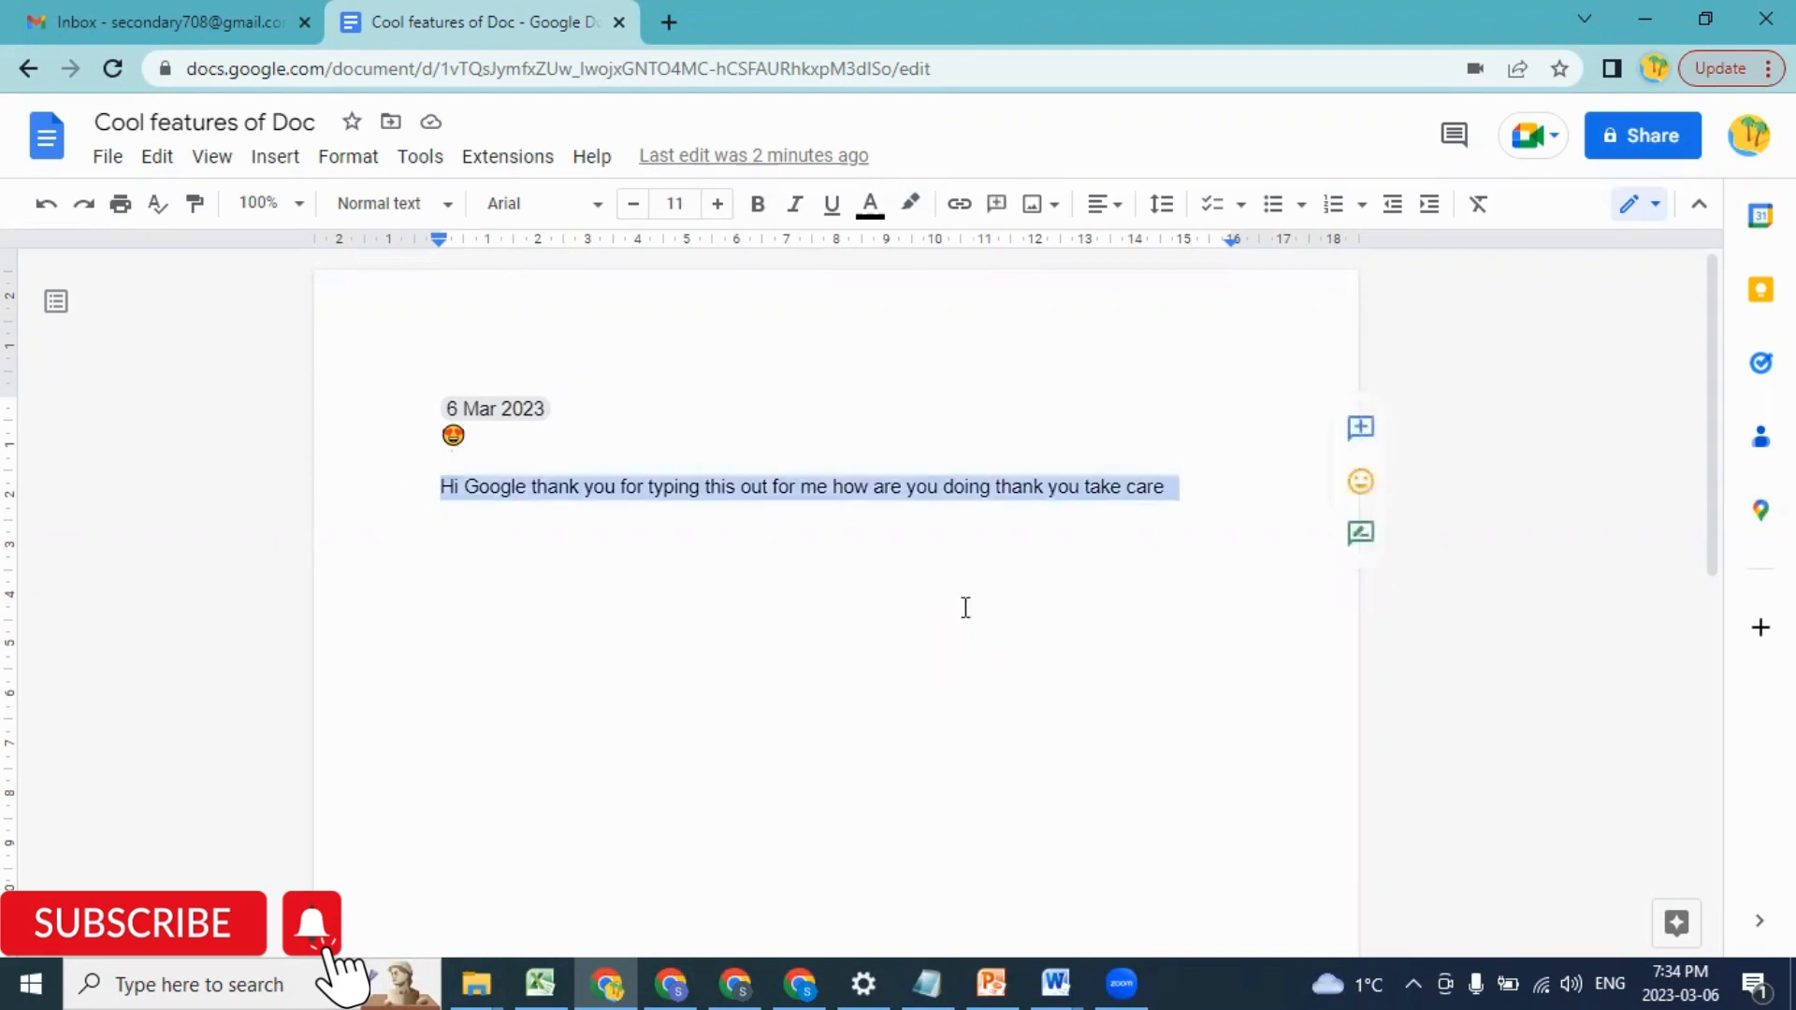
{"action": "left_click", "coordinate": [559, 215]}
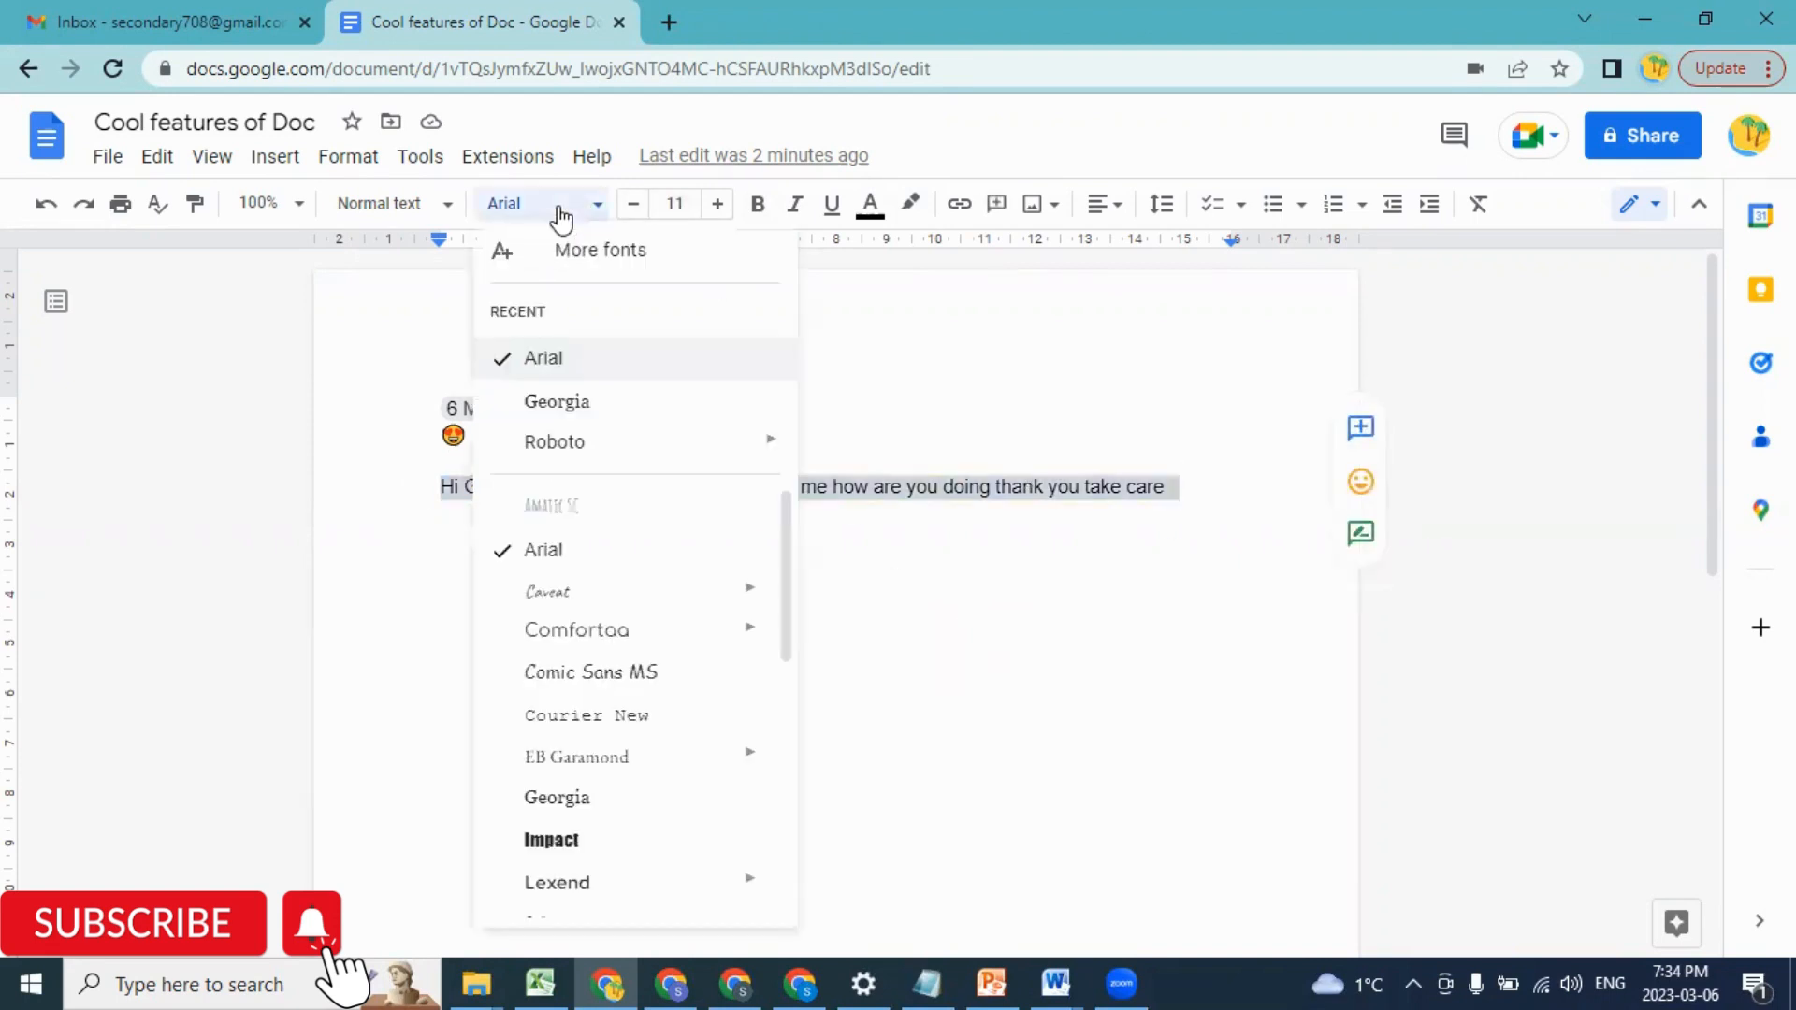
{"action": "left_click", "coordinate": [565, 411]}
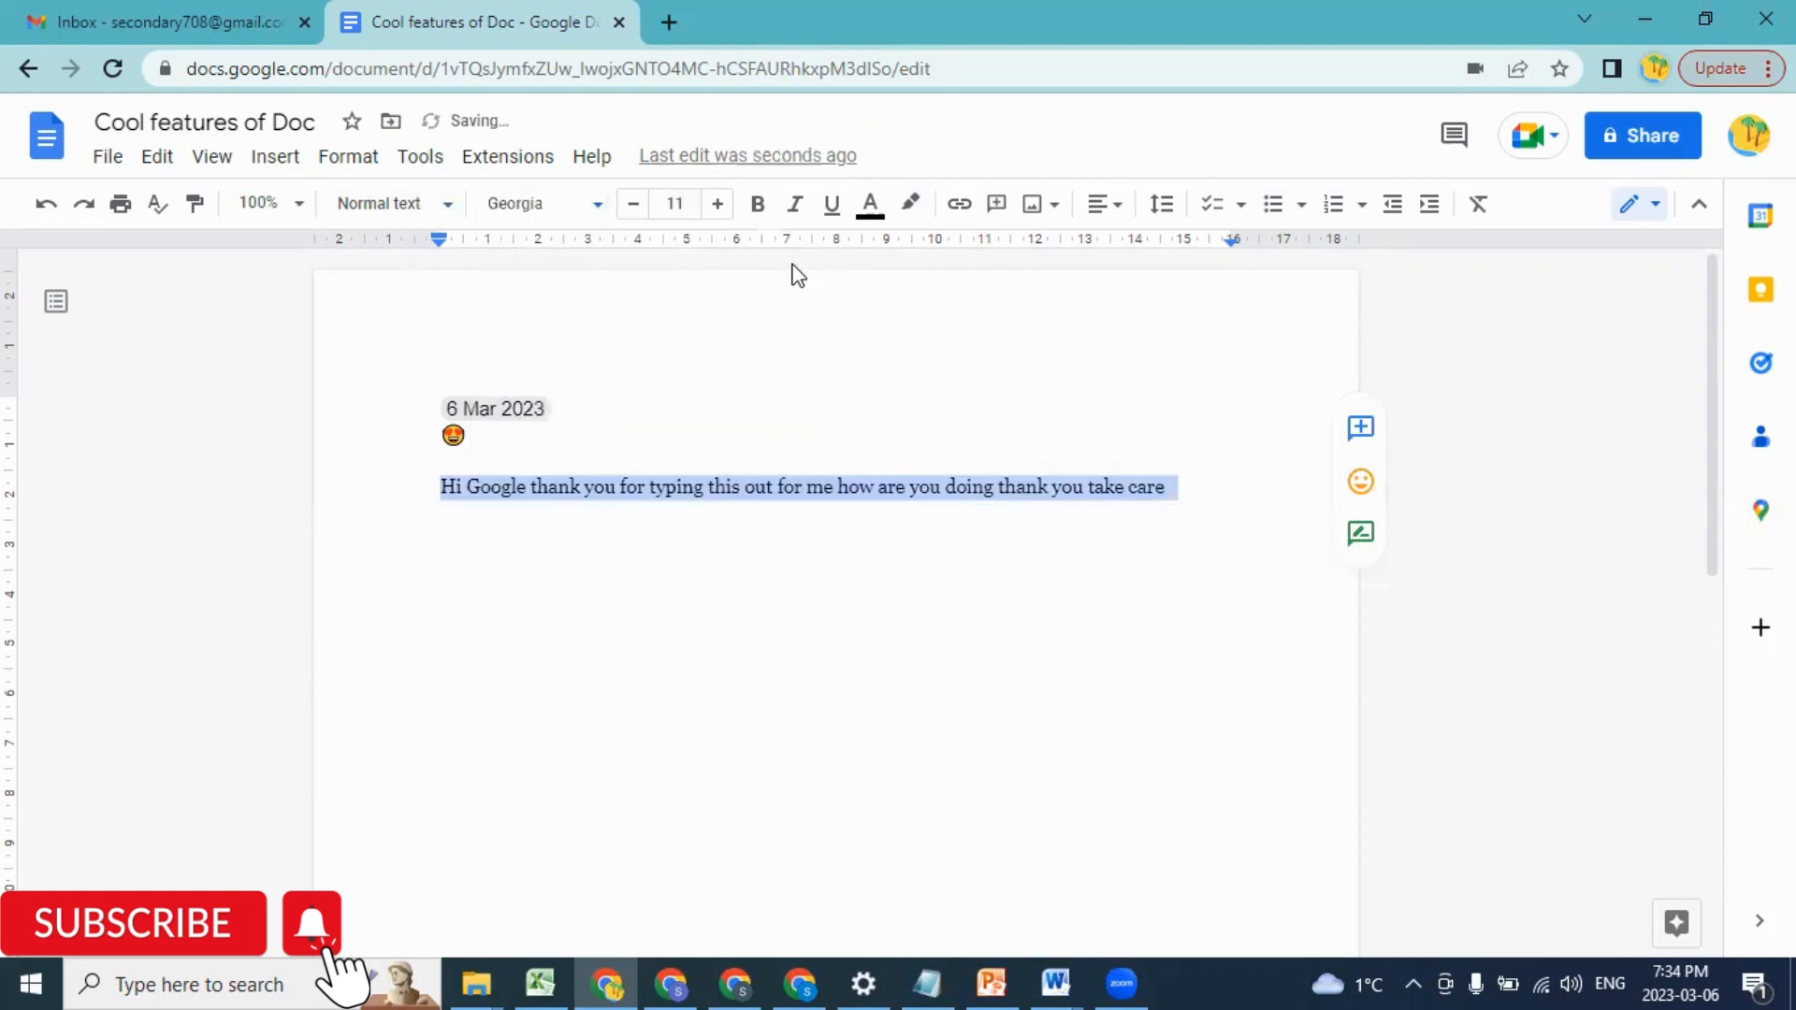
Step: Colour the dictated sentence dark red and set its font size to 14
{"action": "left_click", "coordinate": [871, 213]}
{"action": "left_click", "coordinate": [880, 454]}
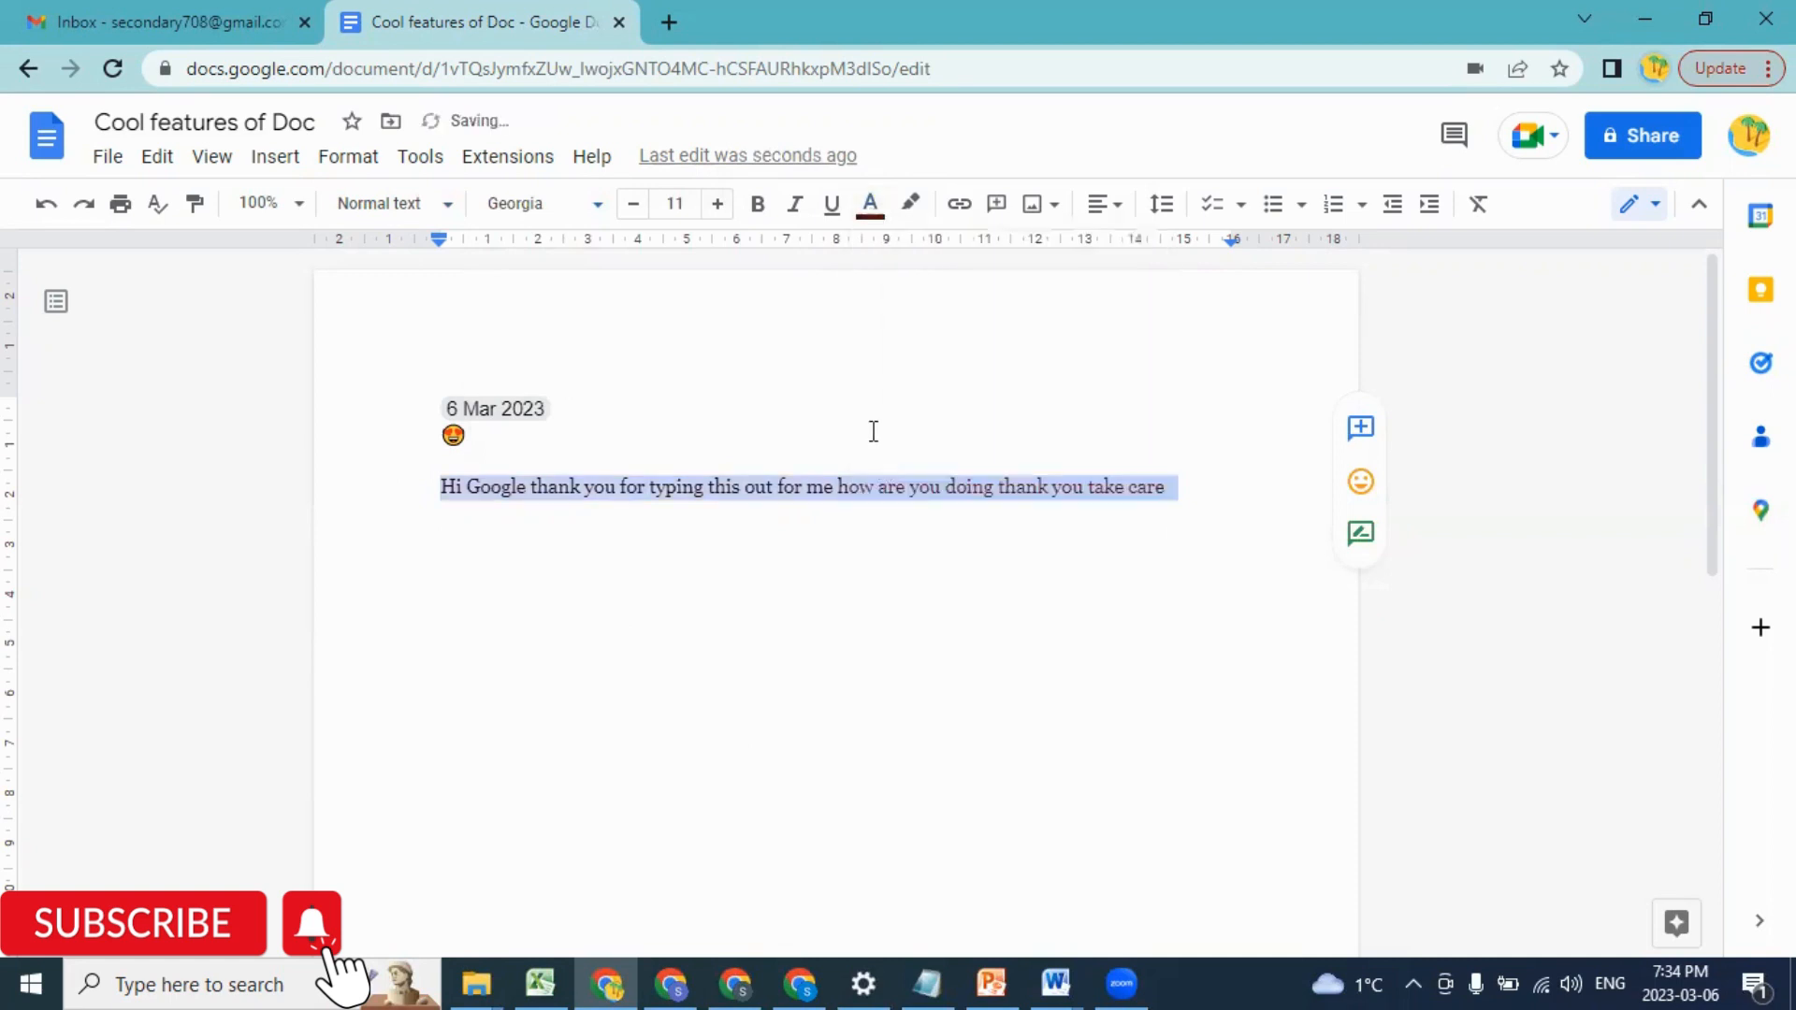
{"action": "left_click", "coordinate": [718, 204]}
{"action": "left_click", "coordinate": [718, 203]}
{"action": "left_click", "coordinate": [718, 204]}
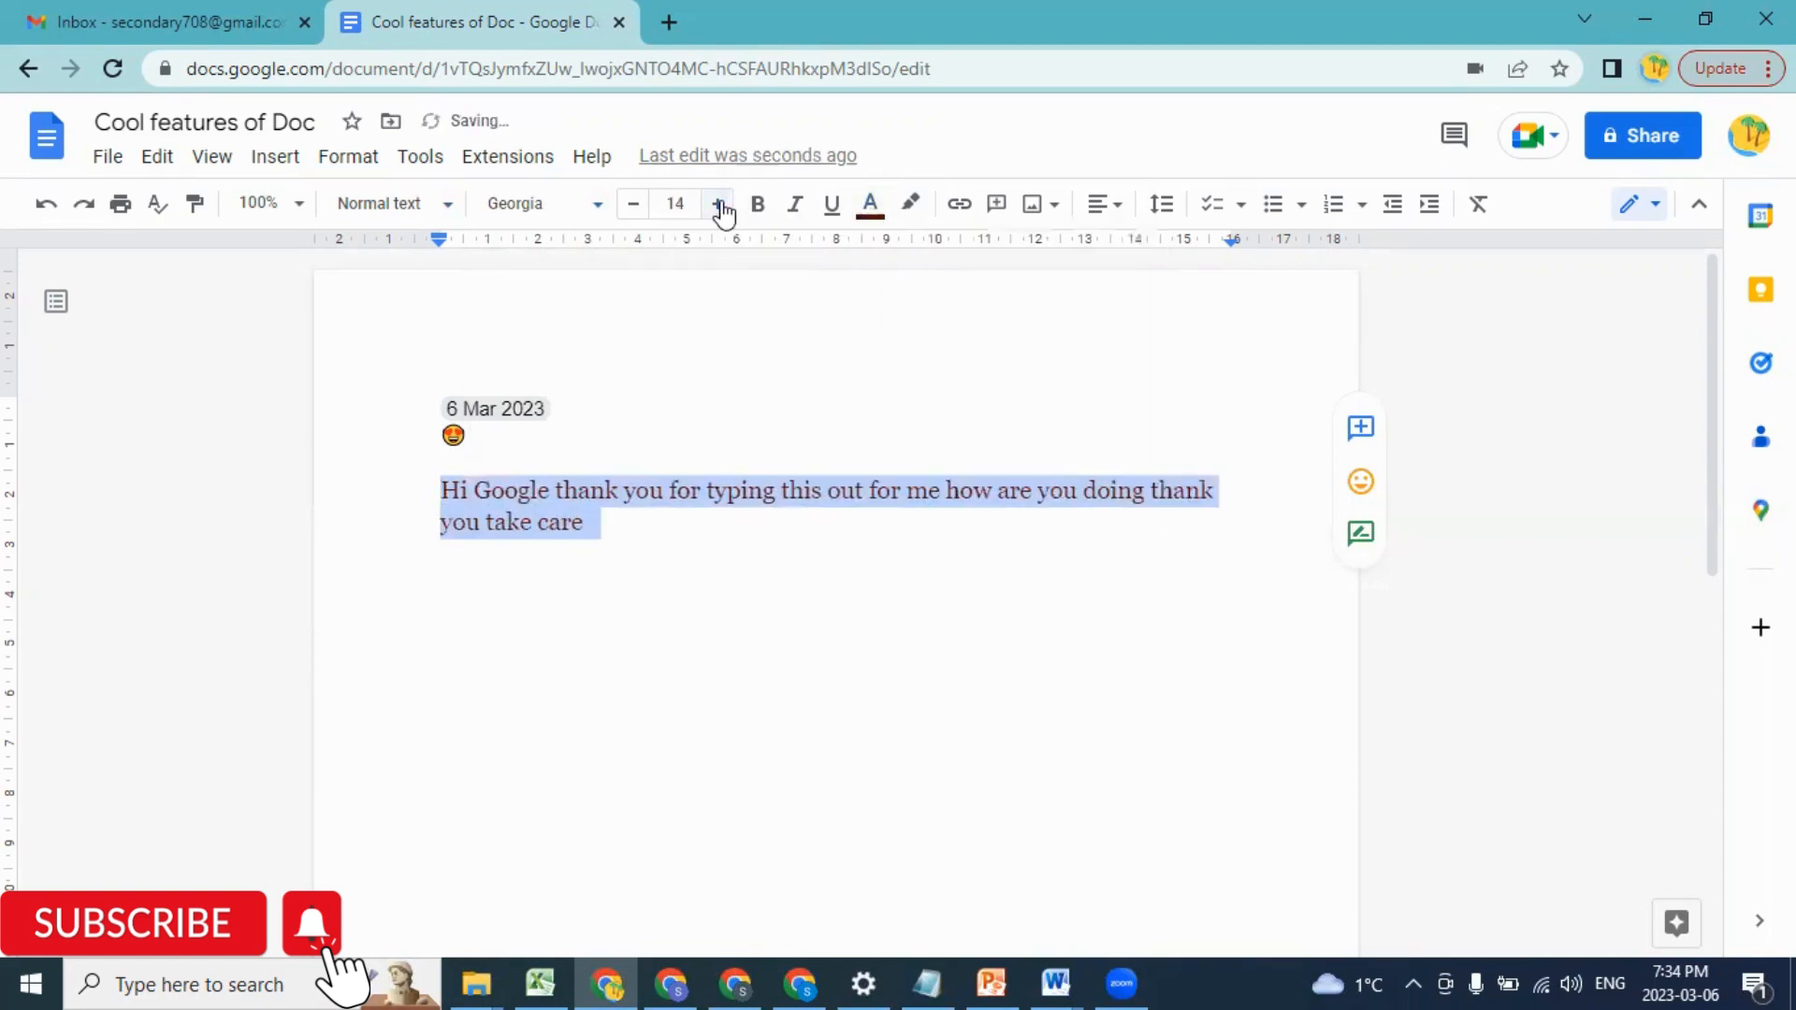
{"action": "left_click", "coordinate": [687, 560]}
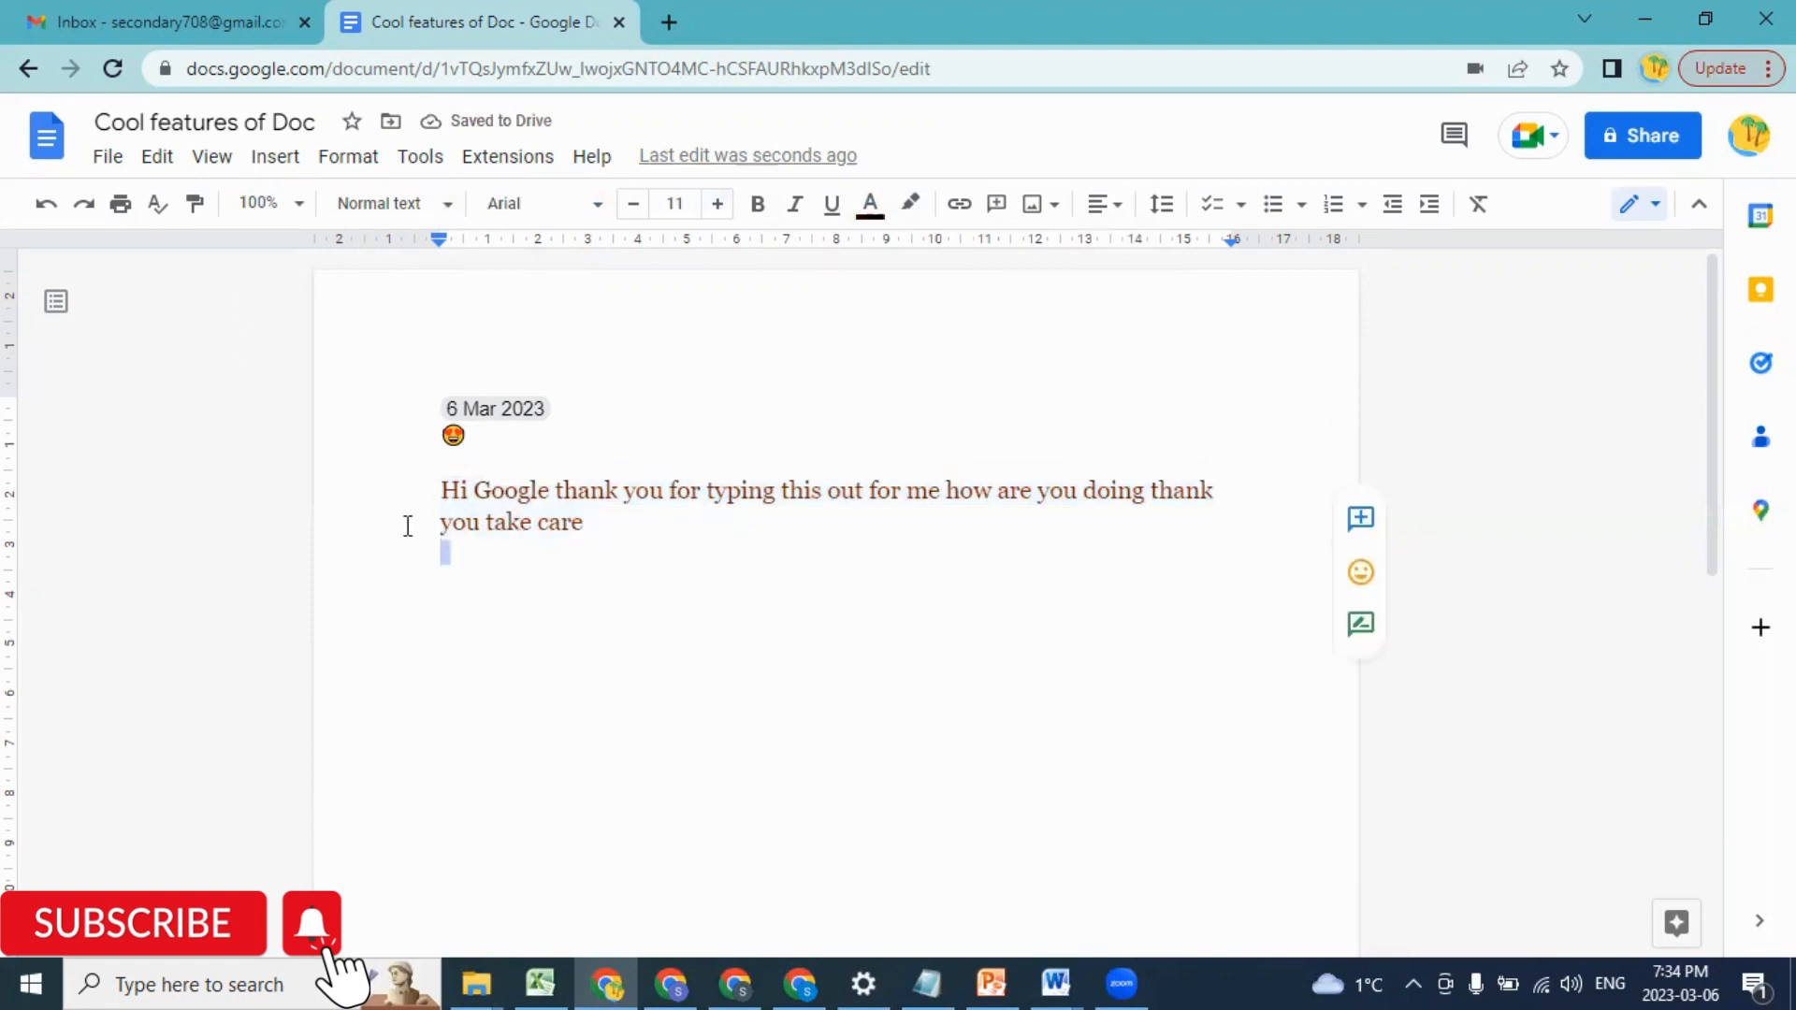
Step: Update the Normal text paragraph style to match the formatting of the dictated sentence
{"action": "left_click", "coordinate": [441, 492]}
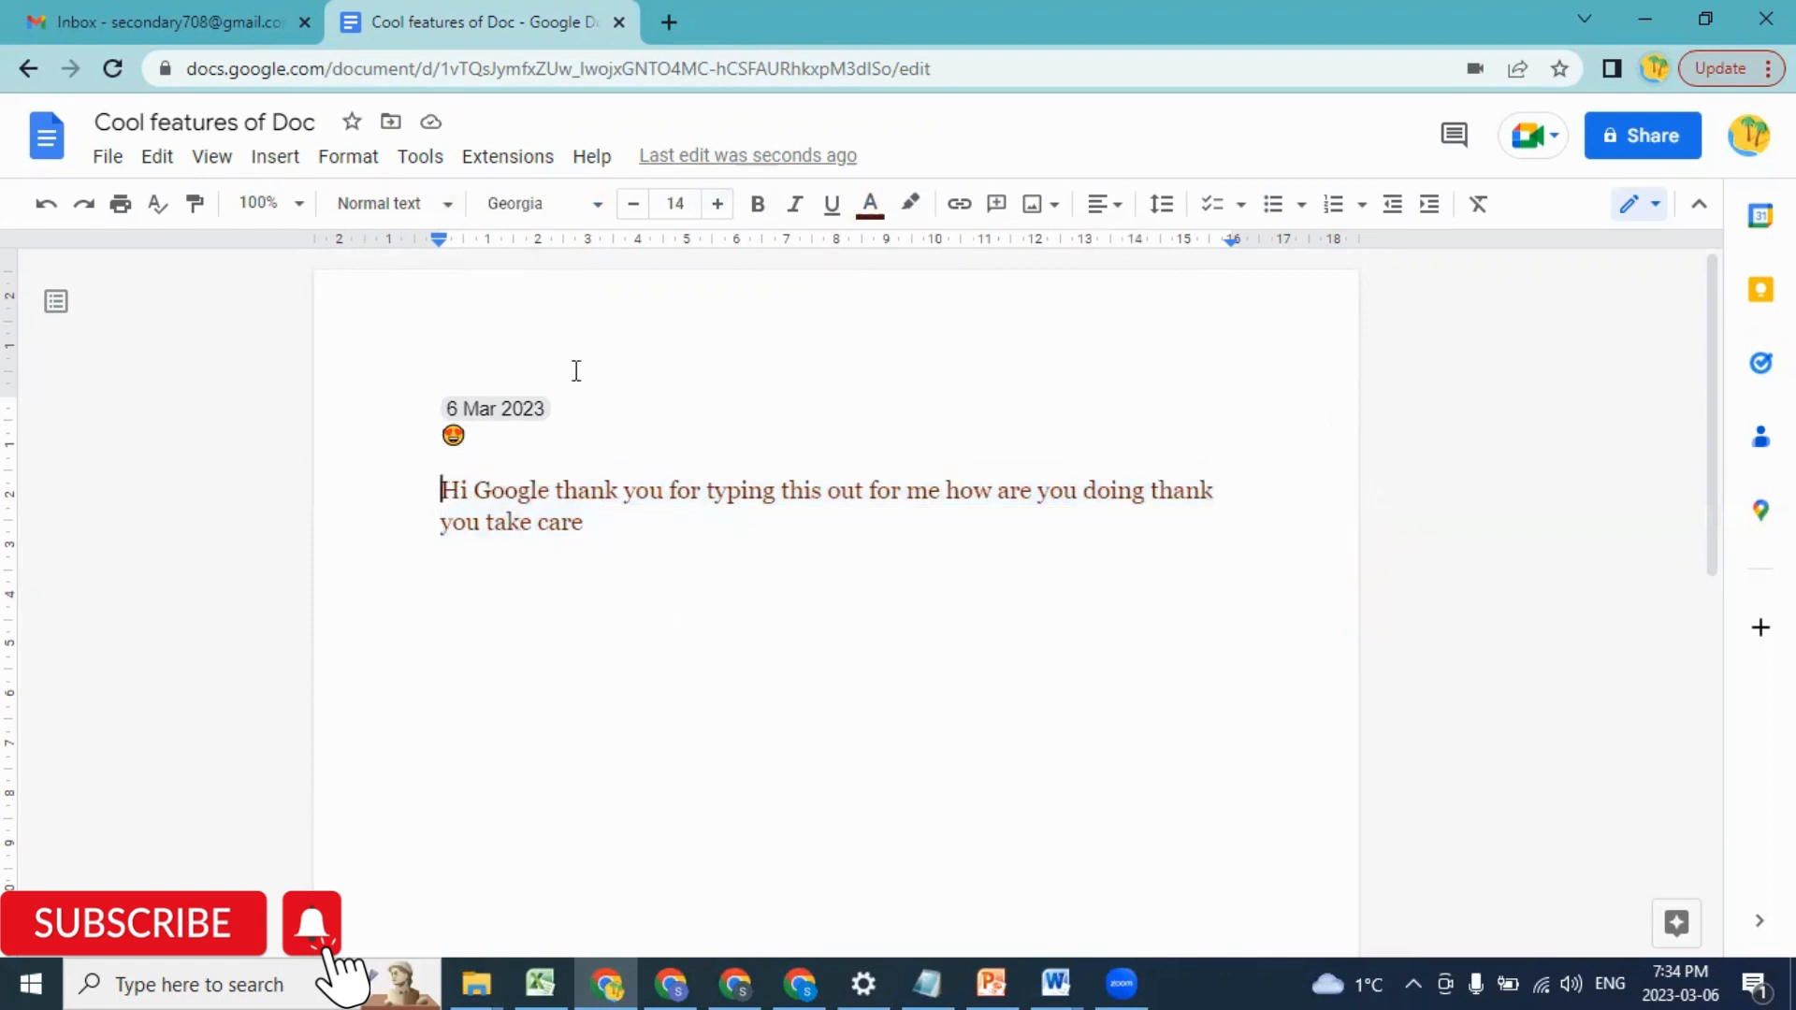
{"action": "left_click", "coordinate": [355, 159]}
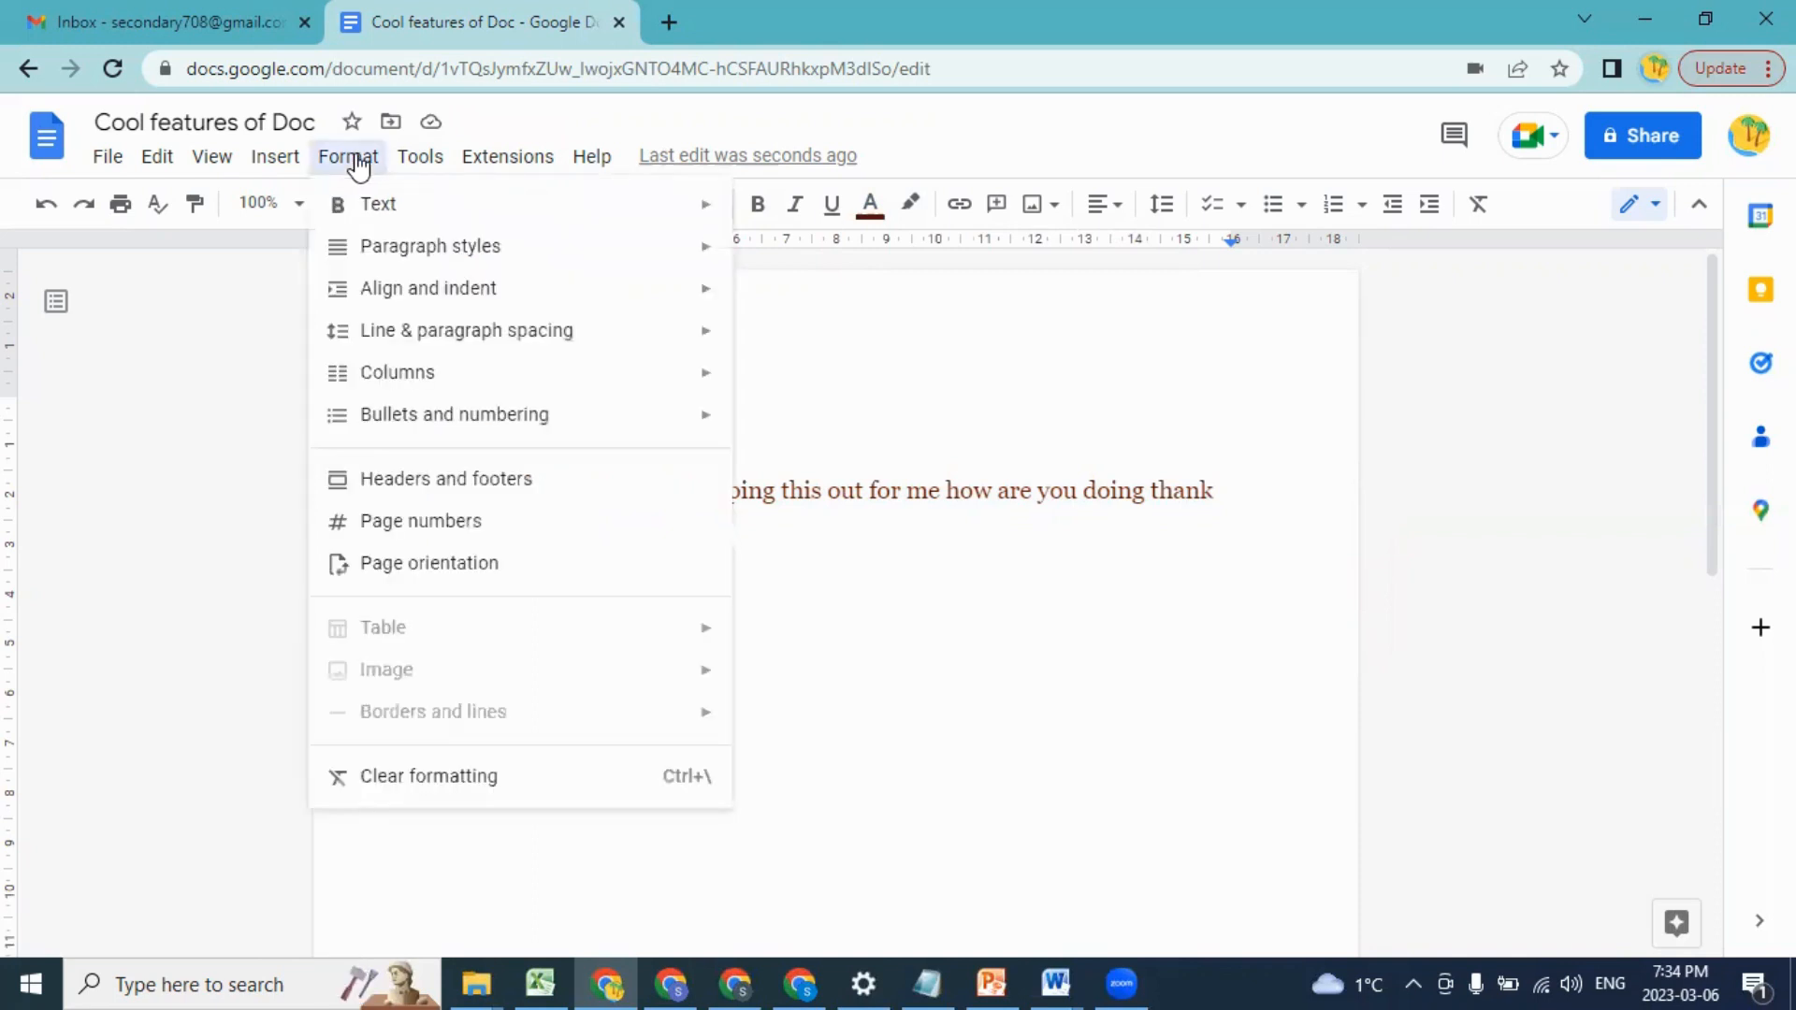
{"action": "mouse_move", "coordinate": [497, 263]}
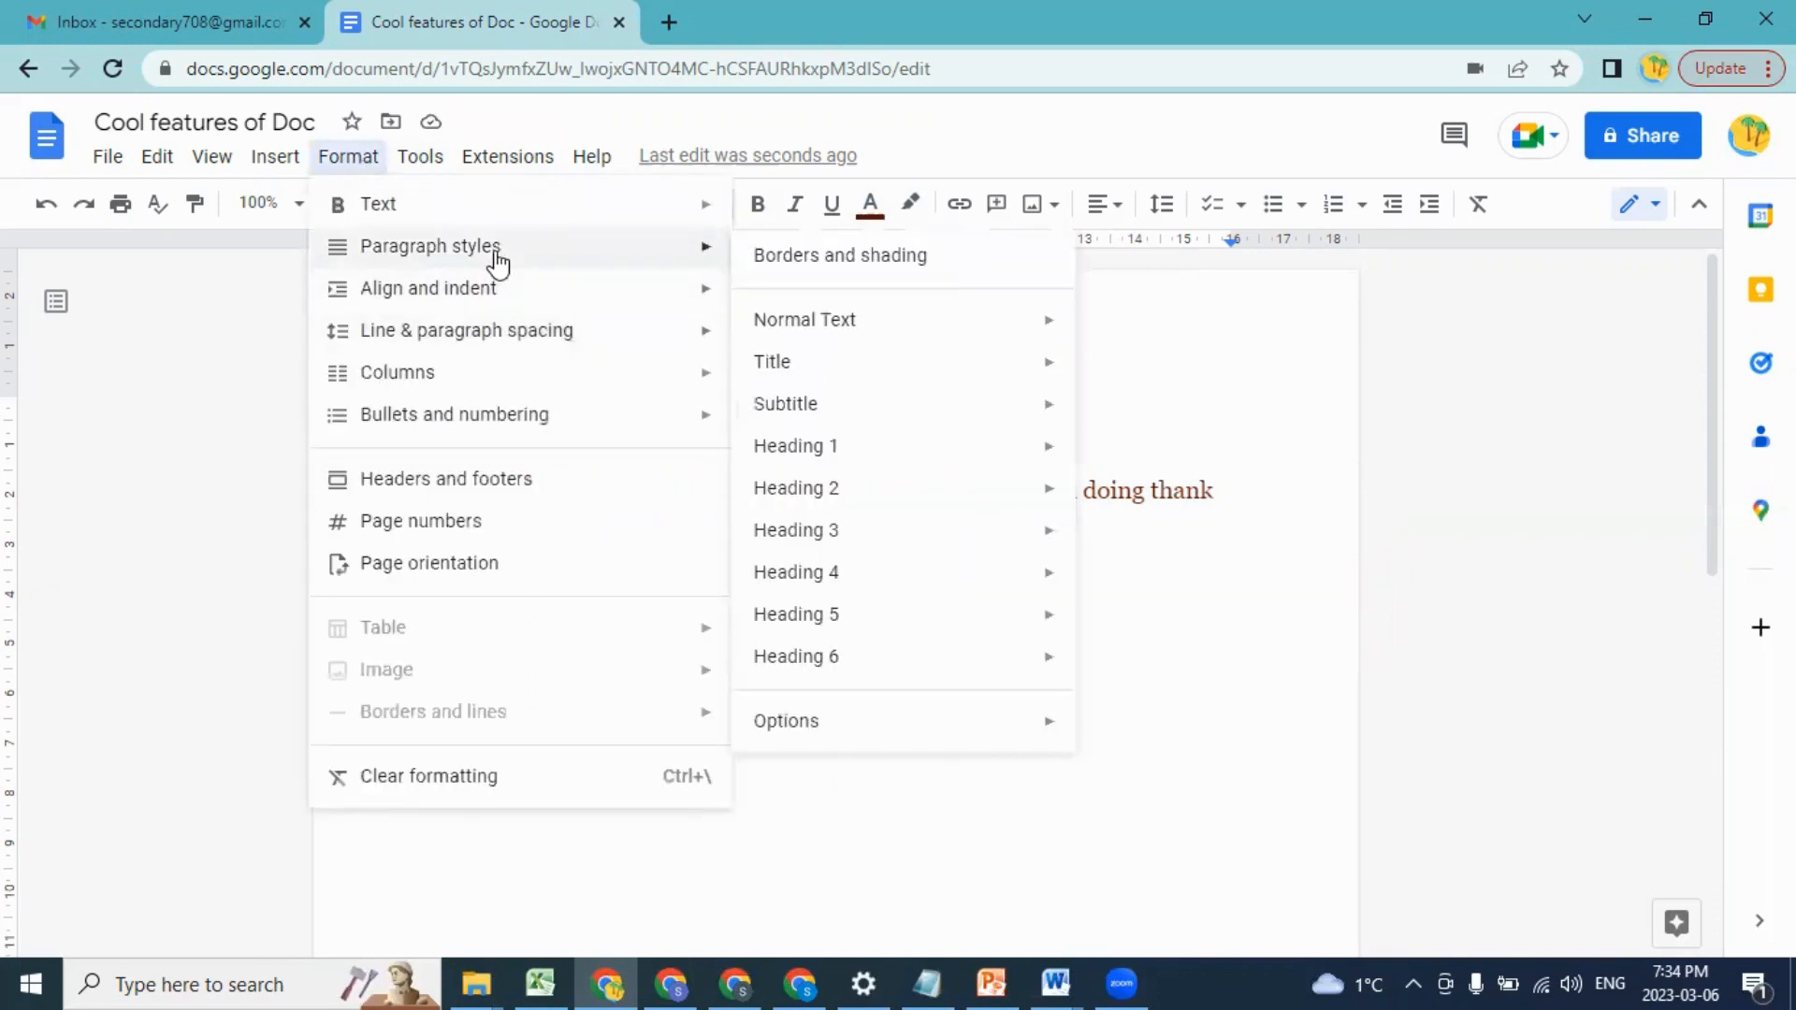
{"action": "mouse_move", "coordinate": [835, 332]}
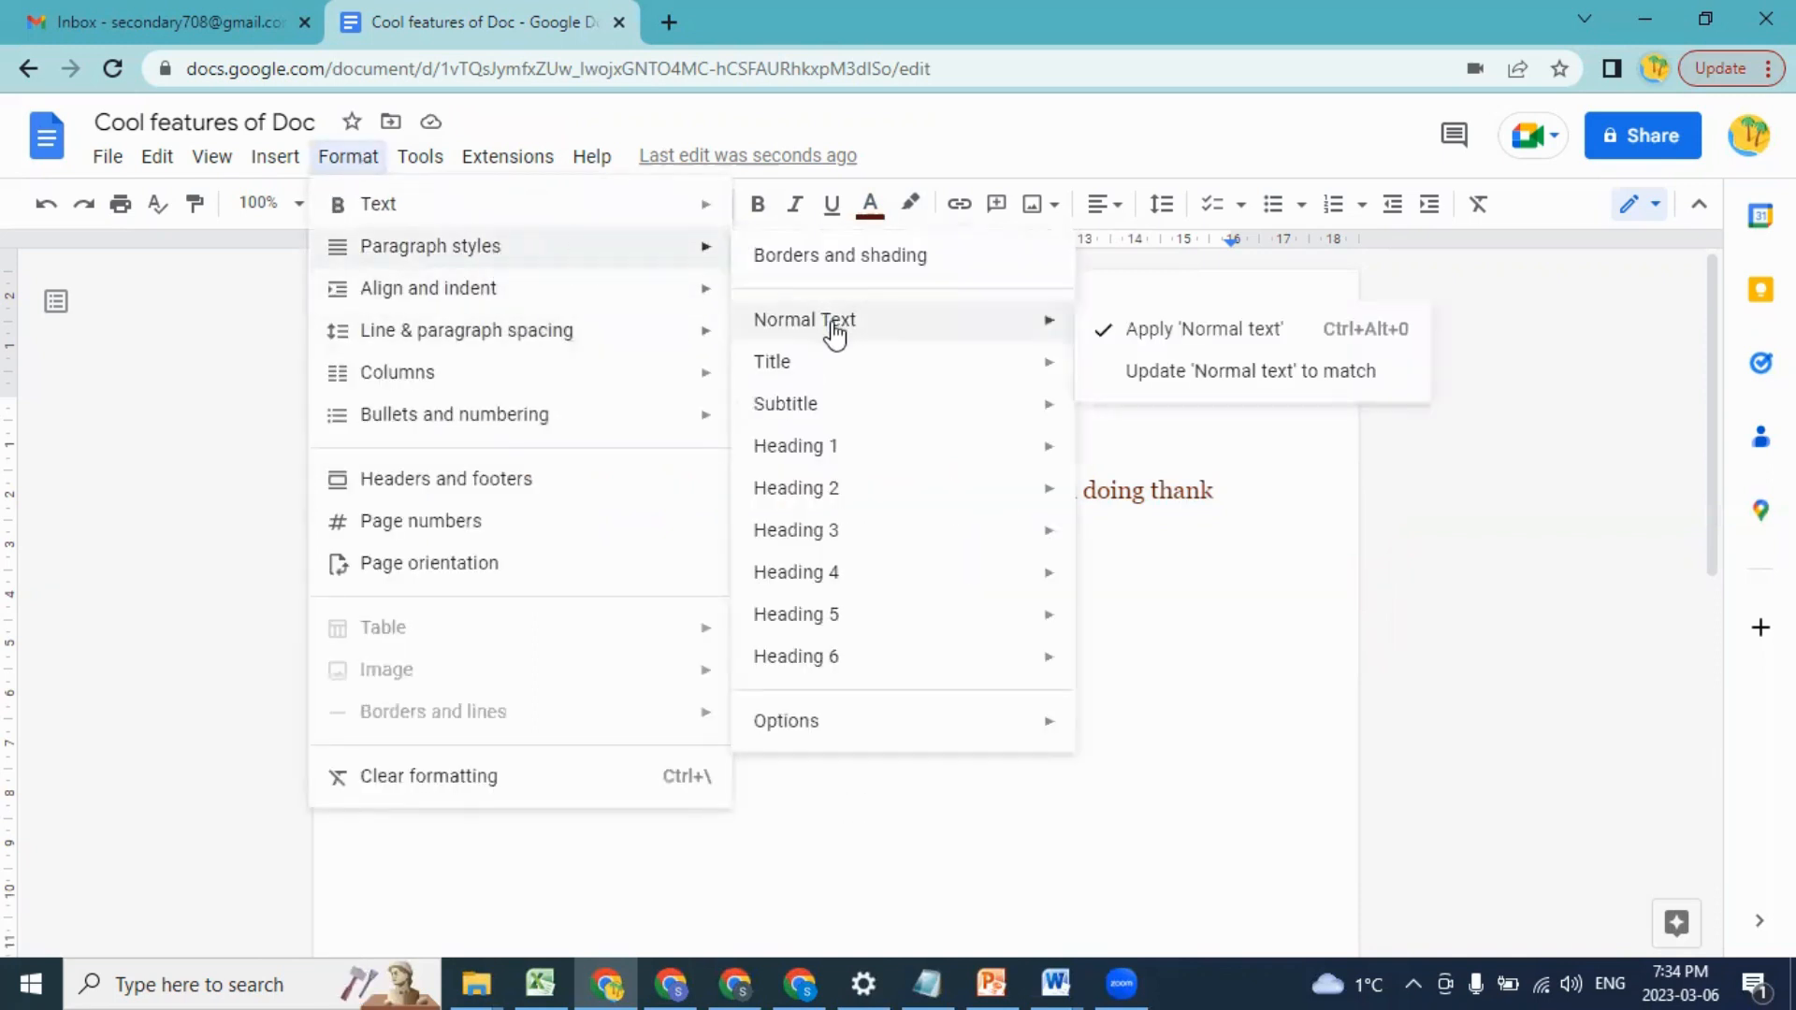
{"action": "left_click", "coordinate": [1203, 378]}
{"action": "left_click", "coordinate": [838, 561]}
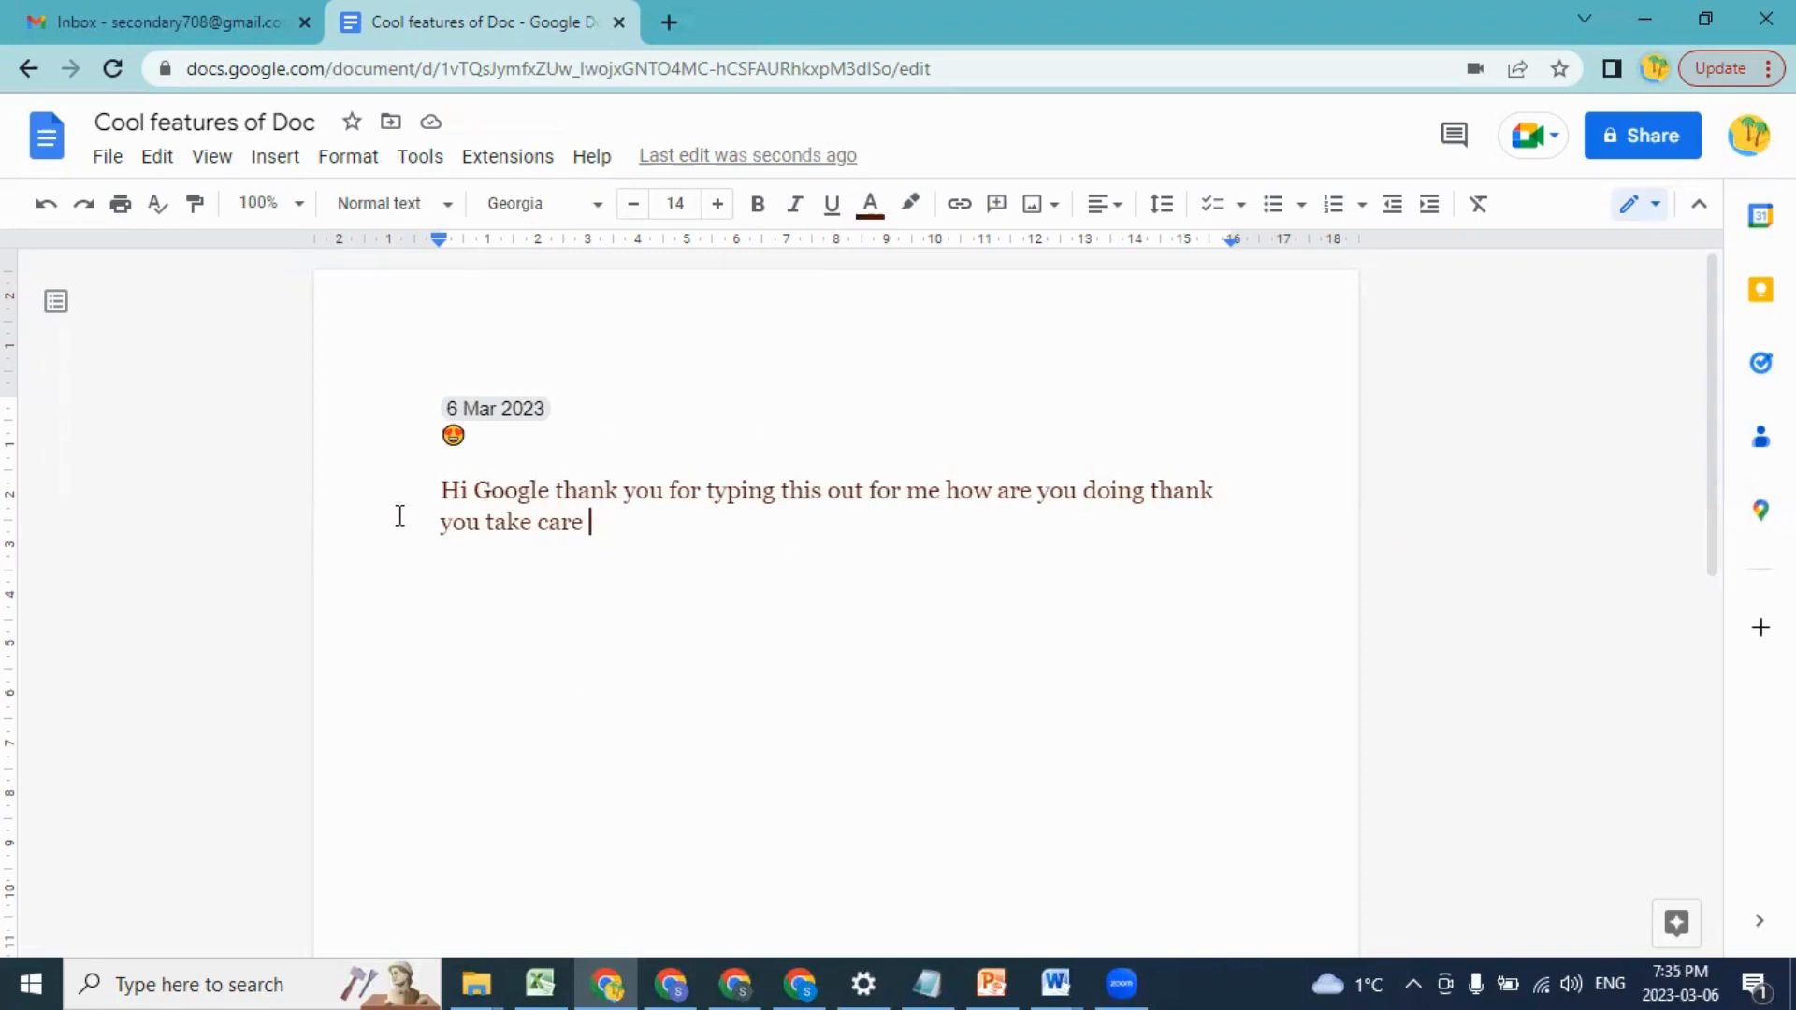
Step: Save the document's current paragraph styles as the default styles
{"action": "left_click", "coordinate": [343, 166]}
{"action": "mouse_move", "coordinate": [374, 260]}
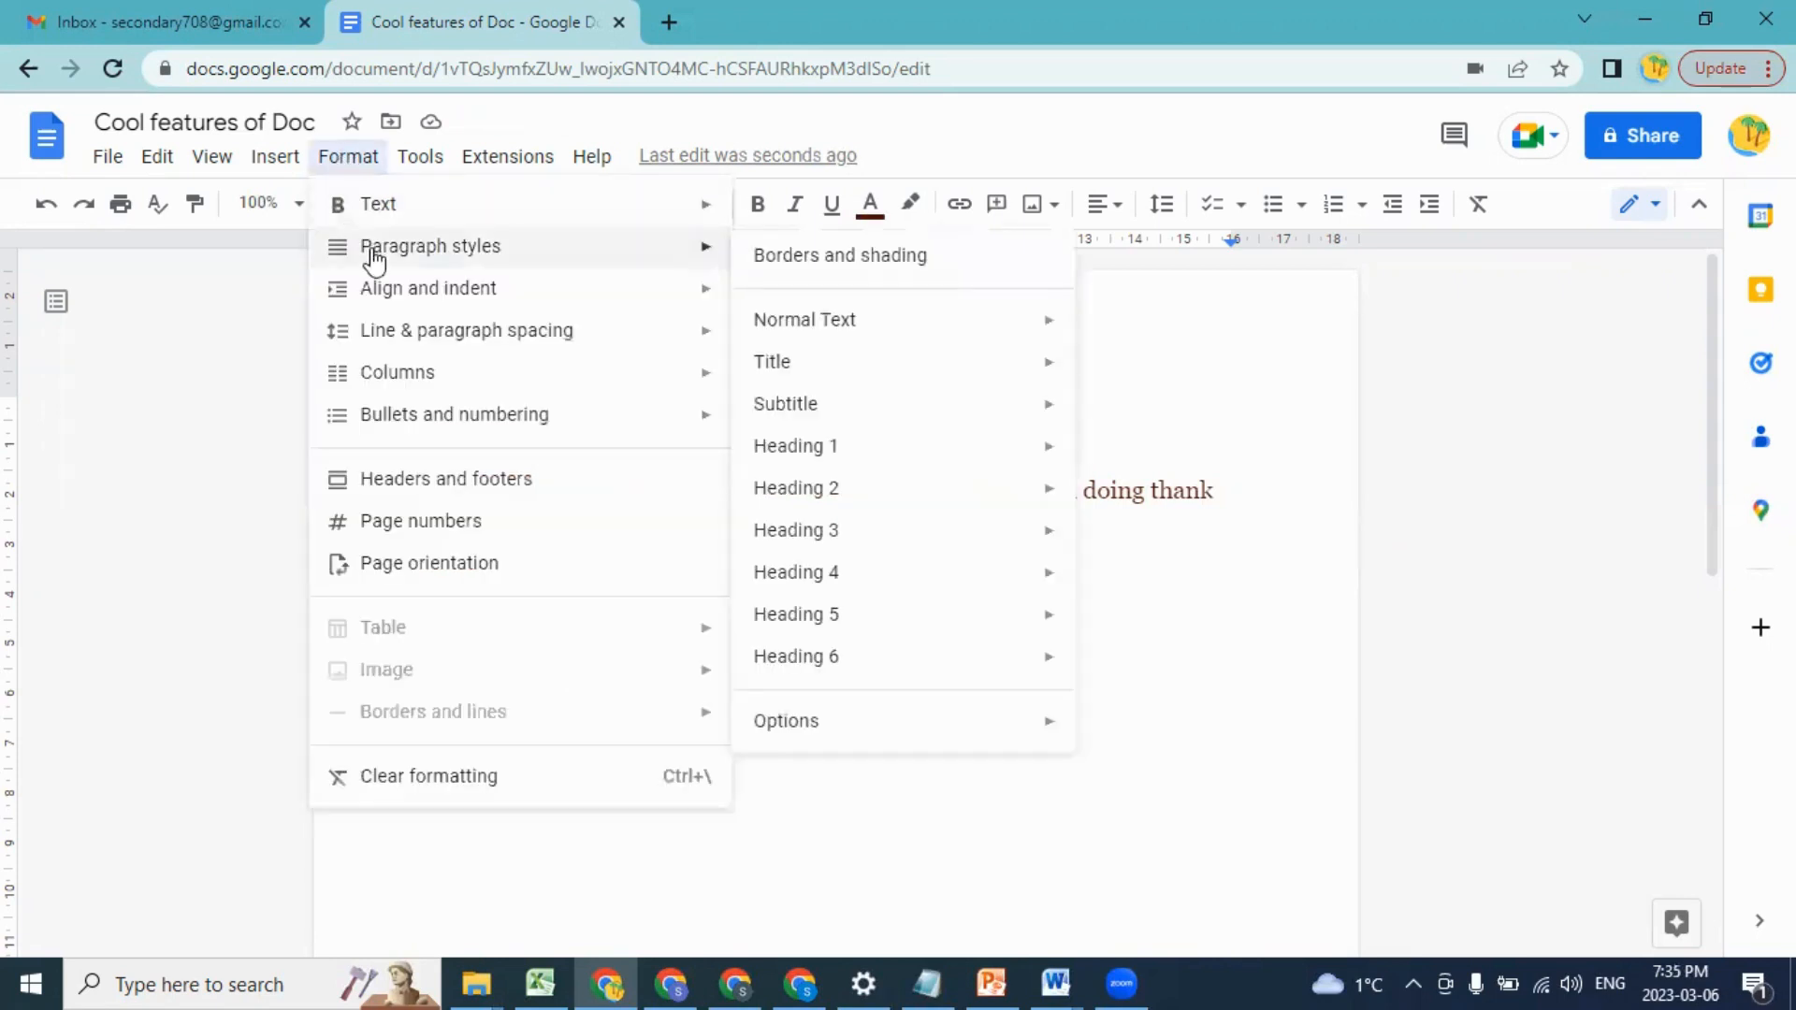
{"action": "mouse_move", "coordinate": [805, 744]}
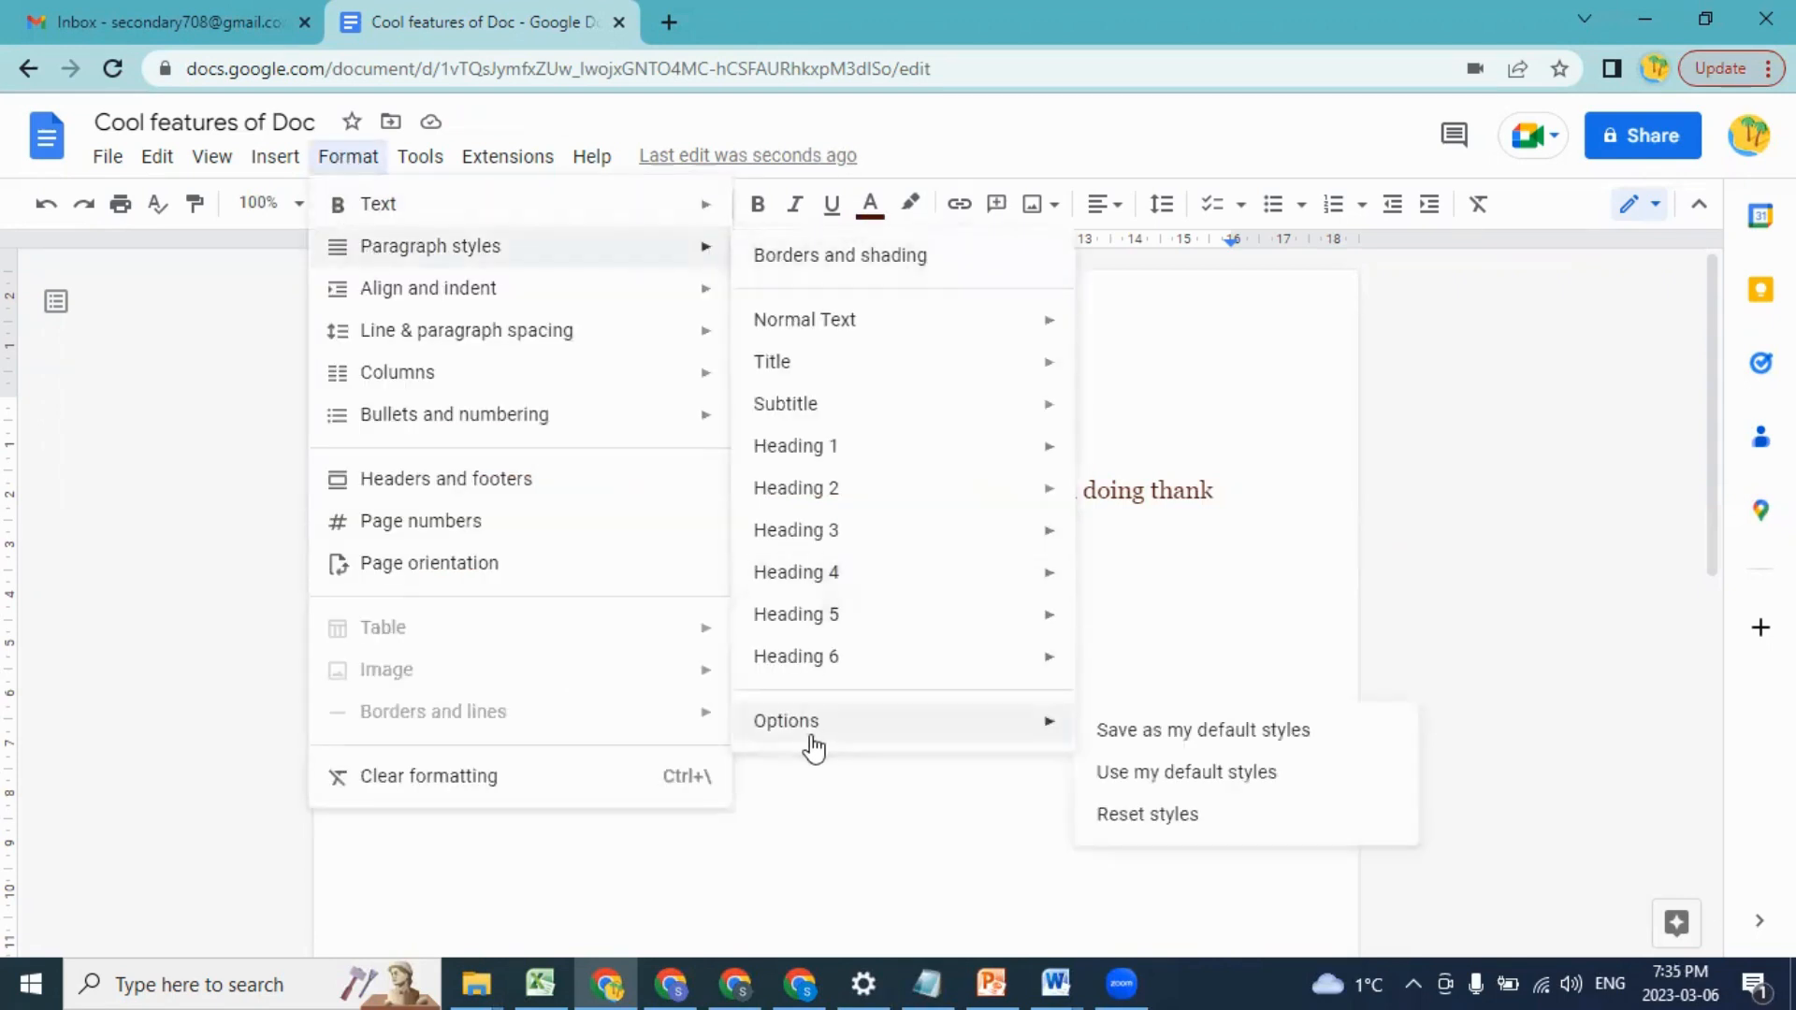
{"action": "left_click", "coordinate": [1208, 731]}
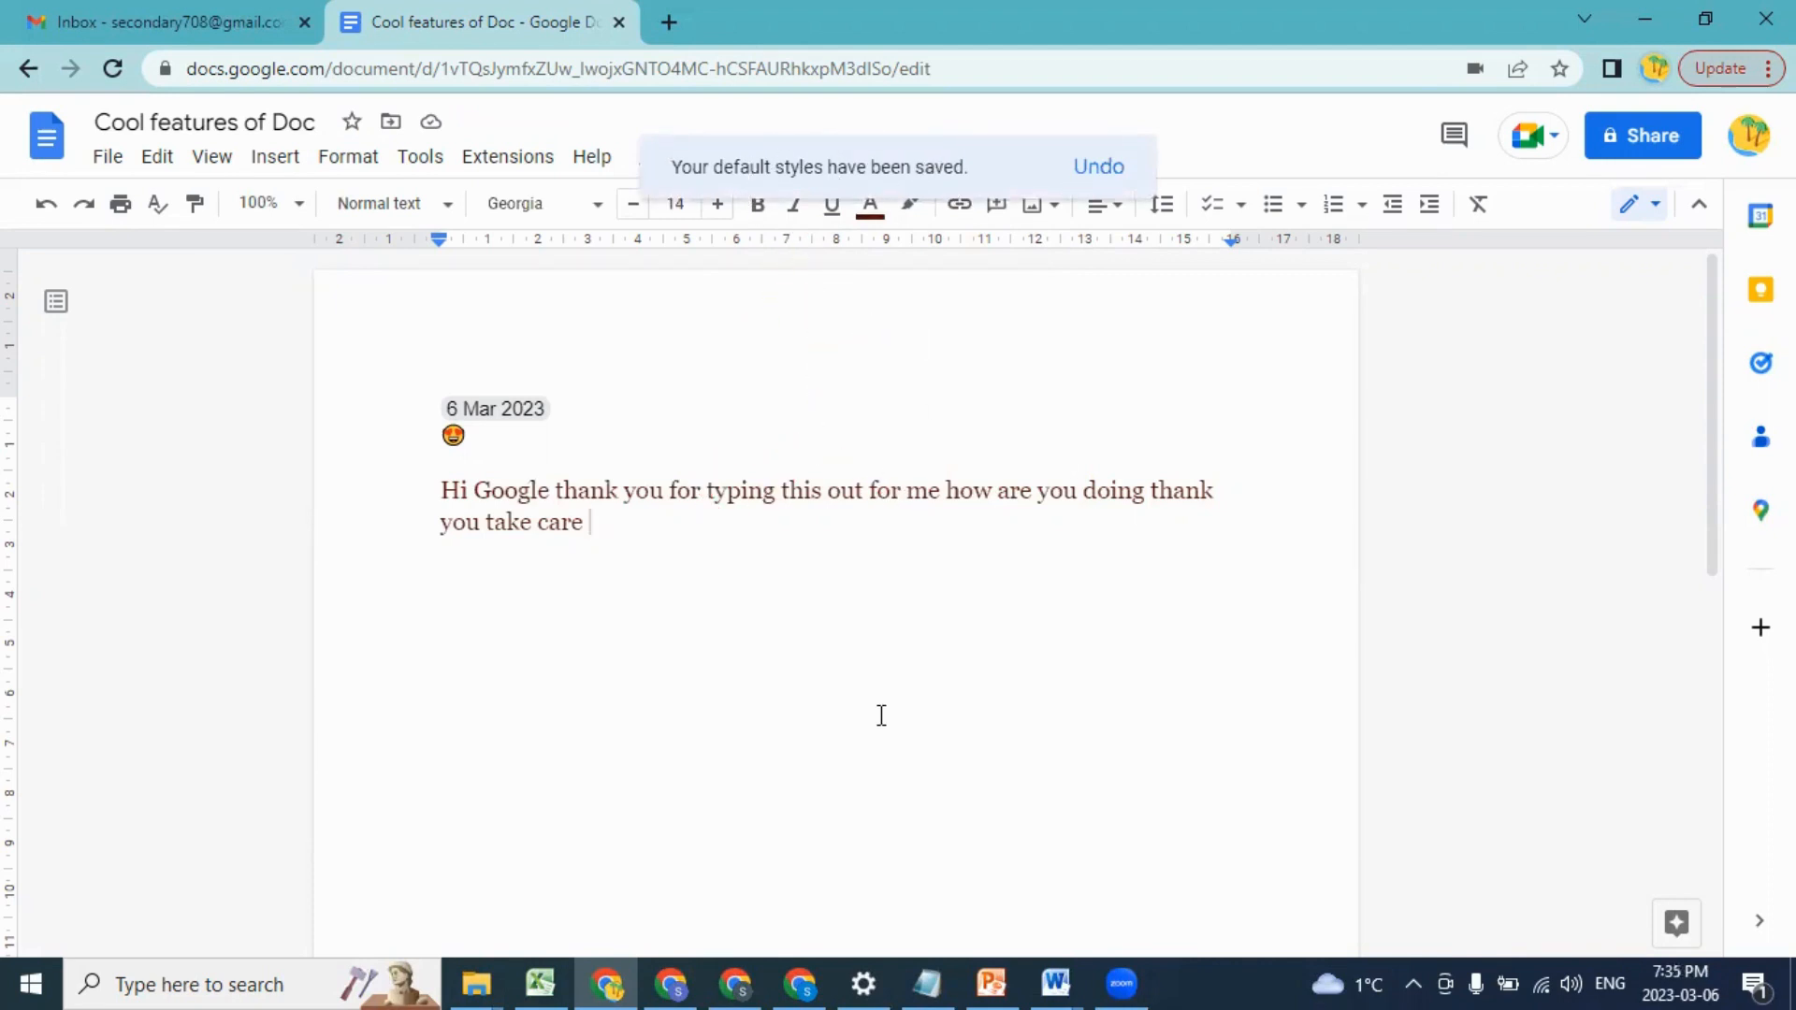
Step: Create a new blank document
{"action": "key", "text": "Return"}
{"action": "left_click", "coordinate": [105, 157]}
{"action": "mouse_move", "coordinate": [328, 217]}
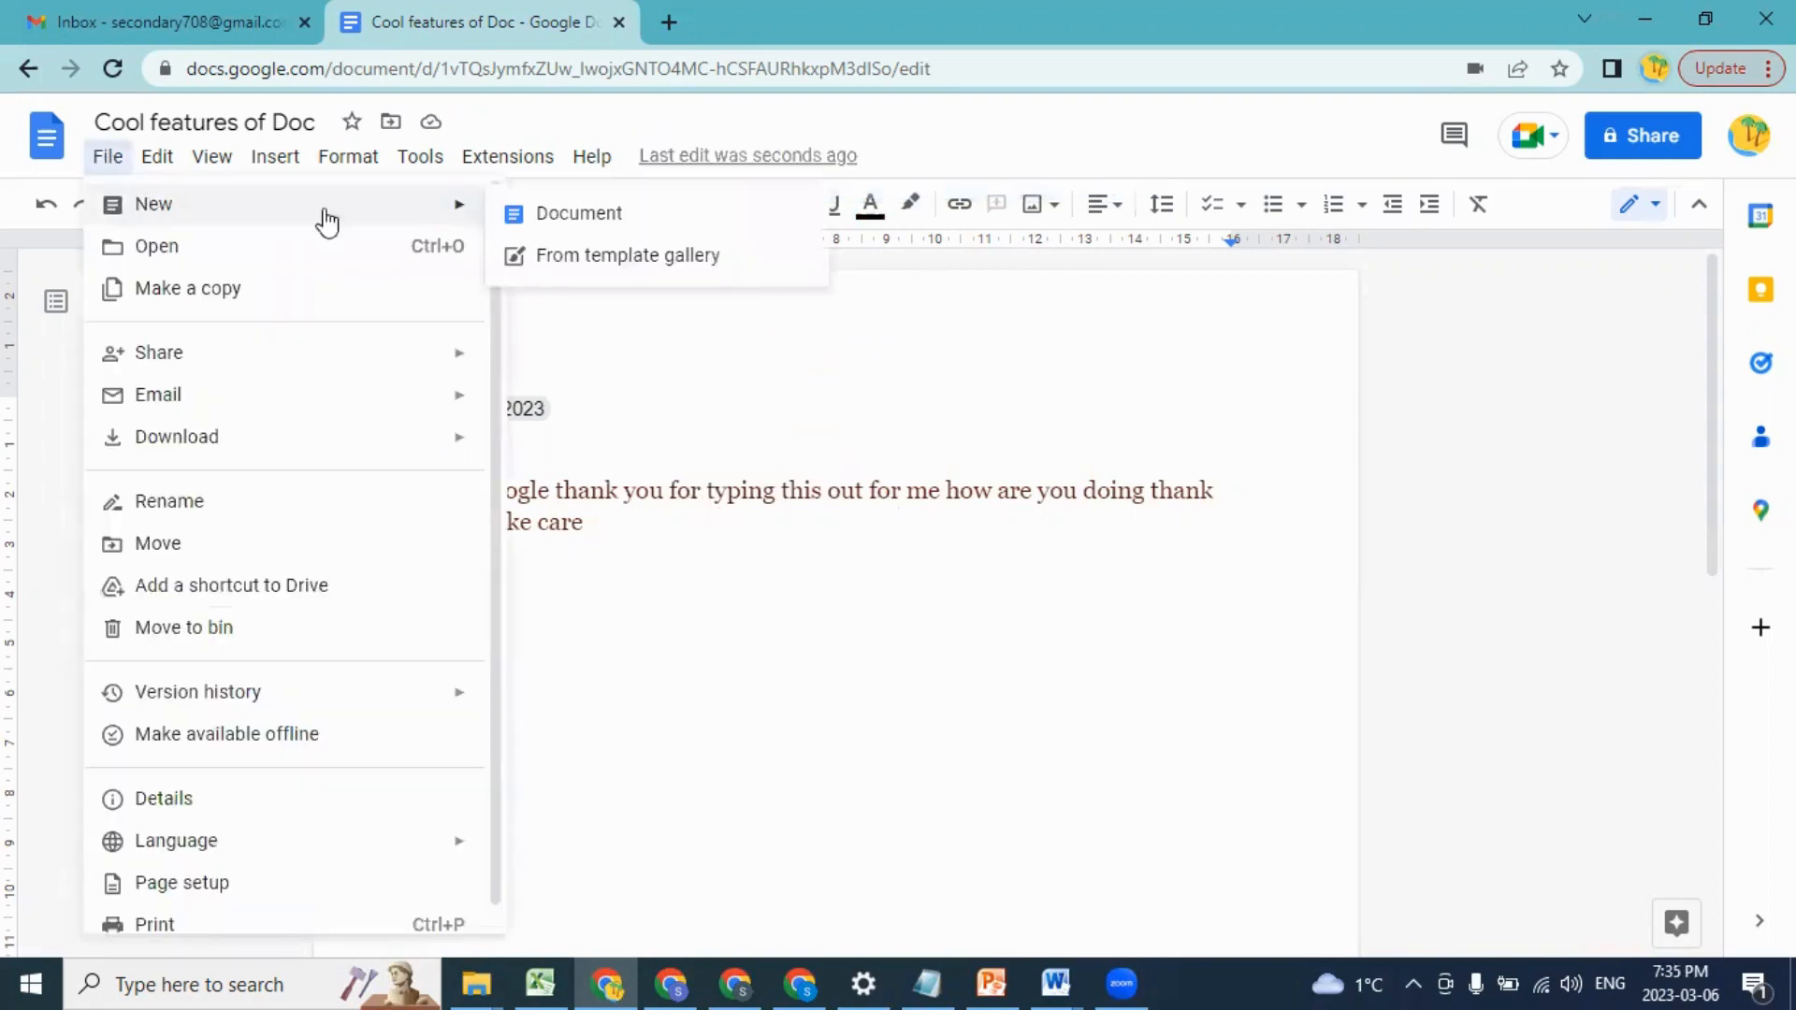
{"action": "left_click", "coordinate": [645, 213]}
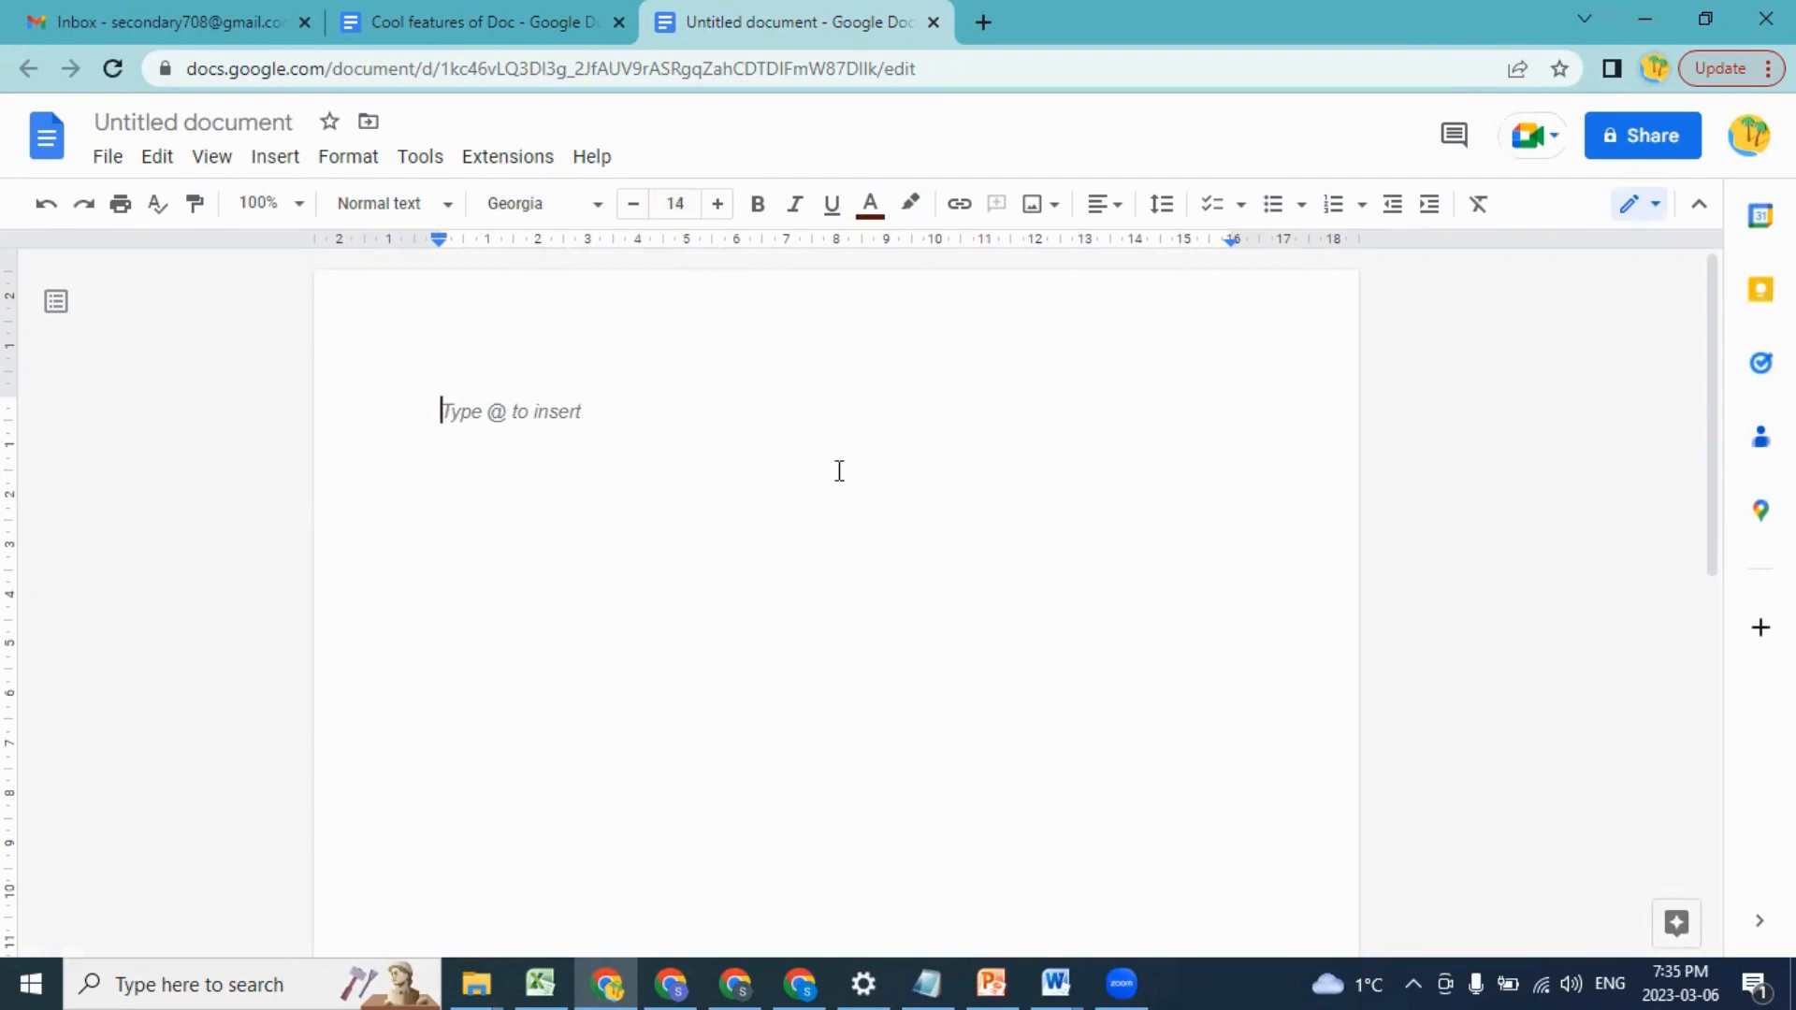
Step: Enter "MICROSOFT WORD" as the first line of the untitled document to try out the saved default style
{"action": "left_click", "coordinate": [872, 208]}
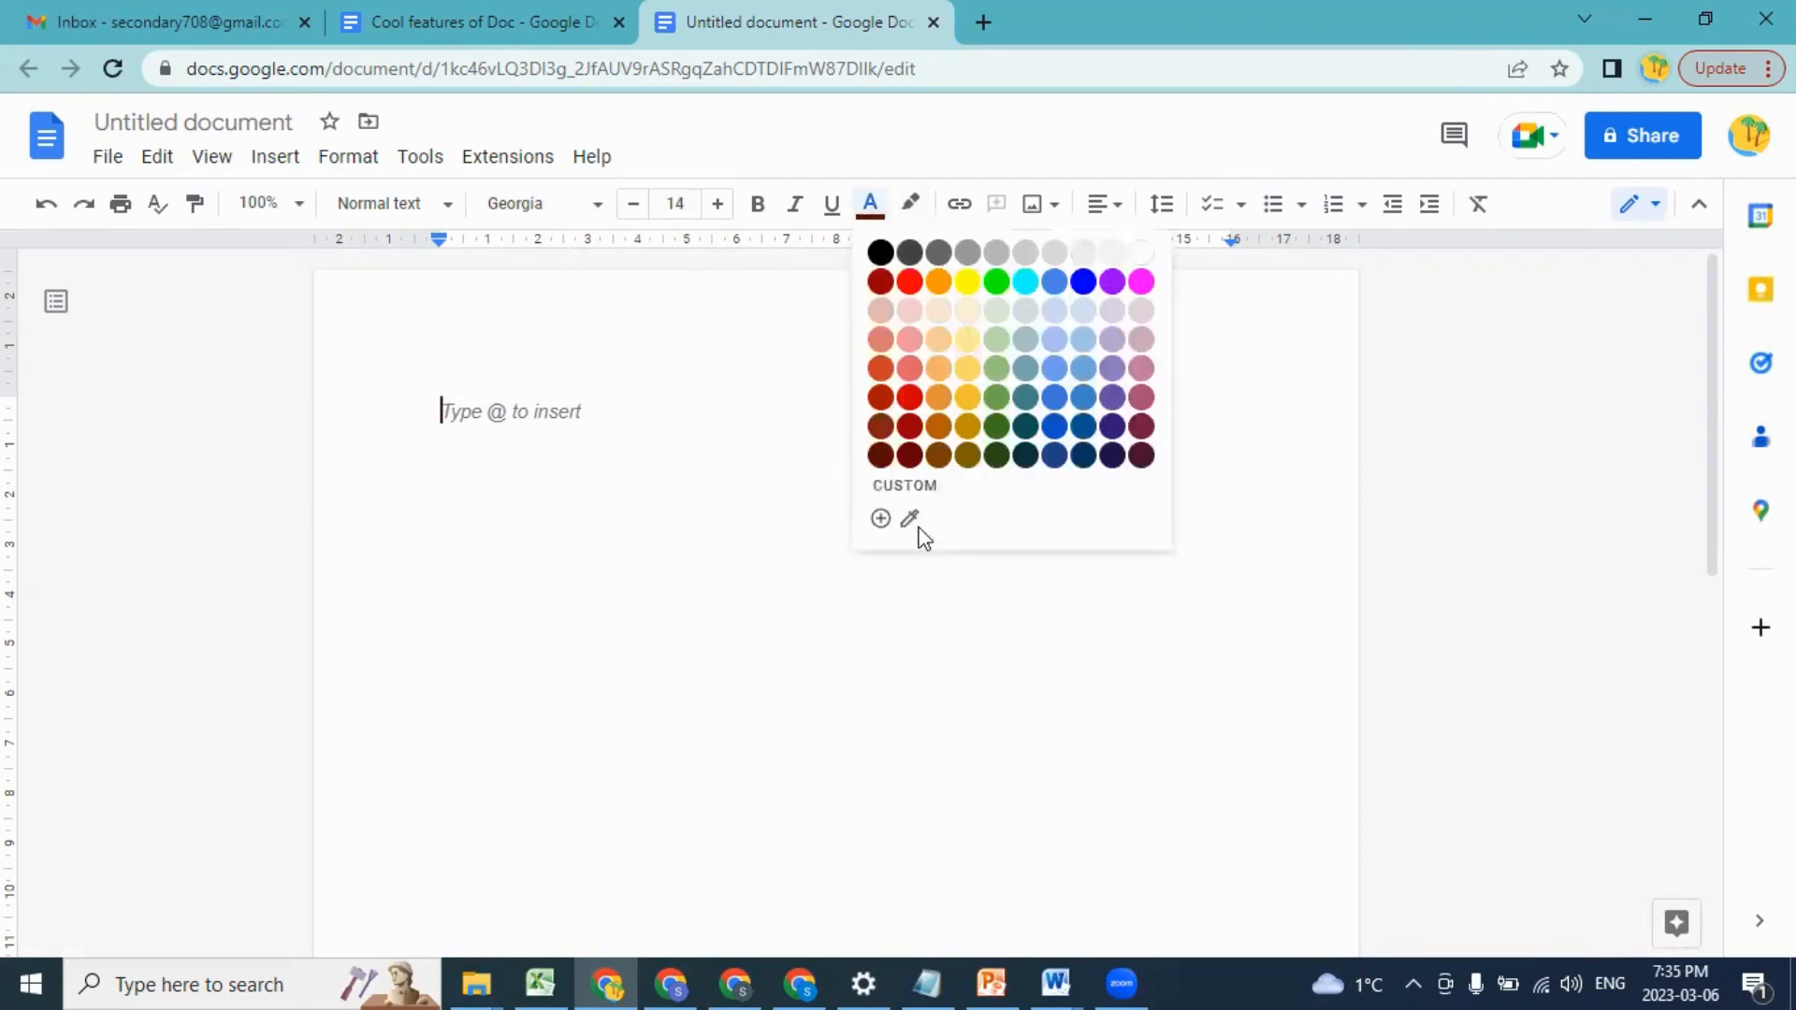
{"action": "left_click", "coordinate": [481, 404]}
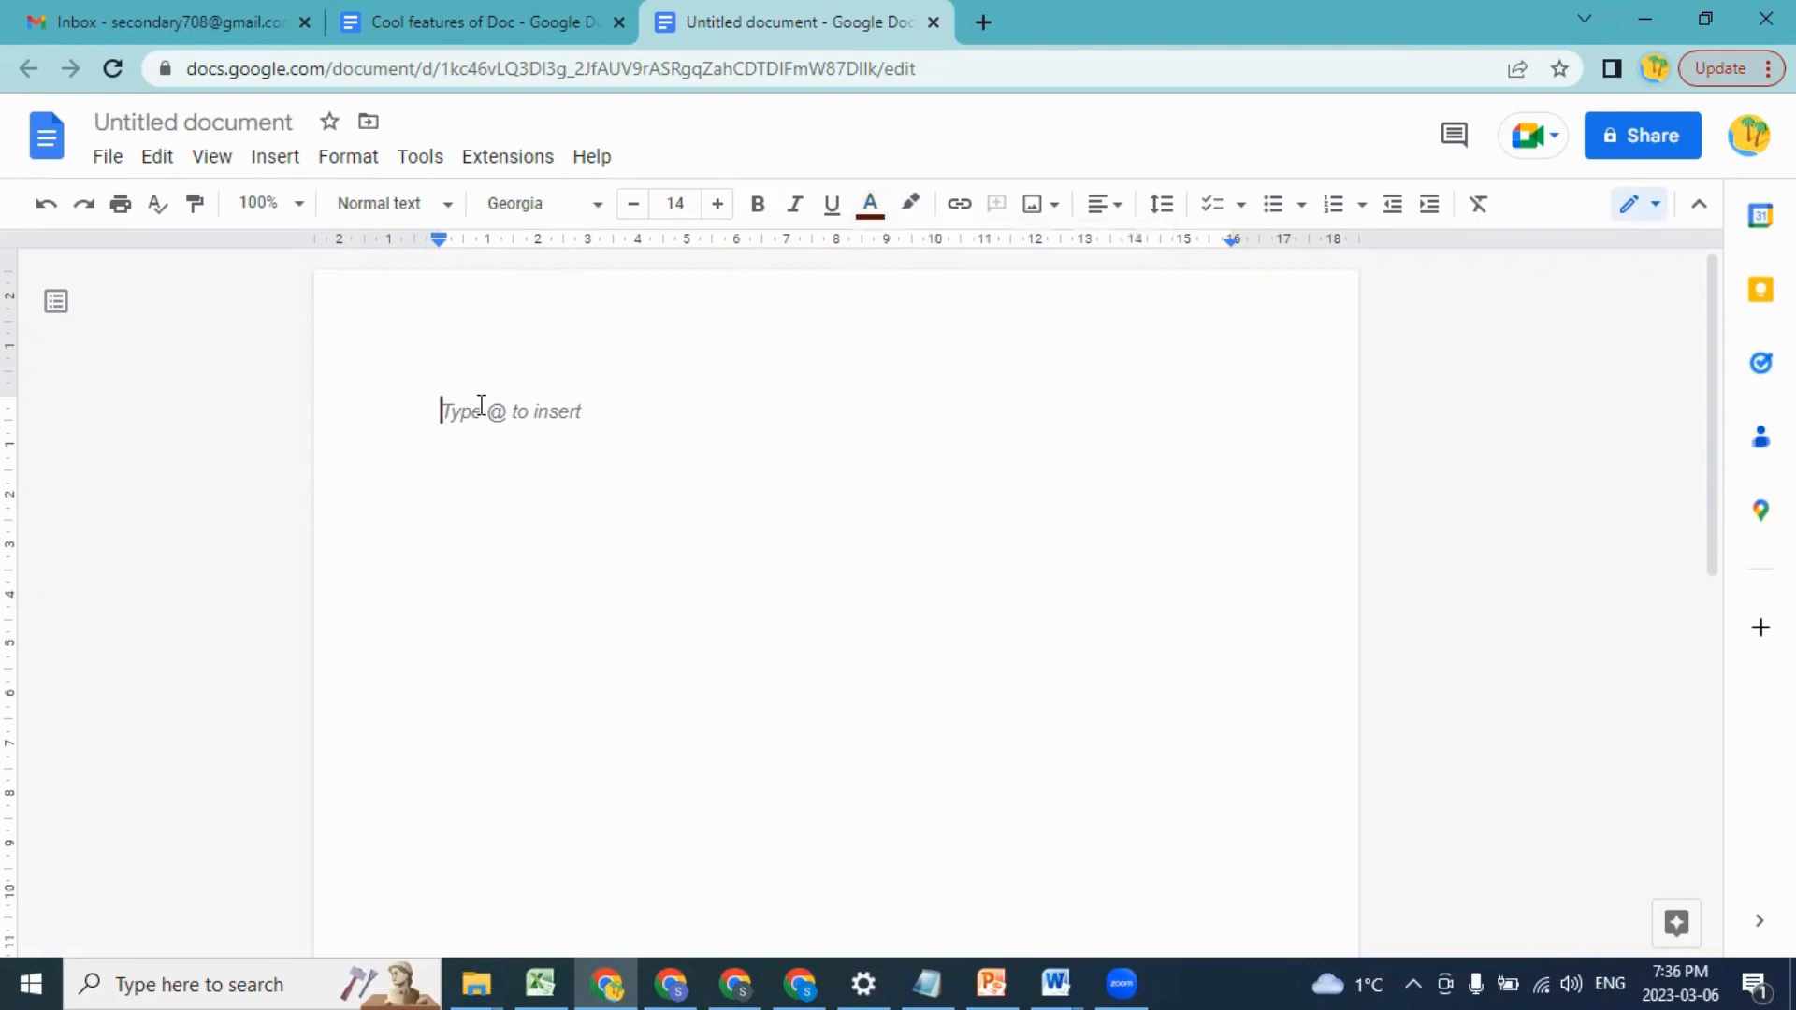
{"action": "type", "text": "MICROSOFT WORD"}
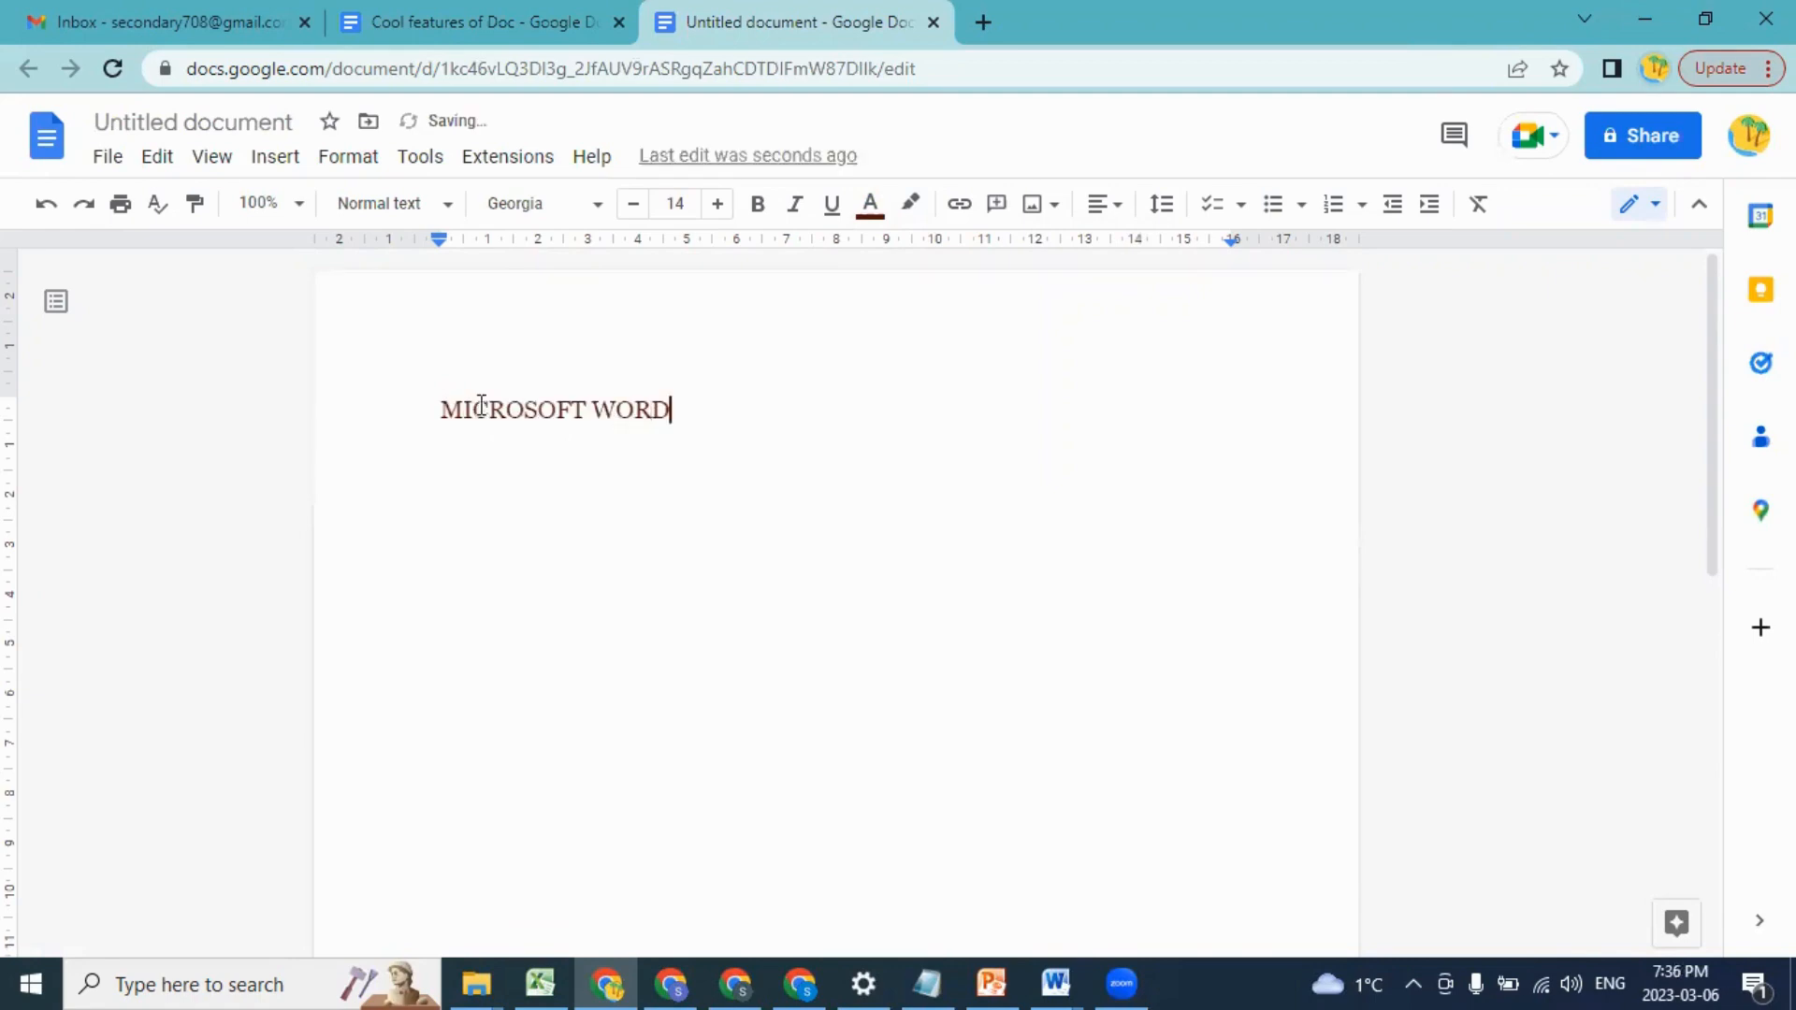
{"action": "key", "text": "Return"}
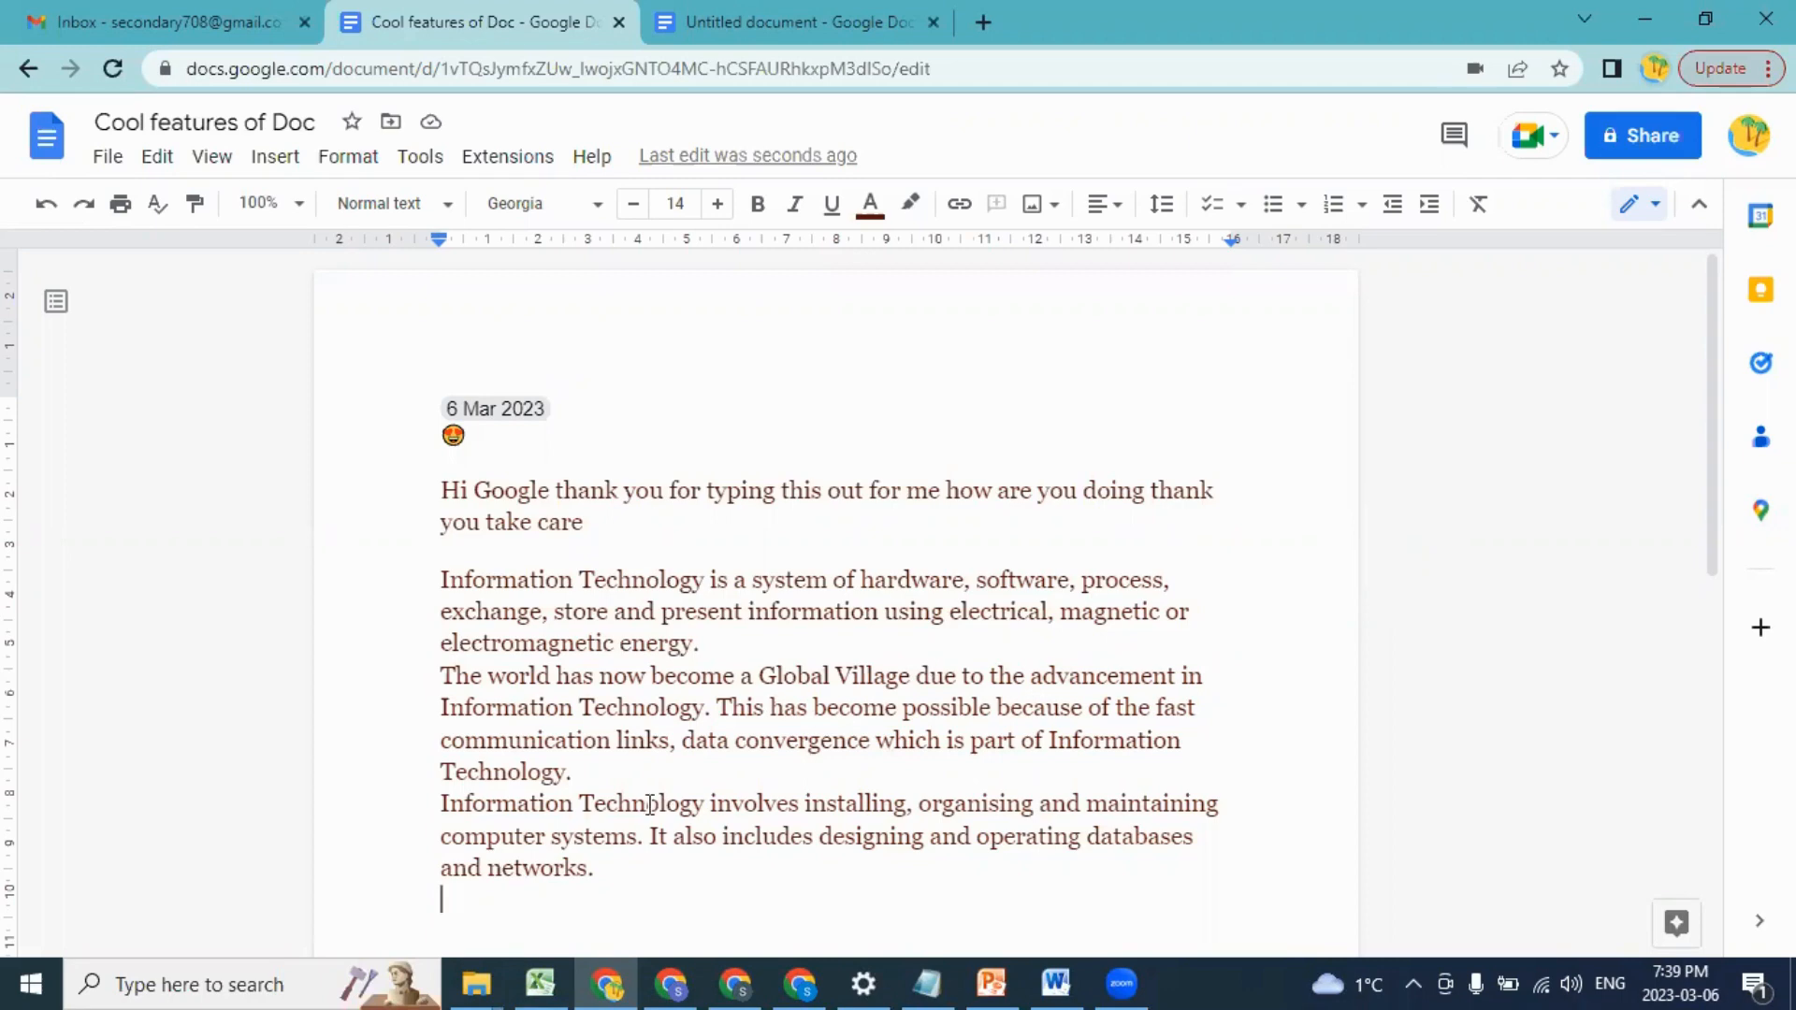
Step: Prepare an email of the "Cool features of Doc" file with the recipient's e-mail address and the message "Hi! plz check this file"
{"action": "left_click", "coordinate": [623, 873]}
{"action": "left_click", "coordinate": [108, 158]}
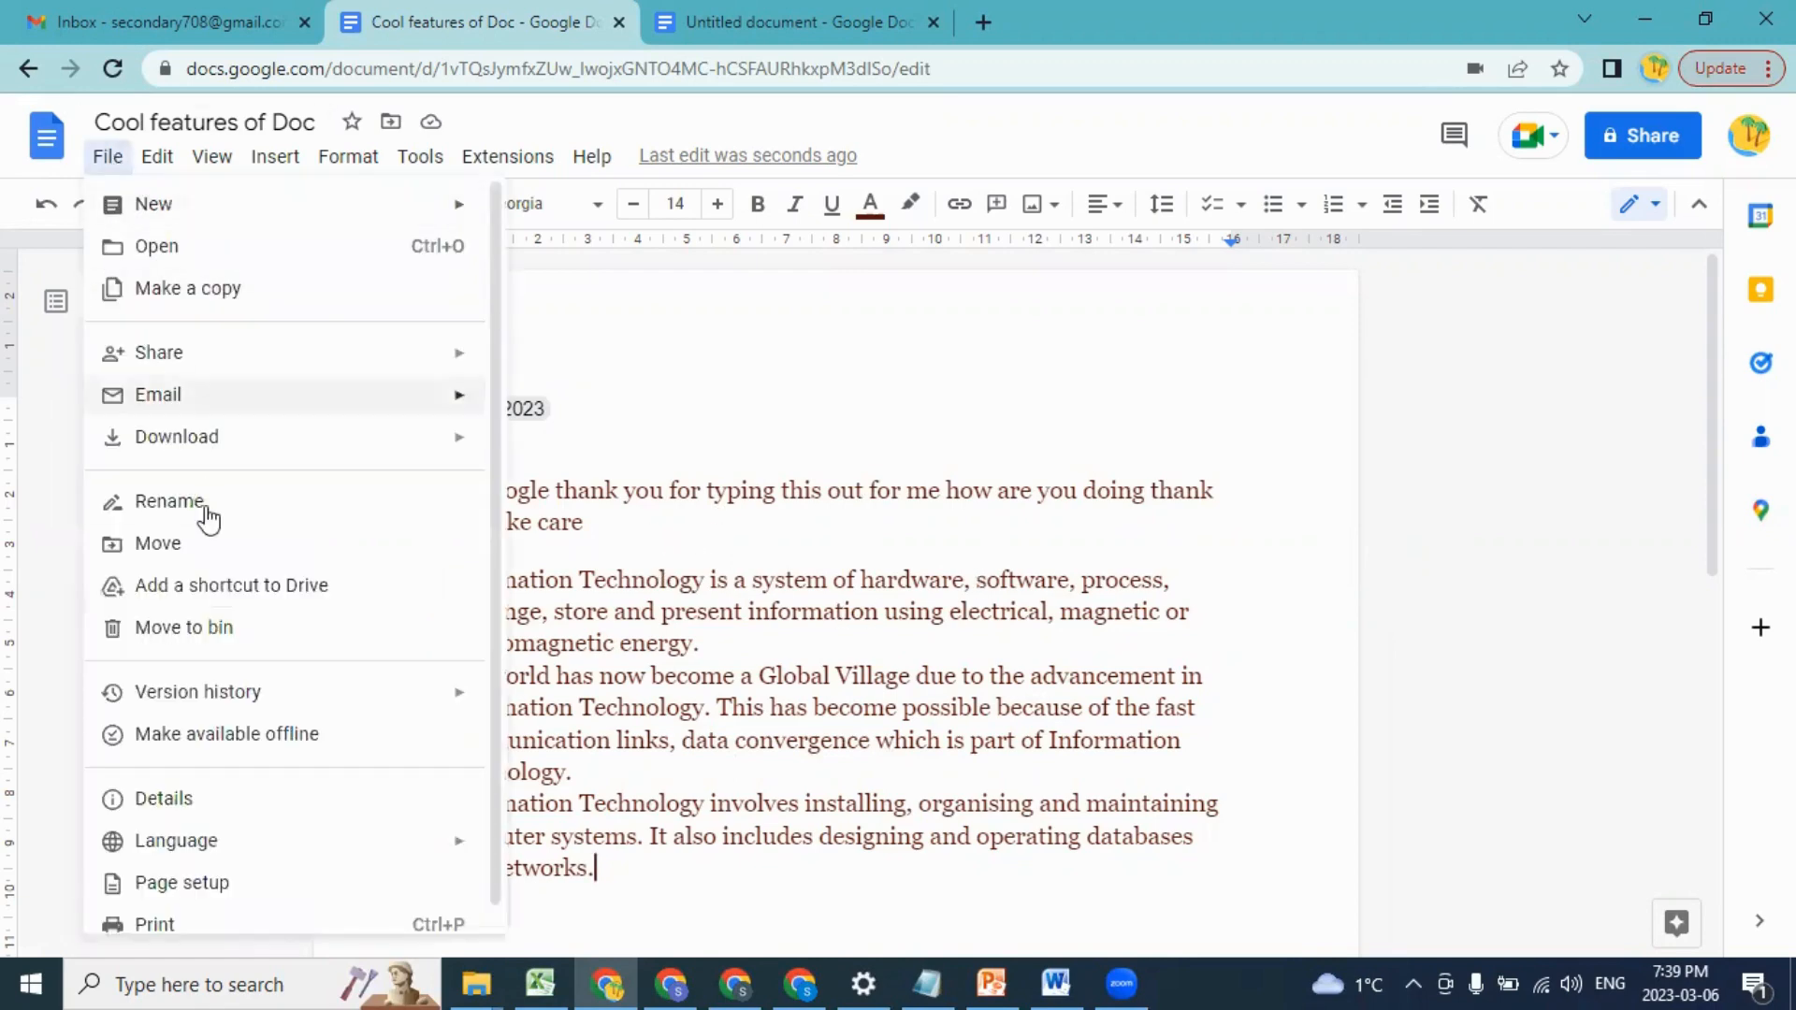
{"action": "mouse_move", "coordinate": [300, 413]}
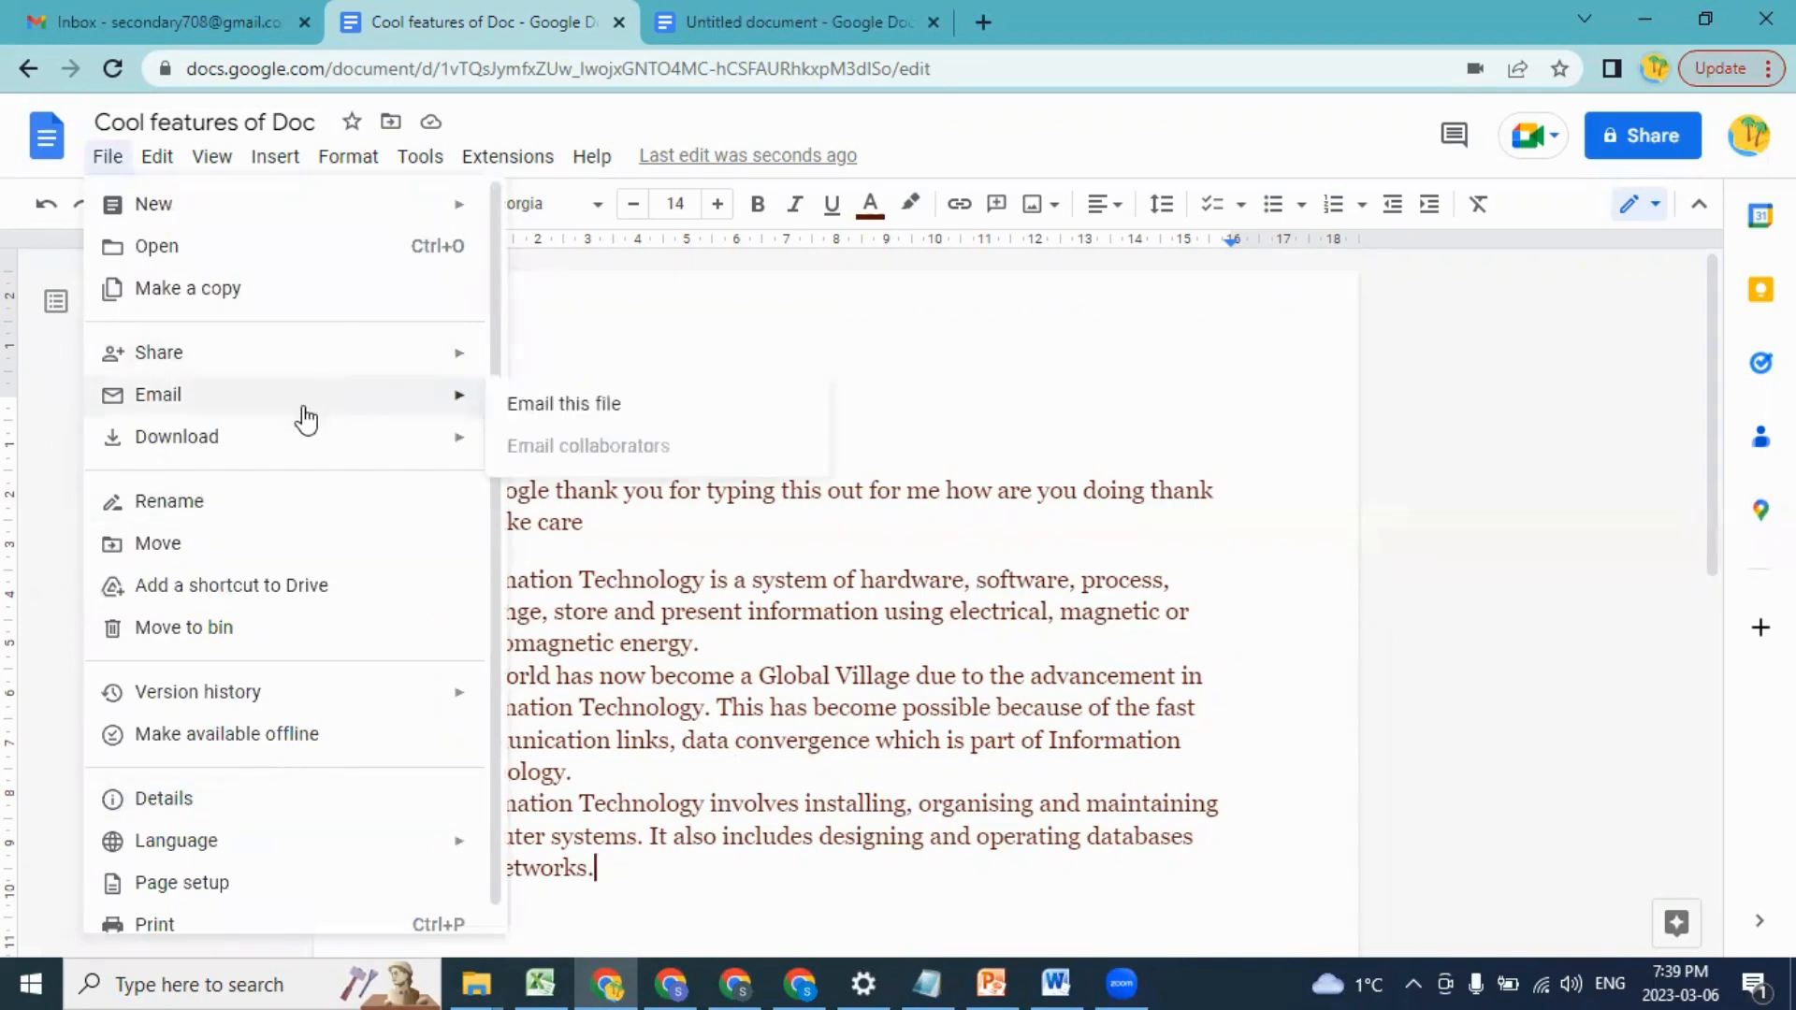
{"action": "left_click", "coordinate": [559, 411]}
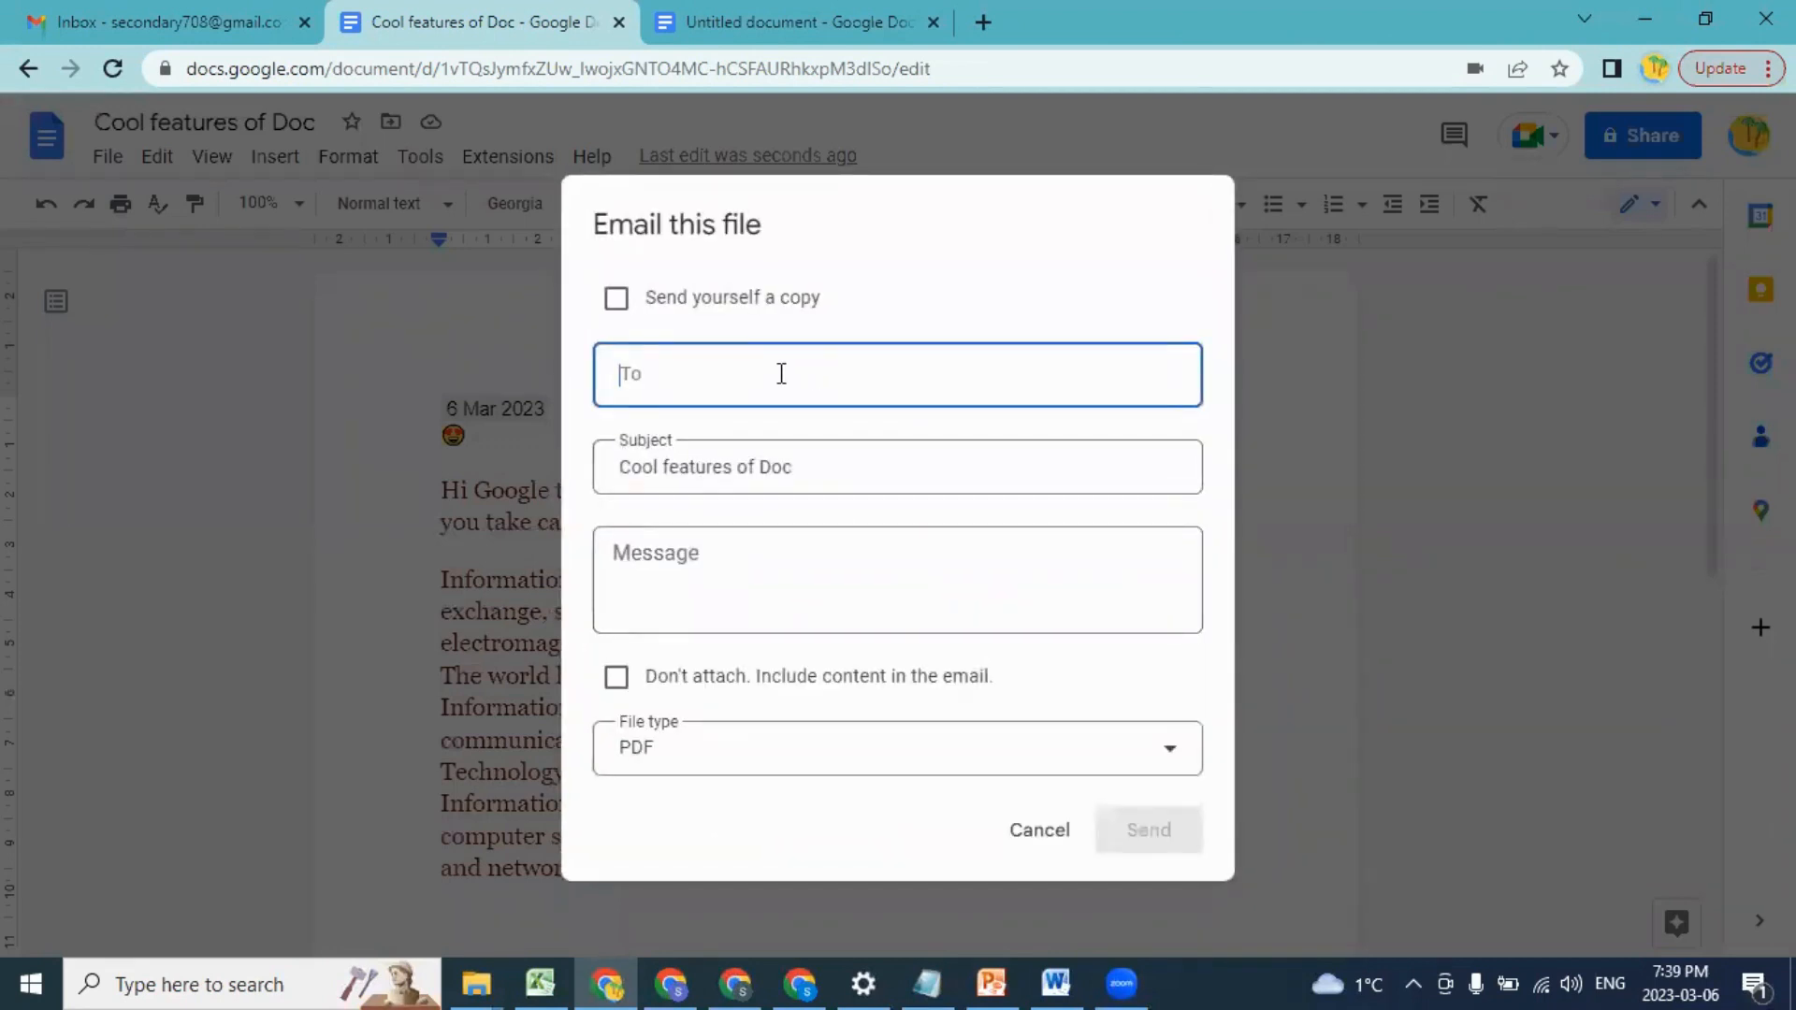
{"action": "left_click", "coordinate": [717, 471]}
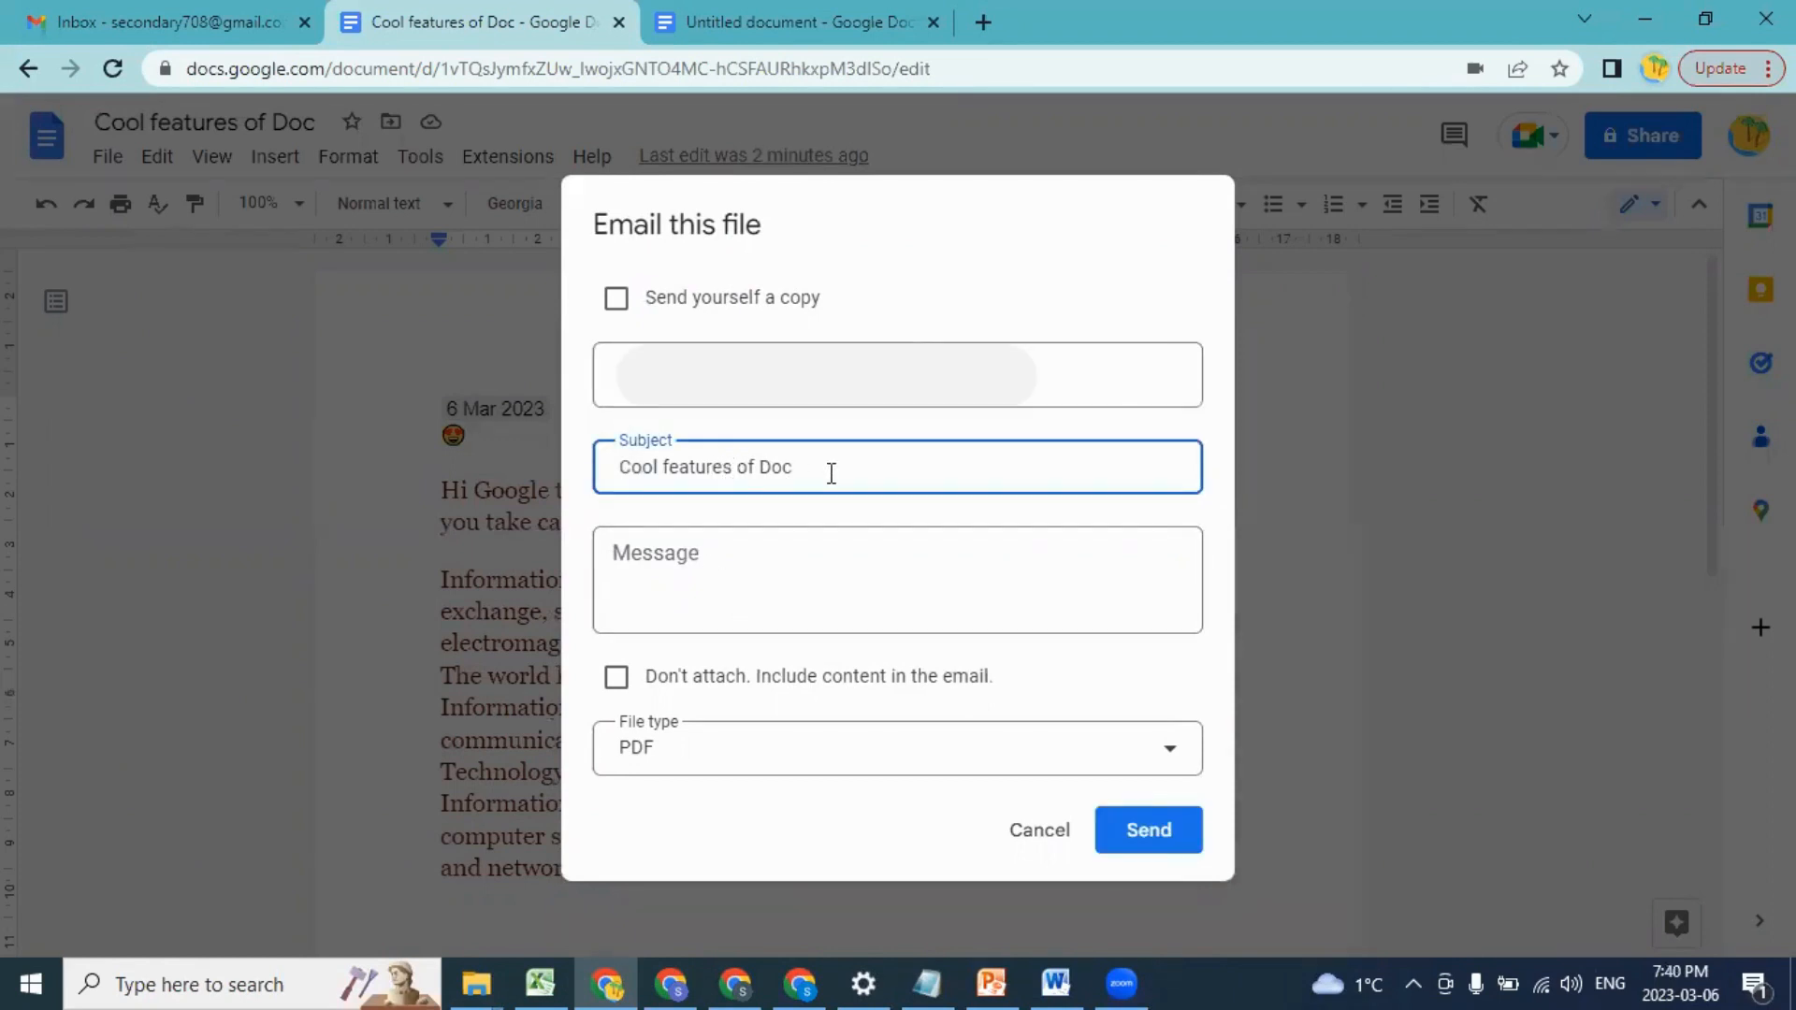
{"action": "left_click", "coordinate": [676, 565]}
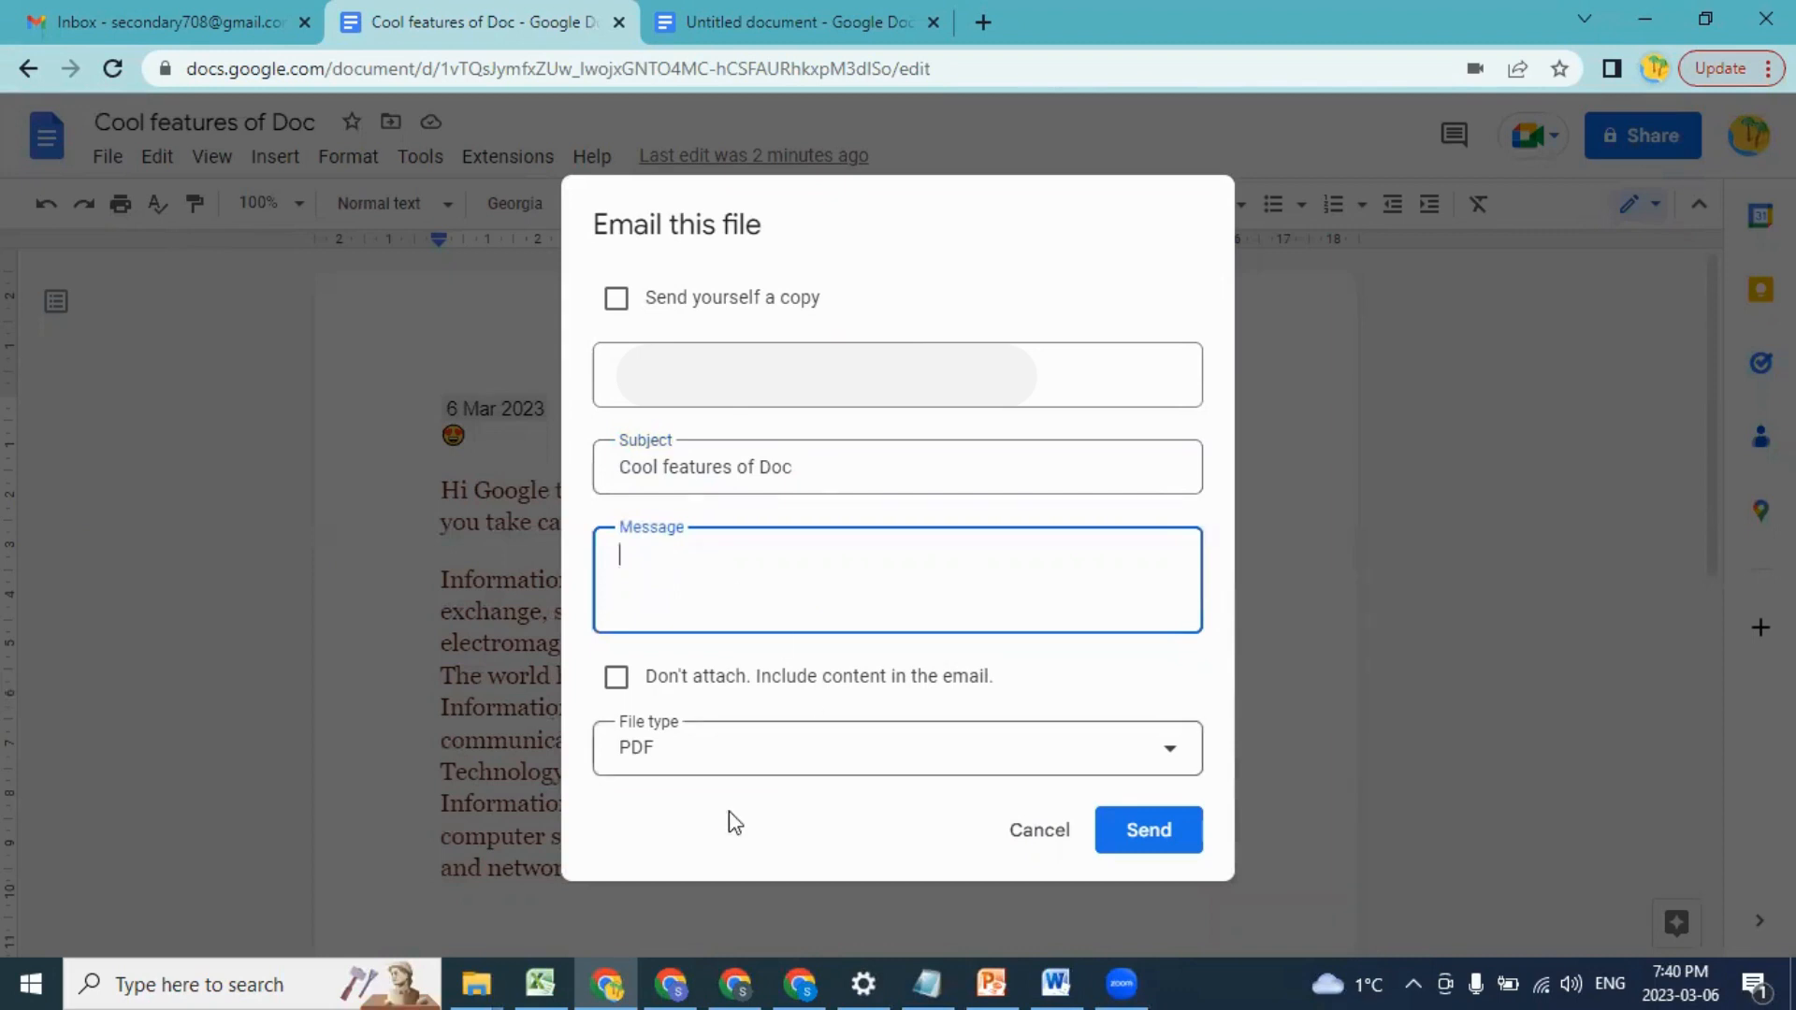
{"action": "type", "text": "Hi! plz check this file"}
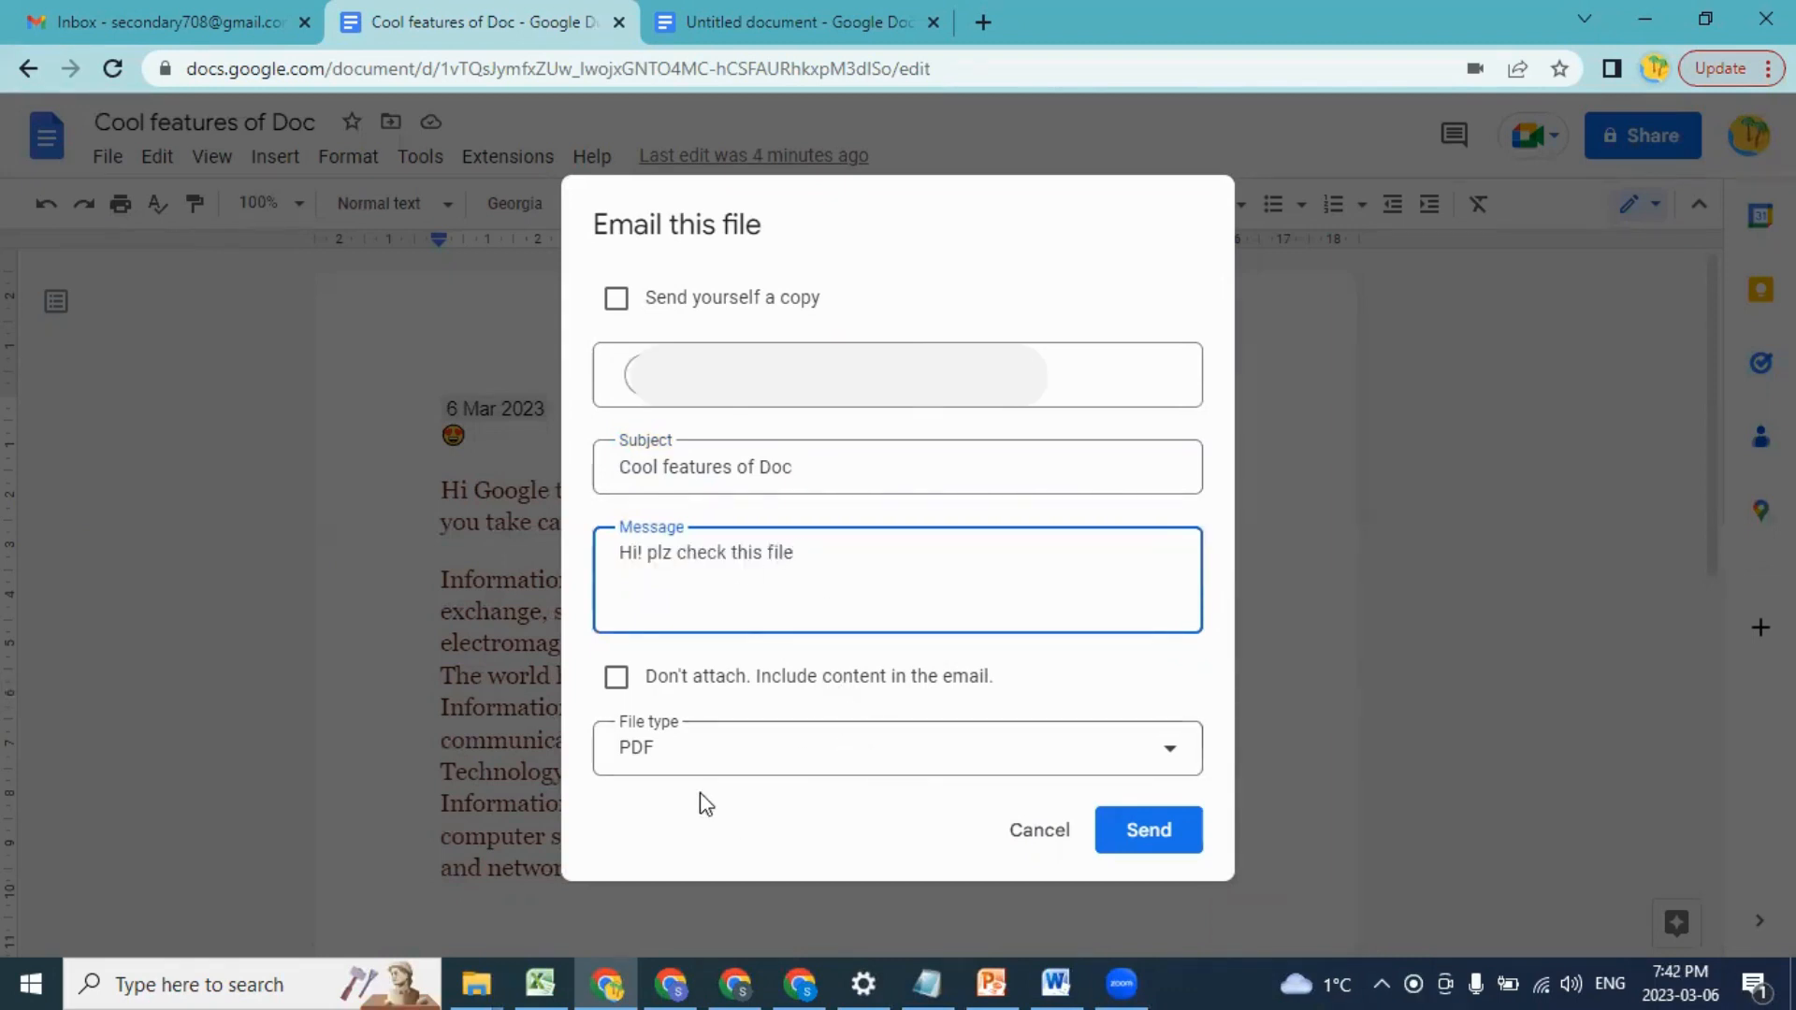
{"action": "left_click", "coordinate": [800, 745]}
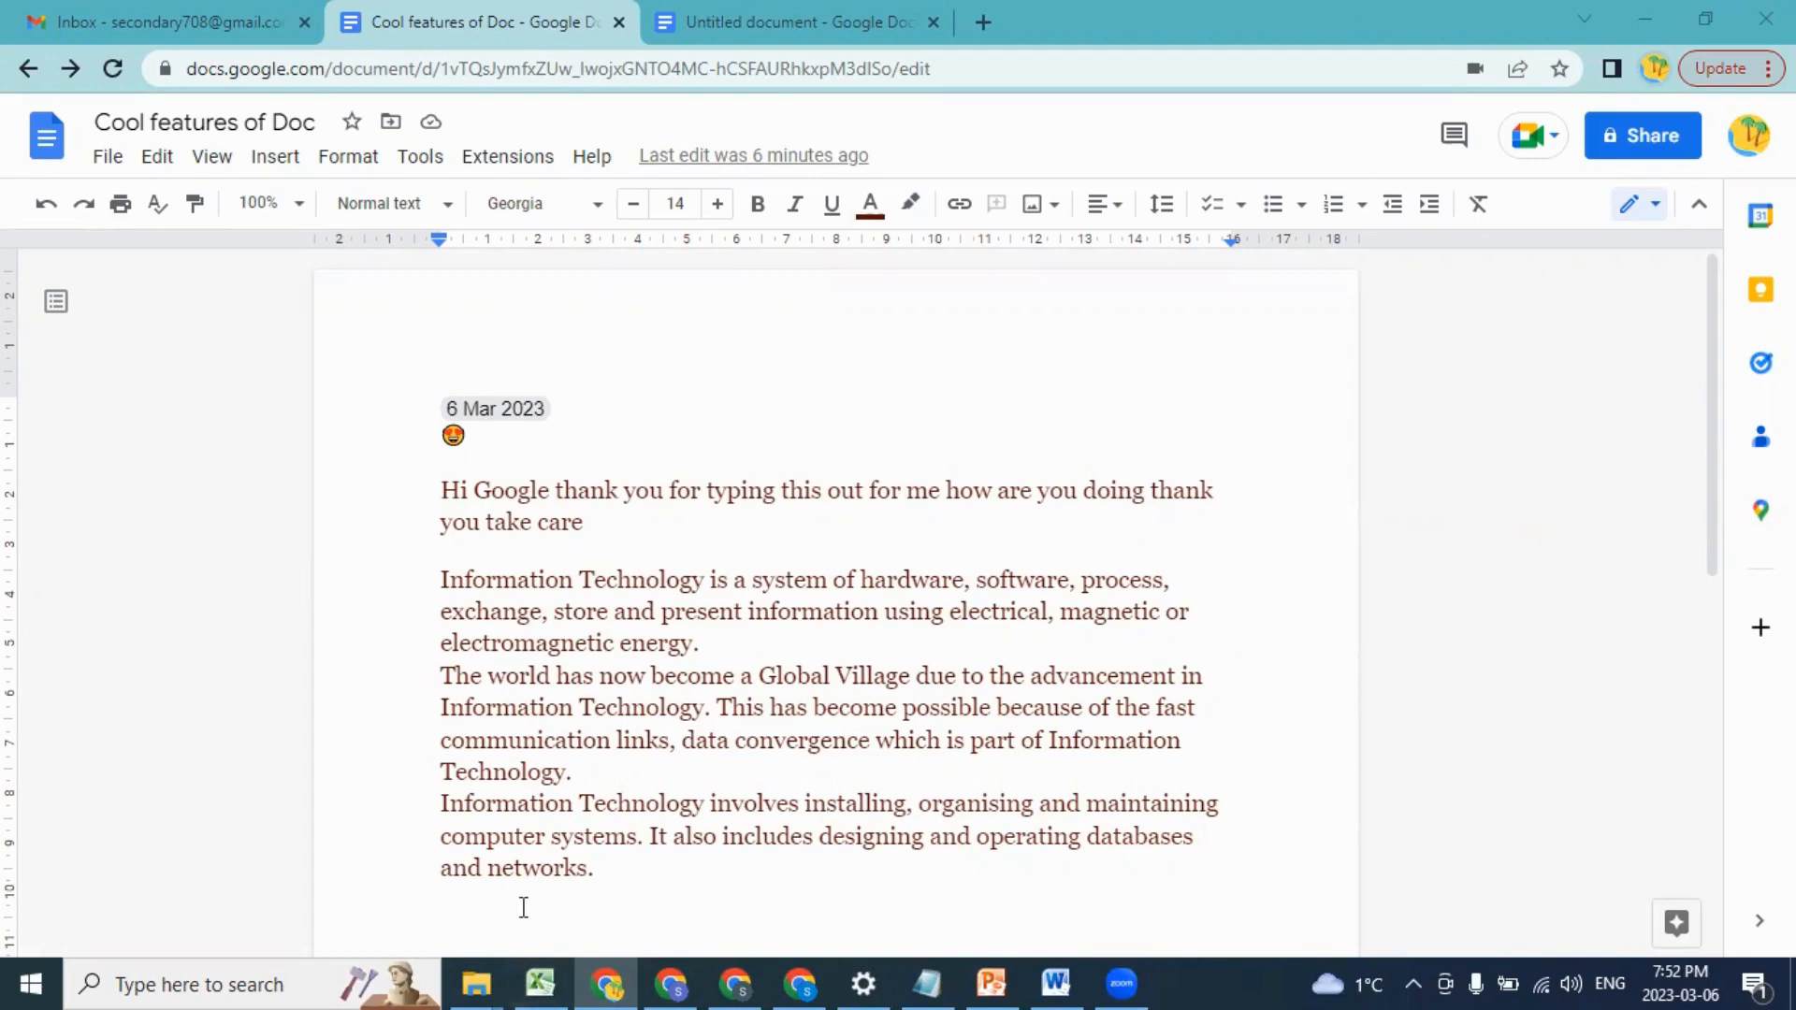
Step: Add an automatic substitution in the preferences that replaces "AI" with "Artificial Intelligence"
{"action": "left_click", "coordinate": [418, 159]}
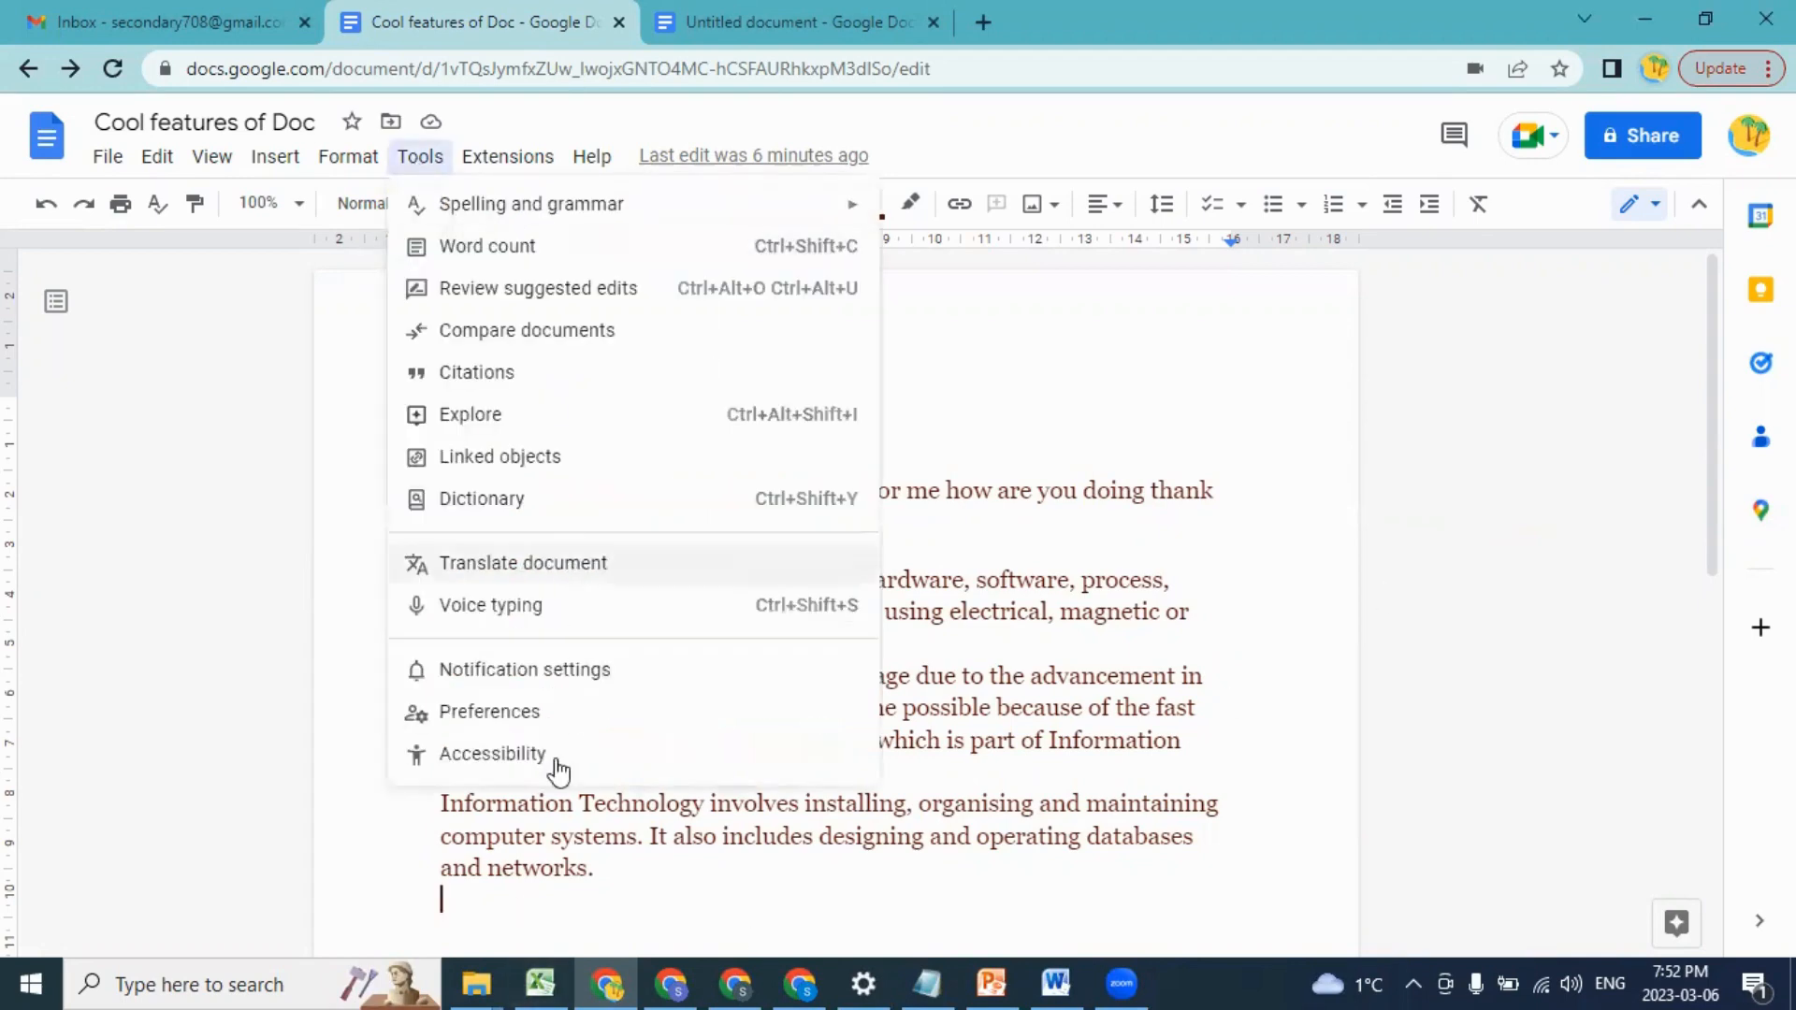
{"action": "left_click", "coordinate": [513, 716]}
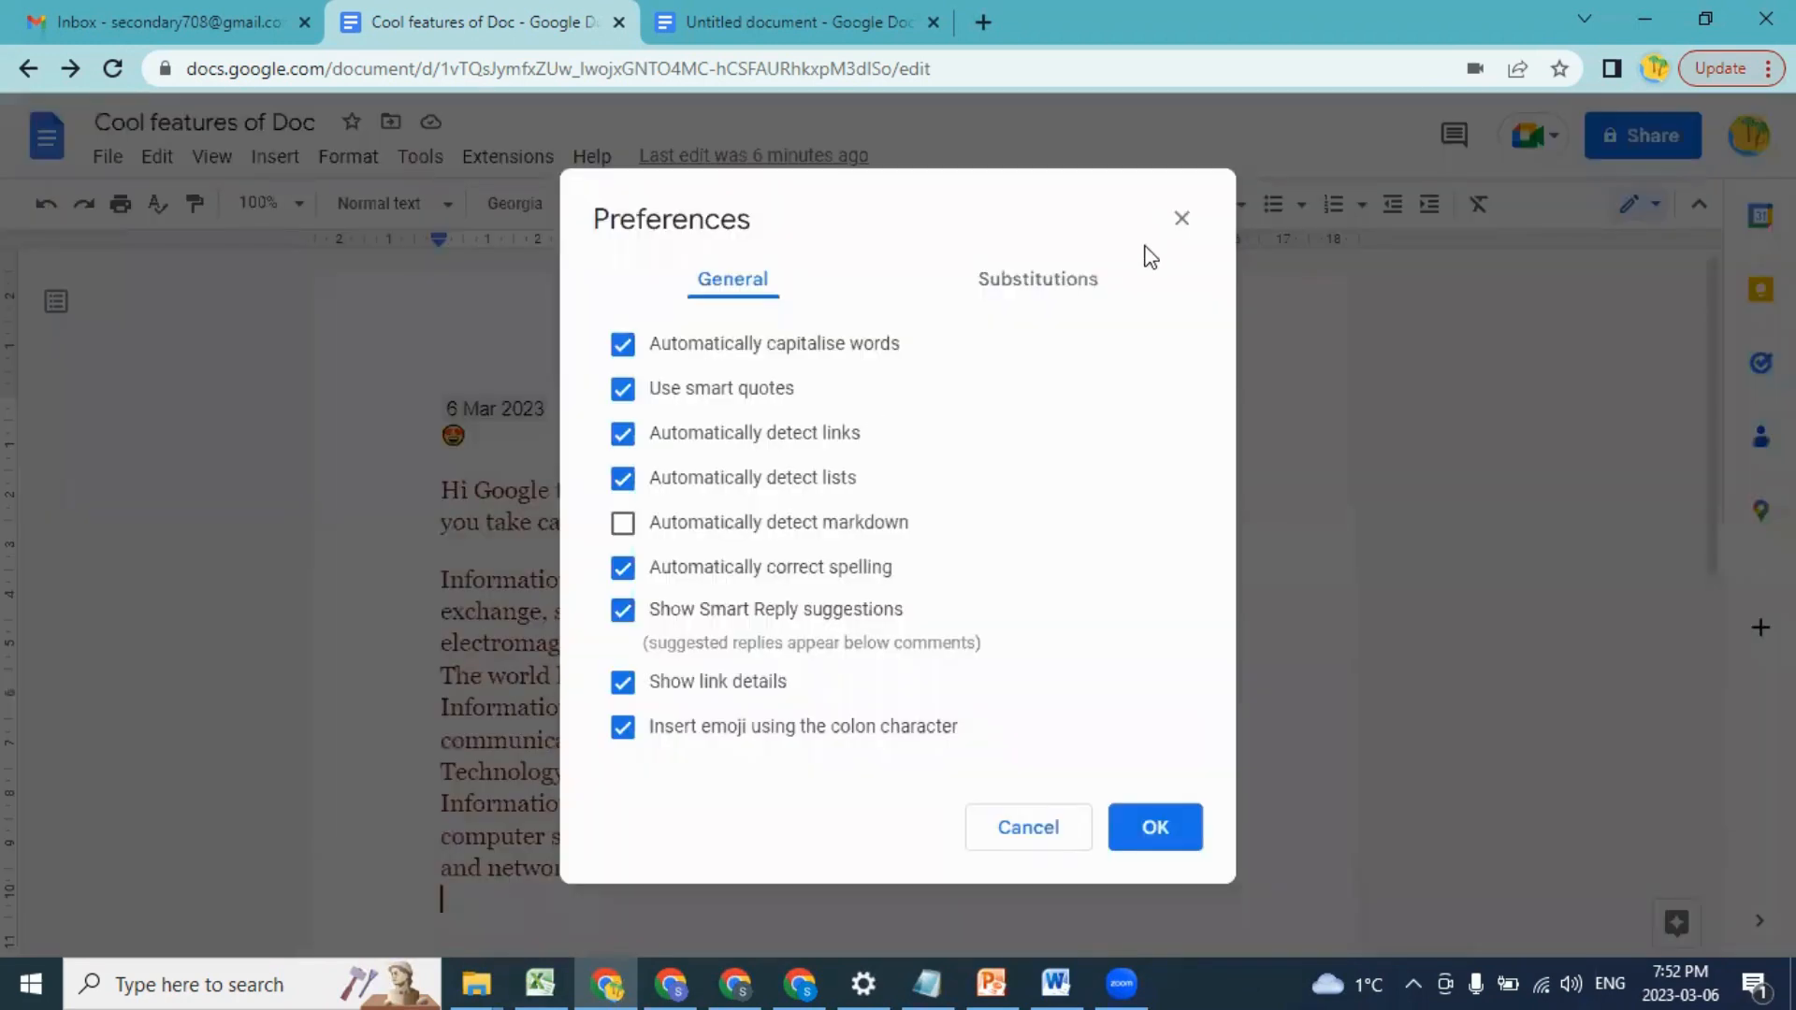
{"action": "left_click", "coordinate": [1069, 284]}
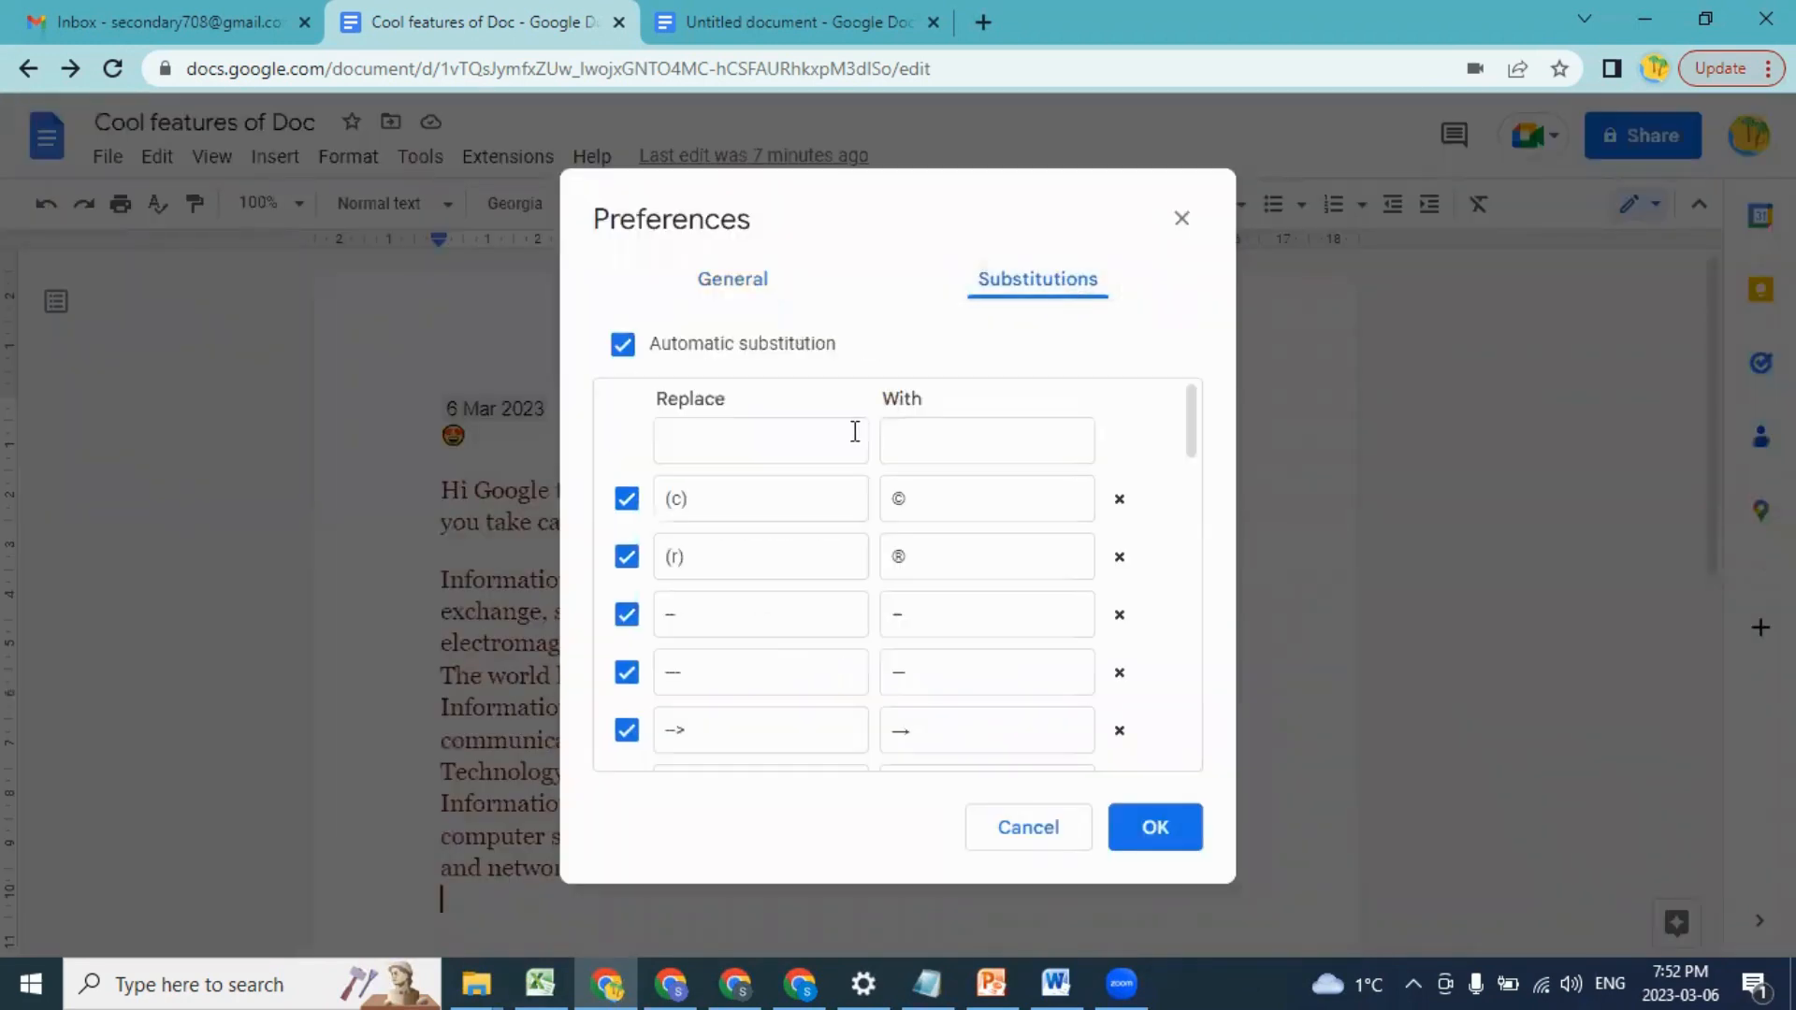
{"action": "left_click", "coordinate": [784, 443]}
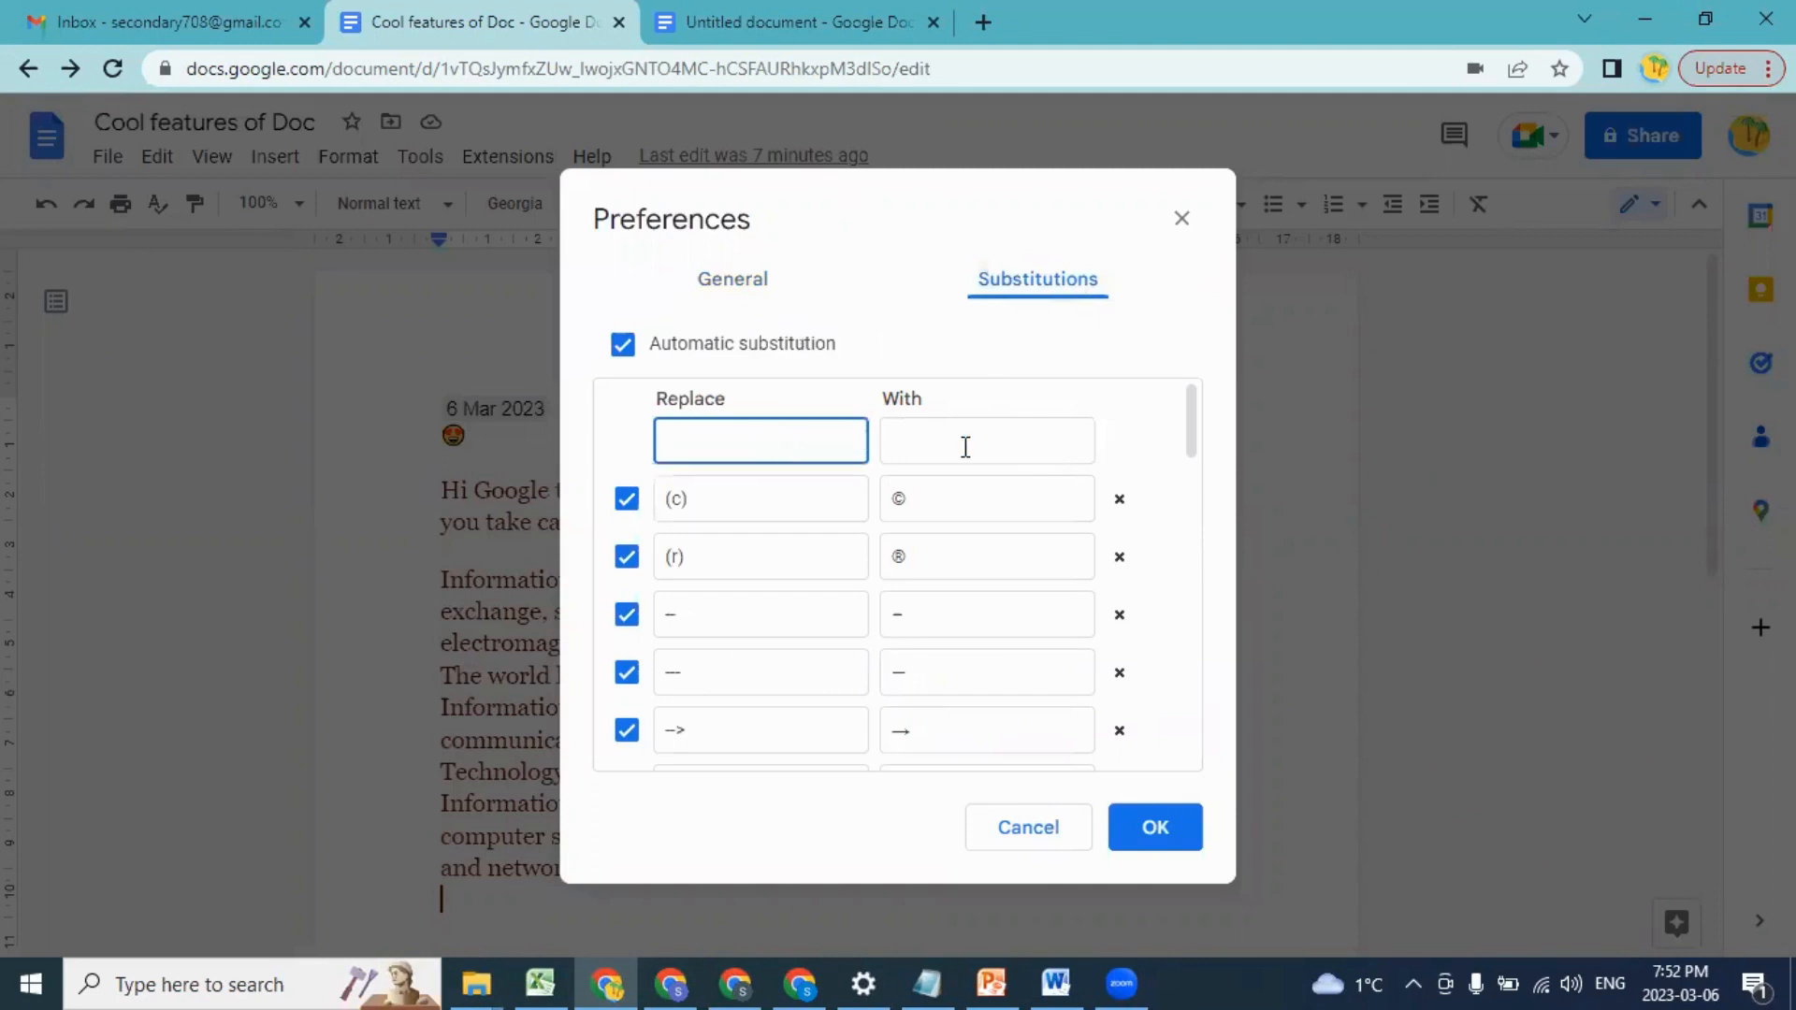
{"action": "left_click", "coordinate": [962, 445]}
{"action": "left_click", "coordinate": [708, 444]}
{"action": "type", "text": "Al"}
{"action": "left_click", "coordinate": [933, 442]}
{"action": "type", "text": "Ar"}
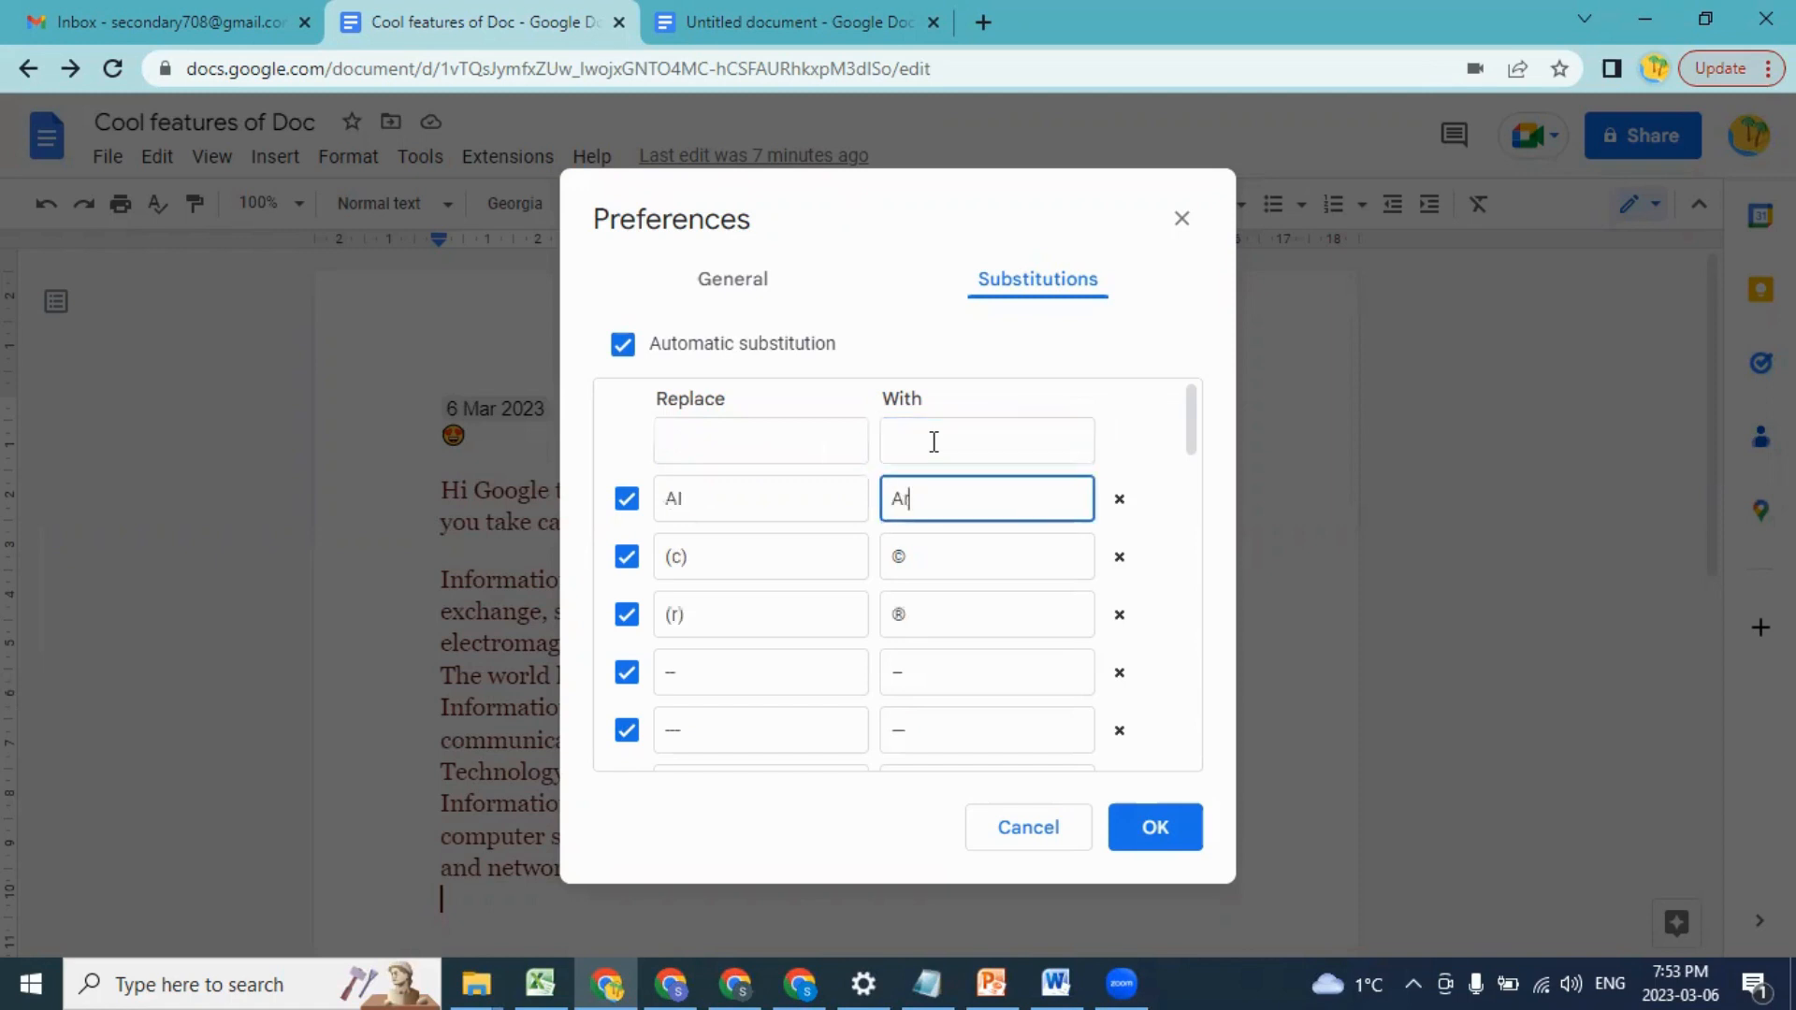
{"action": "type", "text": "tificial Intelligence"}
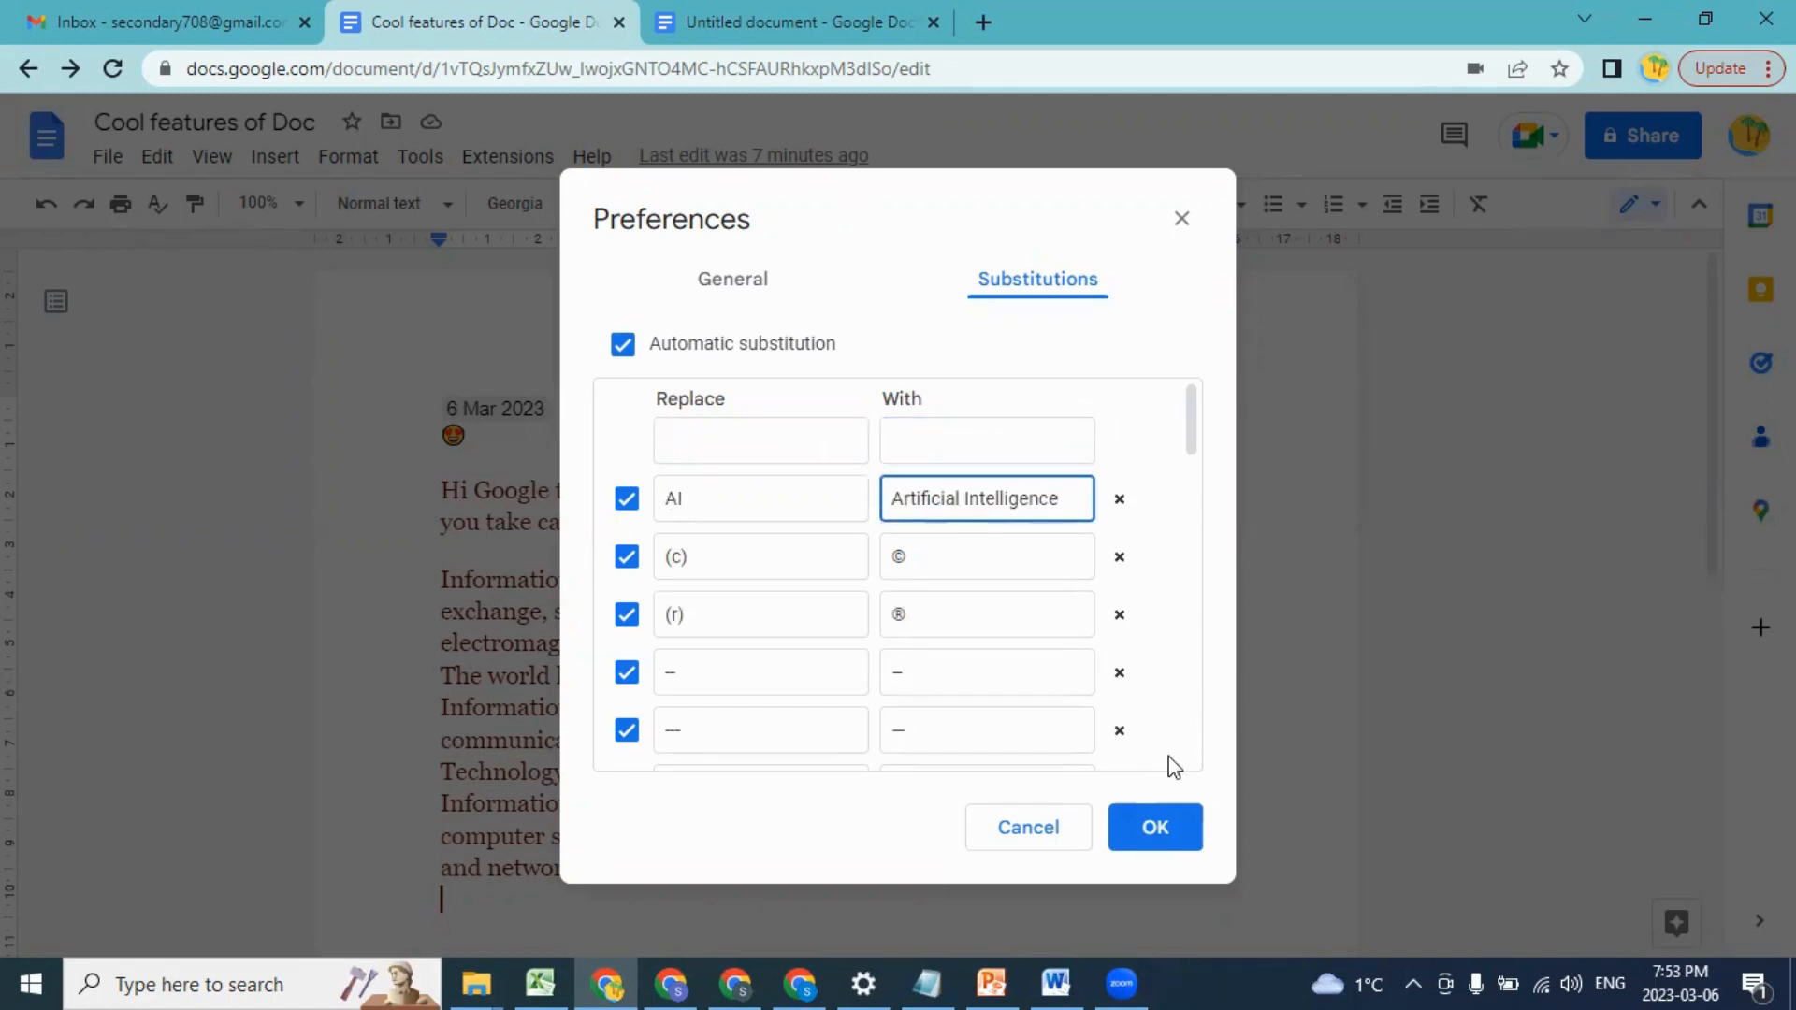
Step: Add a substitution that replaces "Web" with the copied YouTube channel link
{"action": "left_click", "coordinate": [739, 433]}
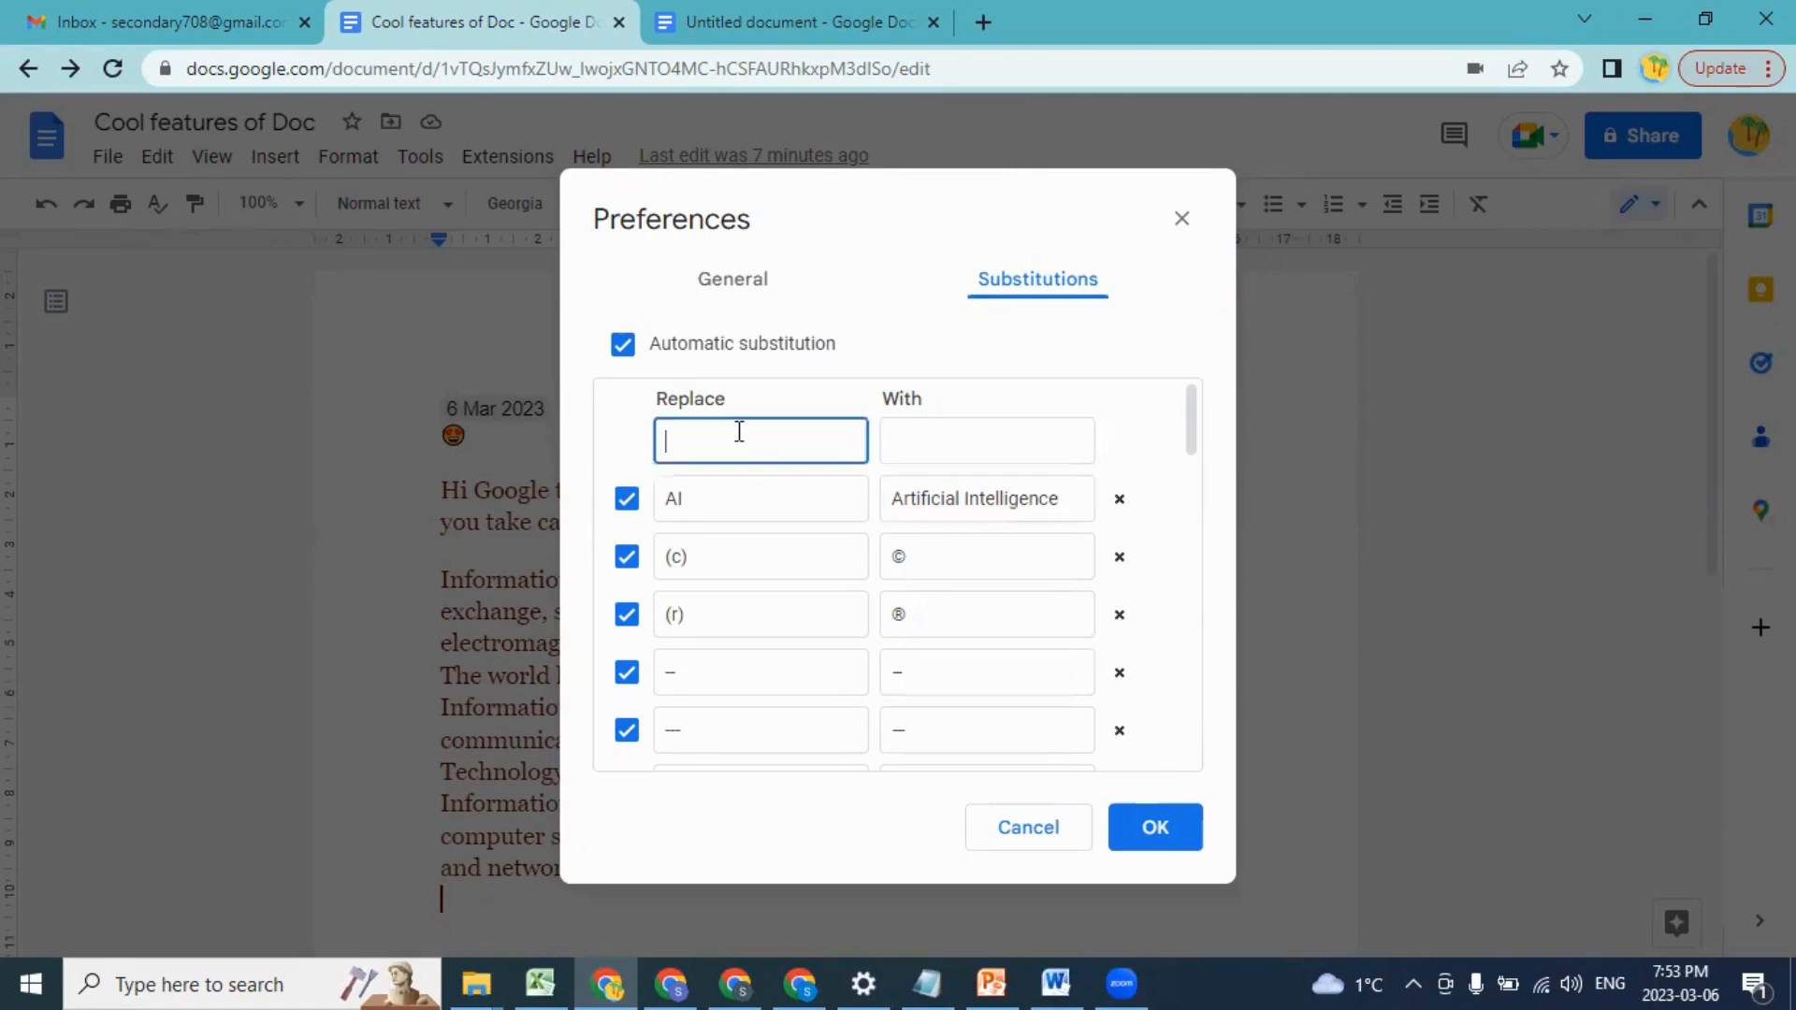
{"action": "type", "text": "Web"}
{"action": "left_click", "coordinate": [959, 439]}
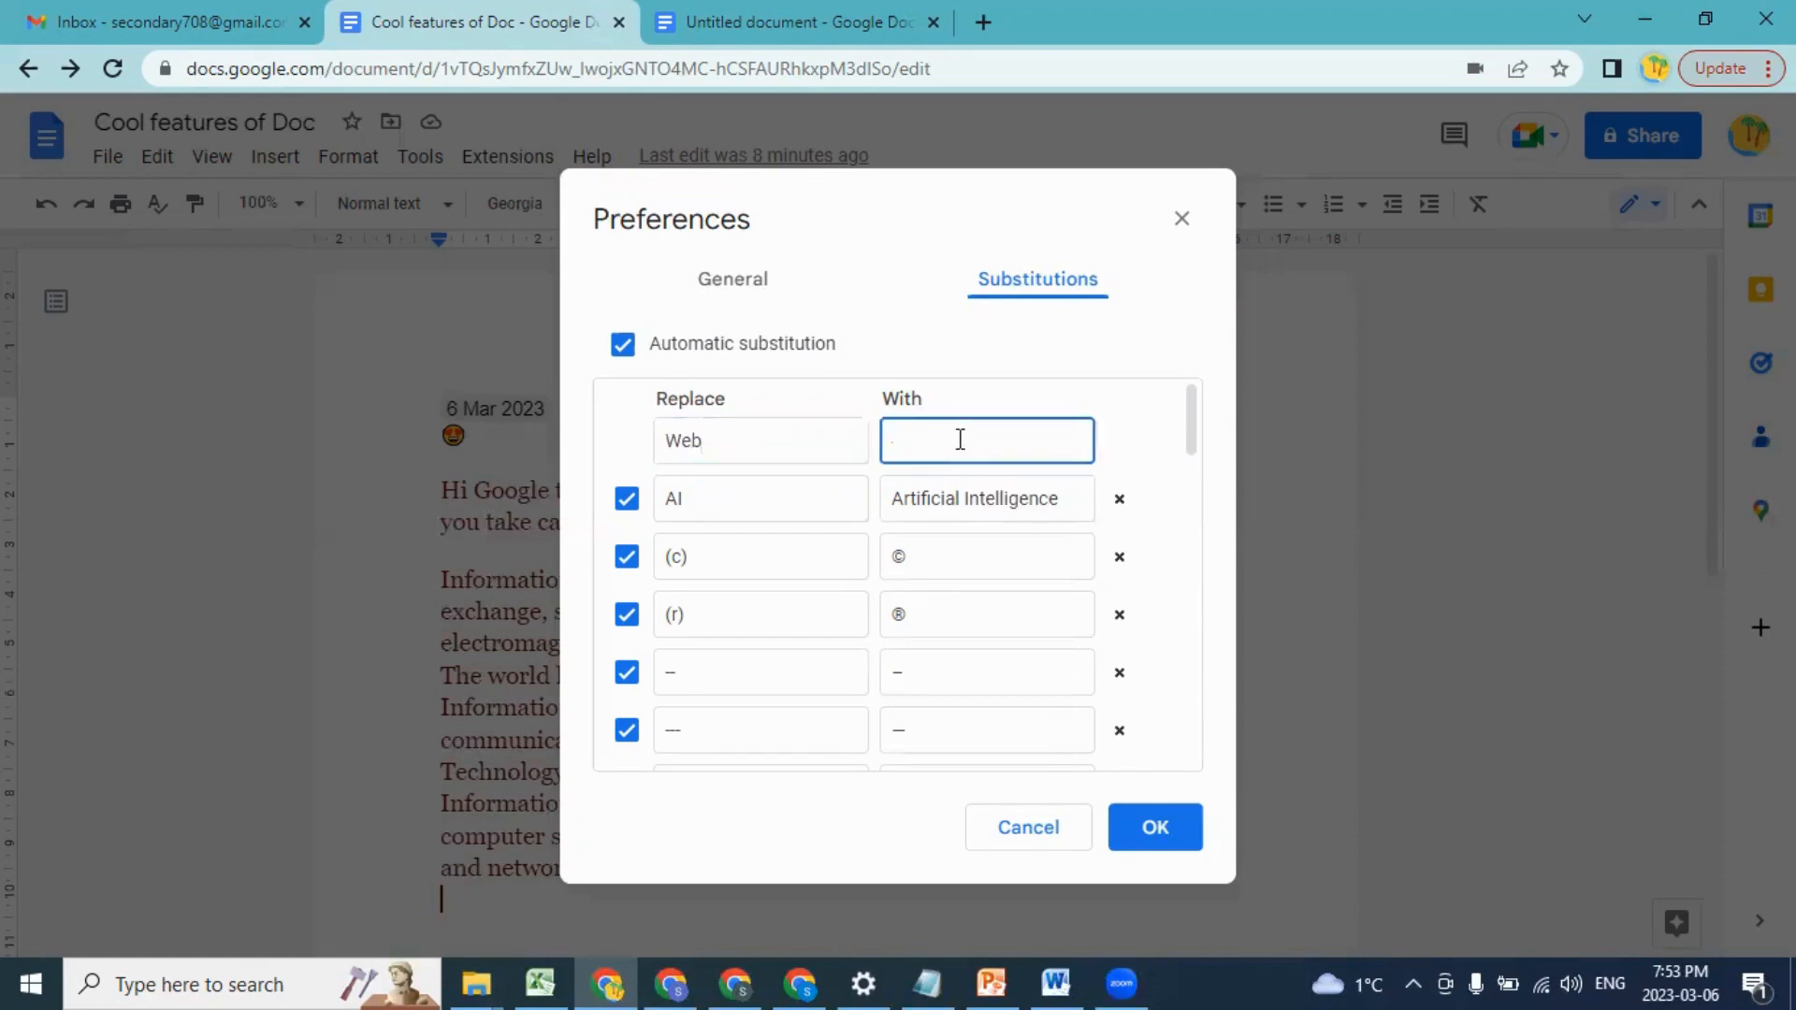
{"action": "key", "text": "ctrl+v"}
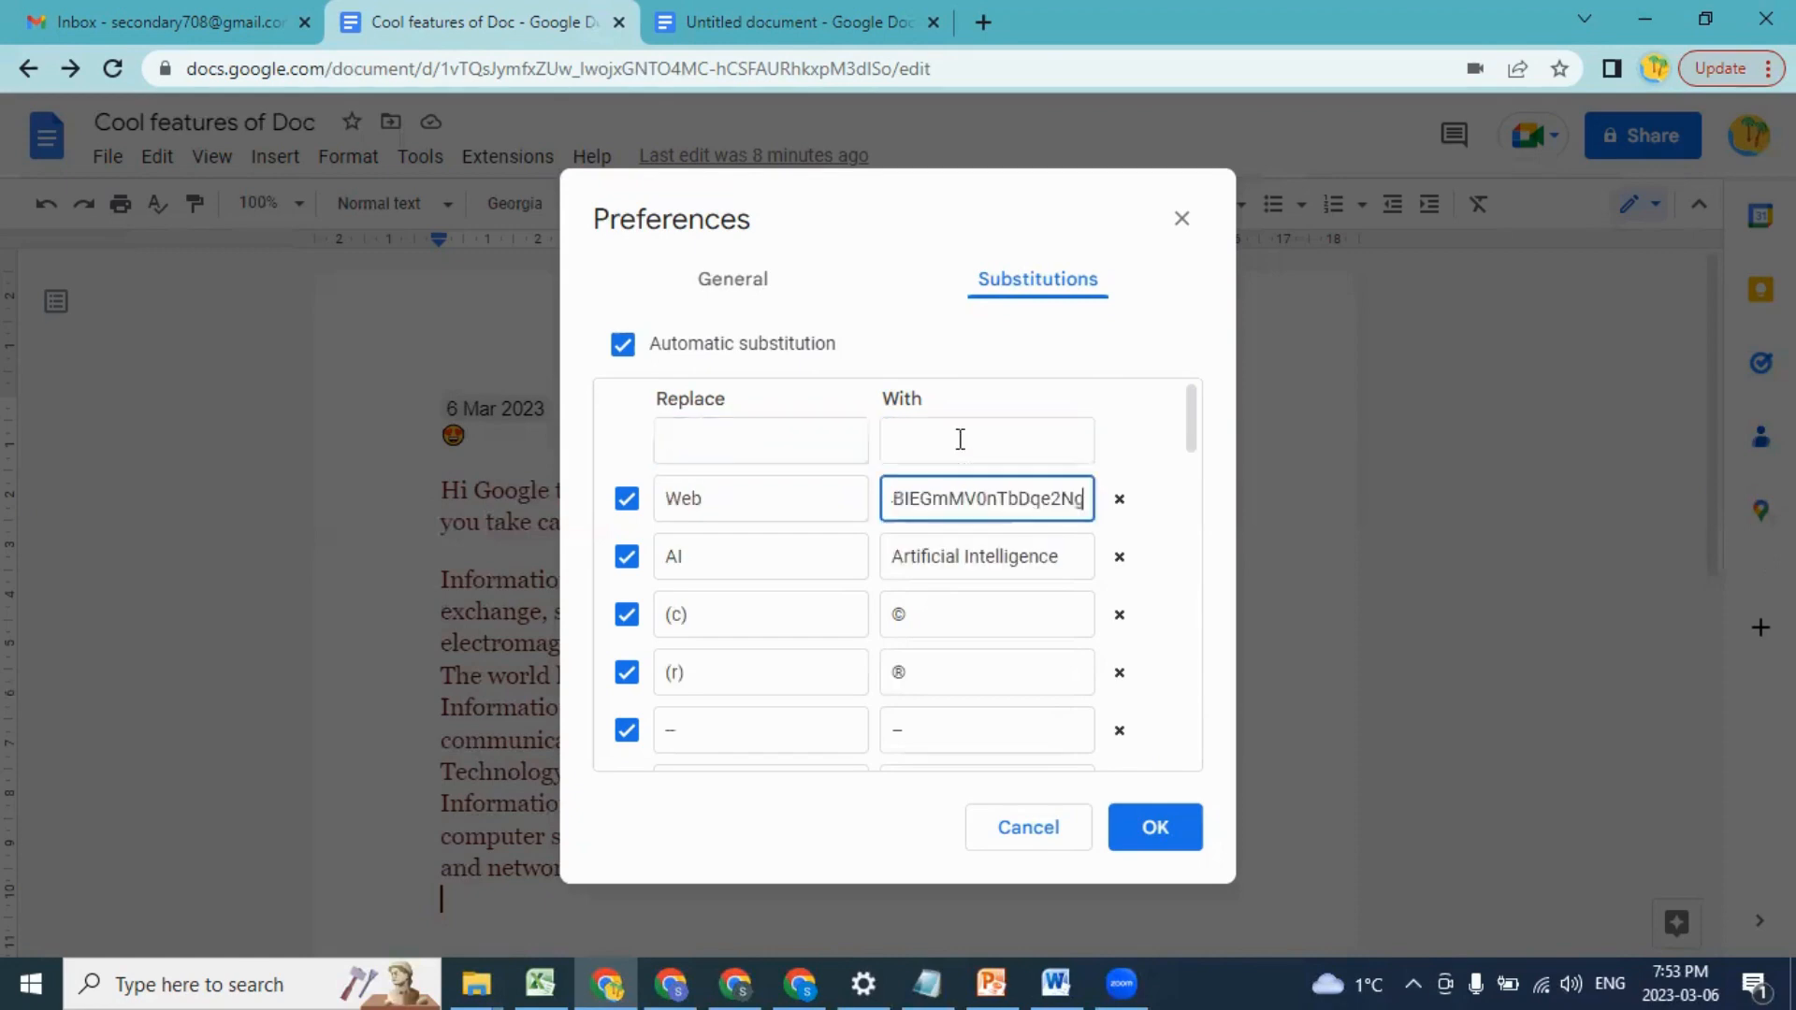
Step: Add a substitution that replaces "MS" with "Microsoft" and save the preferences
{"action": "left_click", "coordinate": [805, 442]}
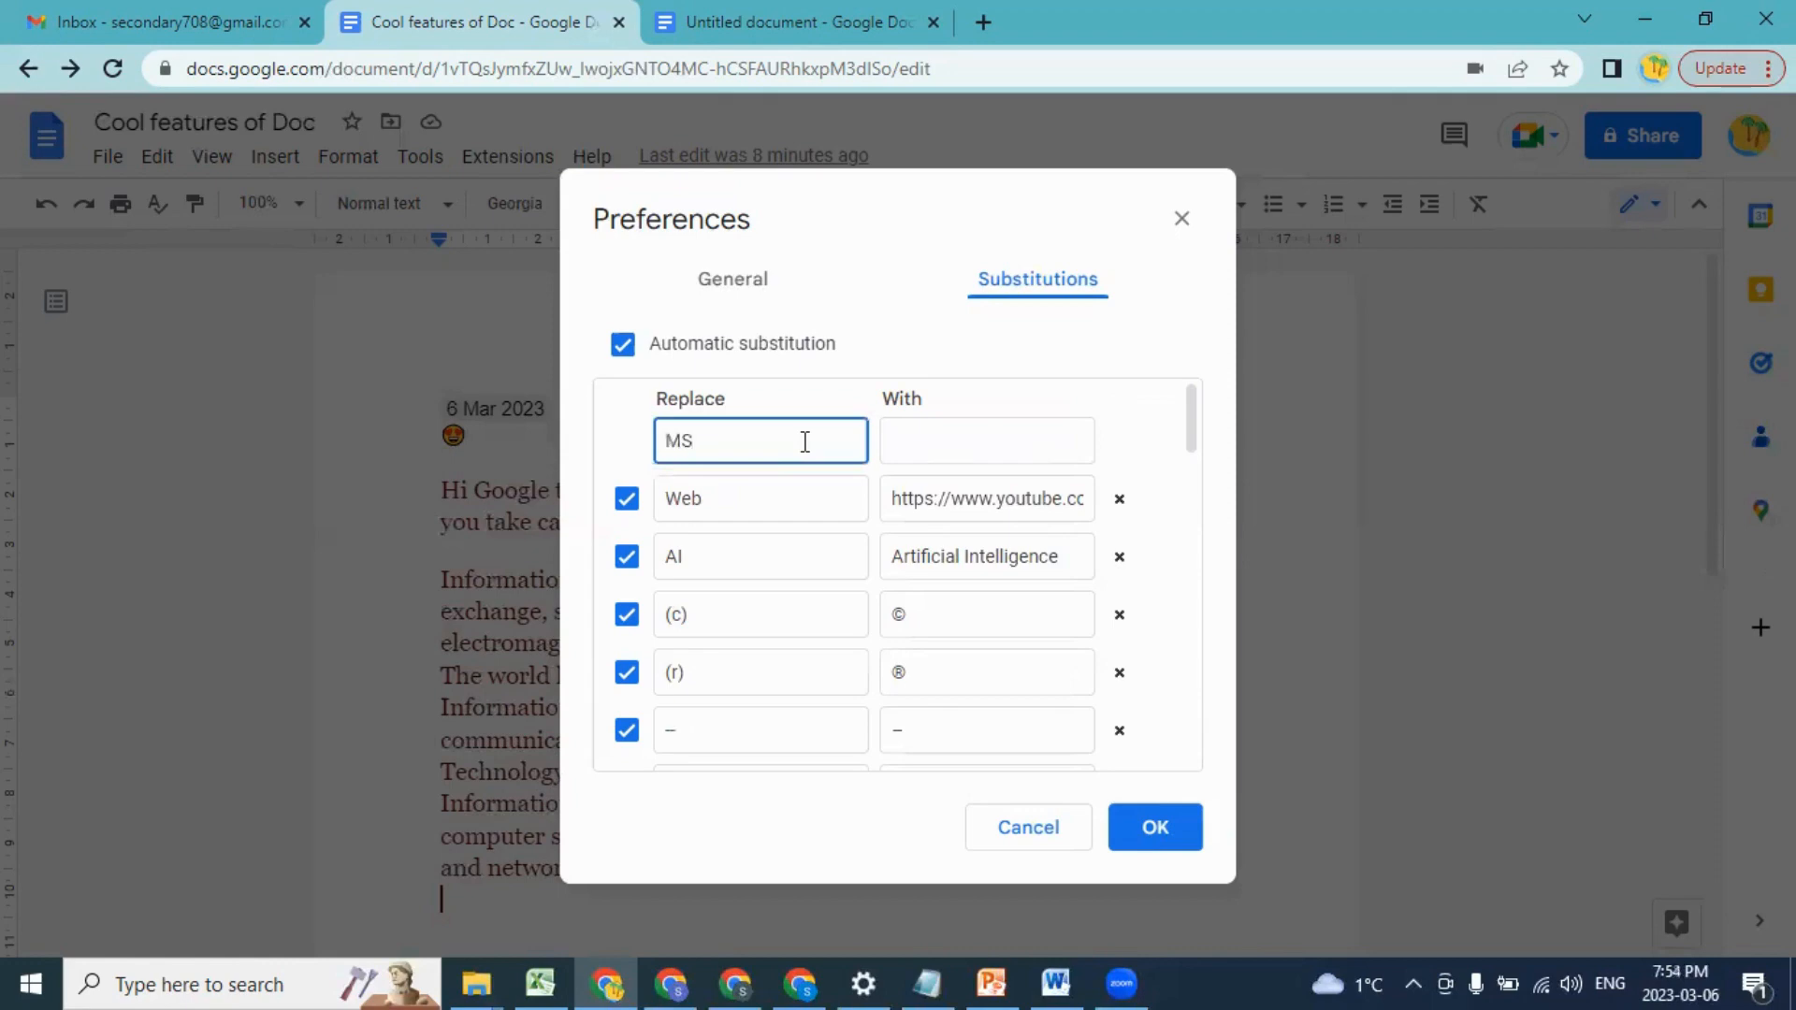
{"action": "left_click", "coordinate": [982, 452]}
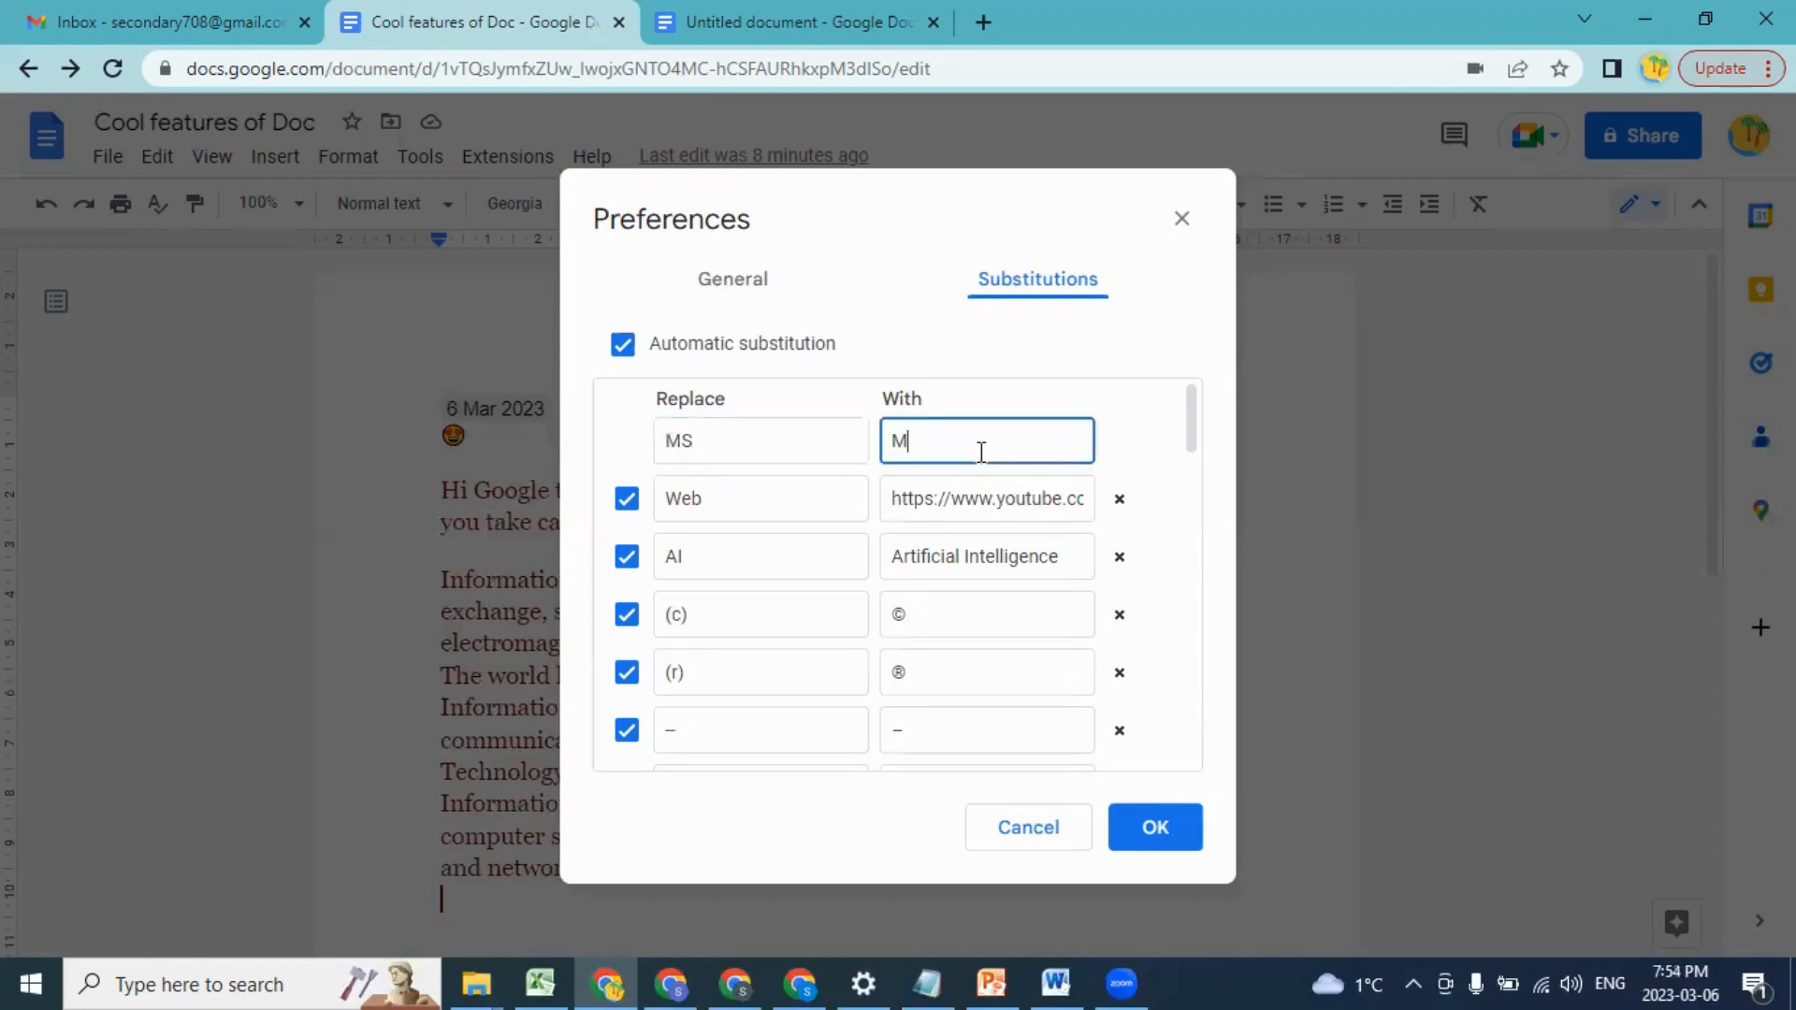
{"action": "type", "text": "Microsoft"}
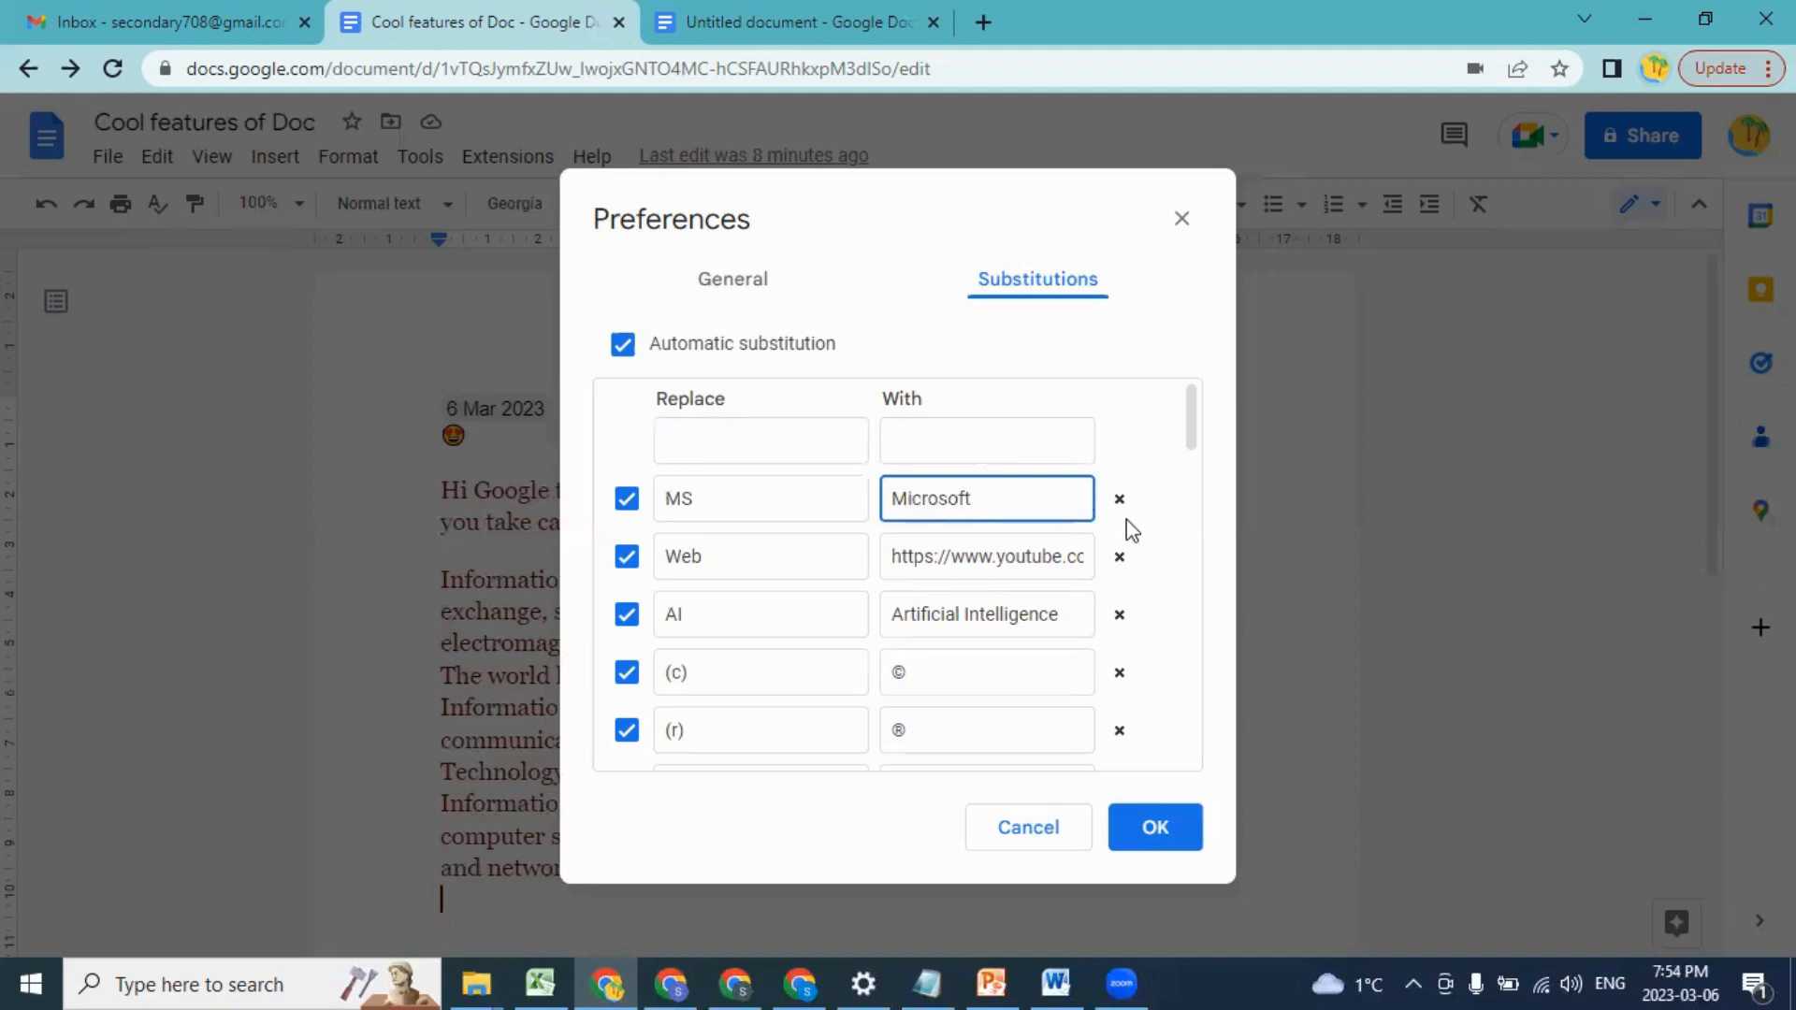
{"action": "left_click", "coordinate": [1167, 829]}
Step: Test the substitutions by entering "MS", "WEB" and "AI" on separate lines below the Information Technology paragraphs
{"action": "key", "text": "Return"}
{"action": "key", "text": "Return"}
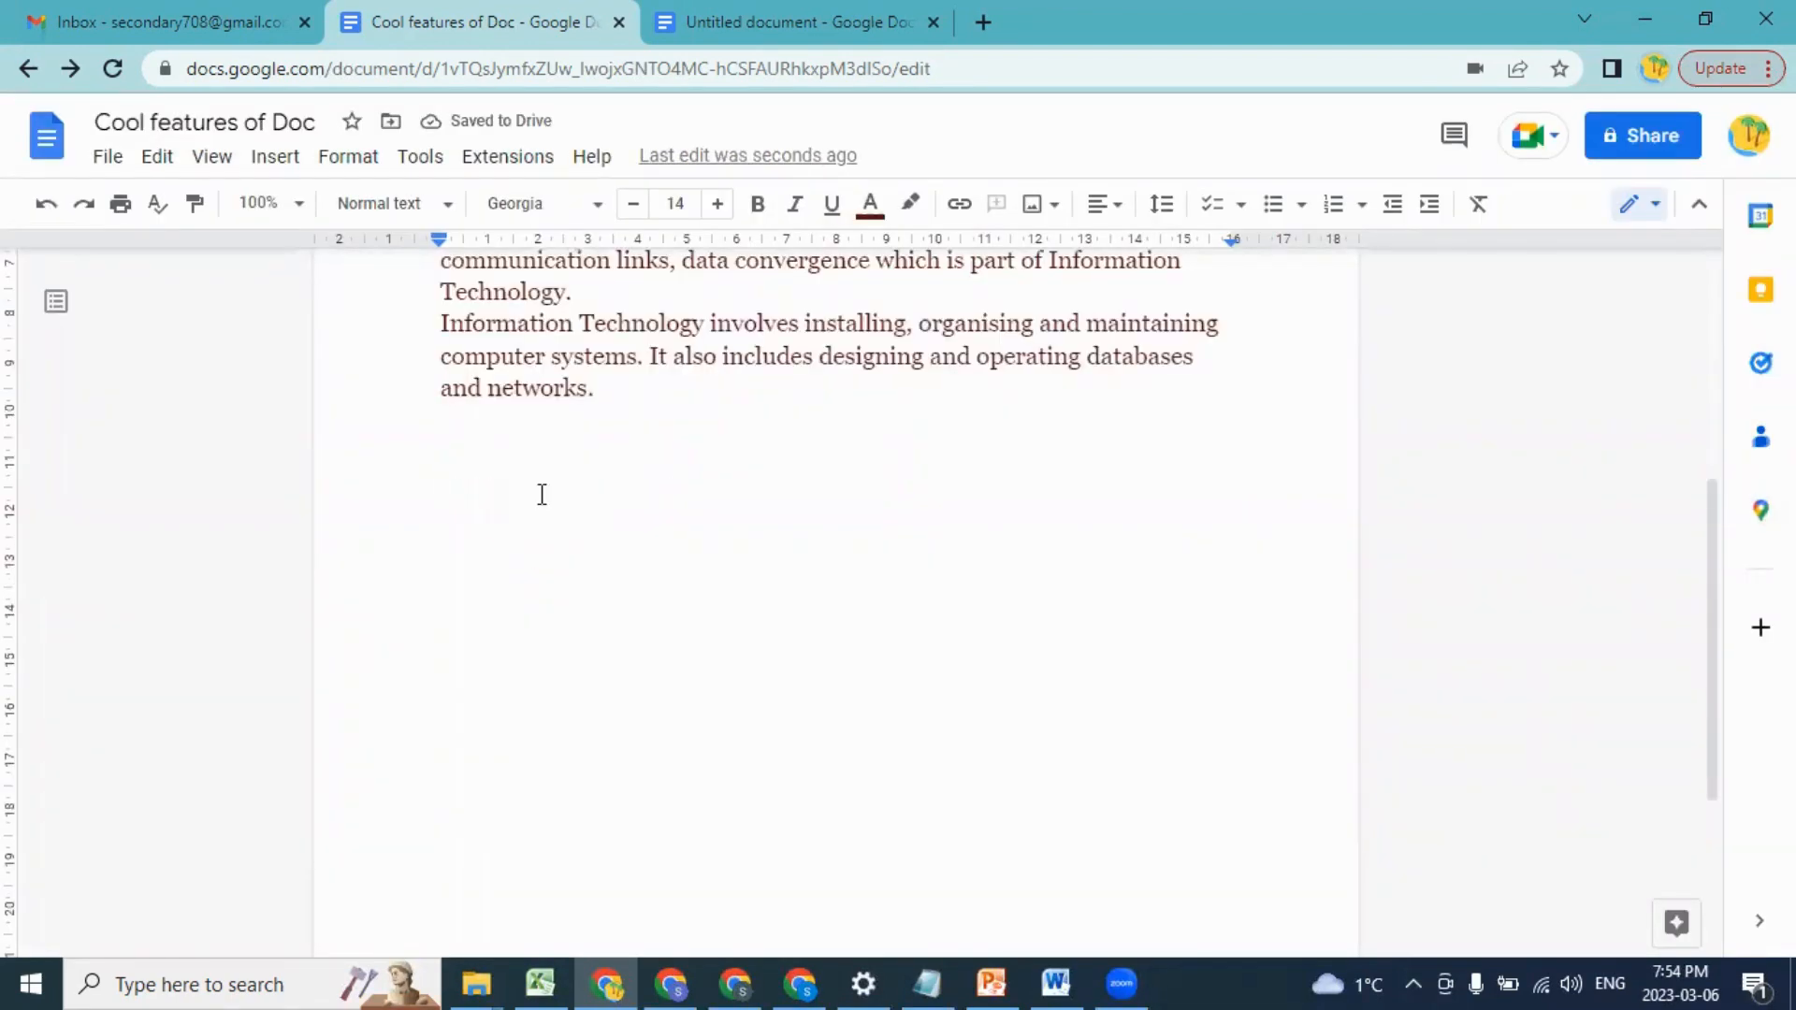
{"action": "type", "text": "MS"}
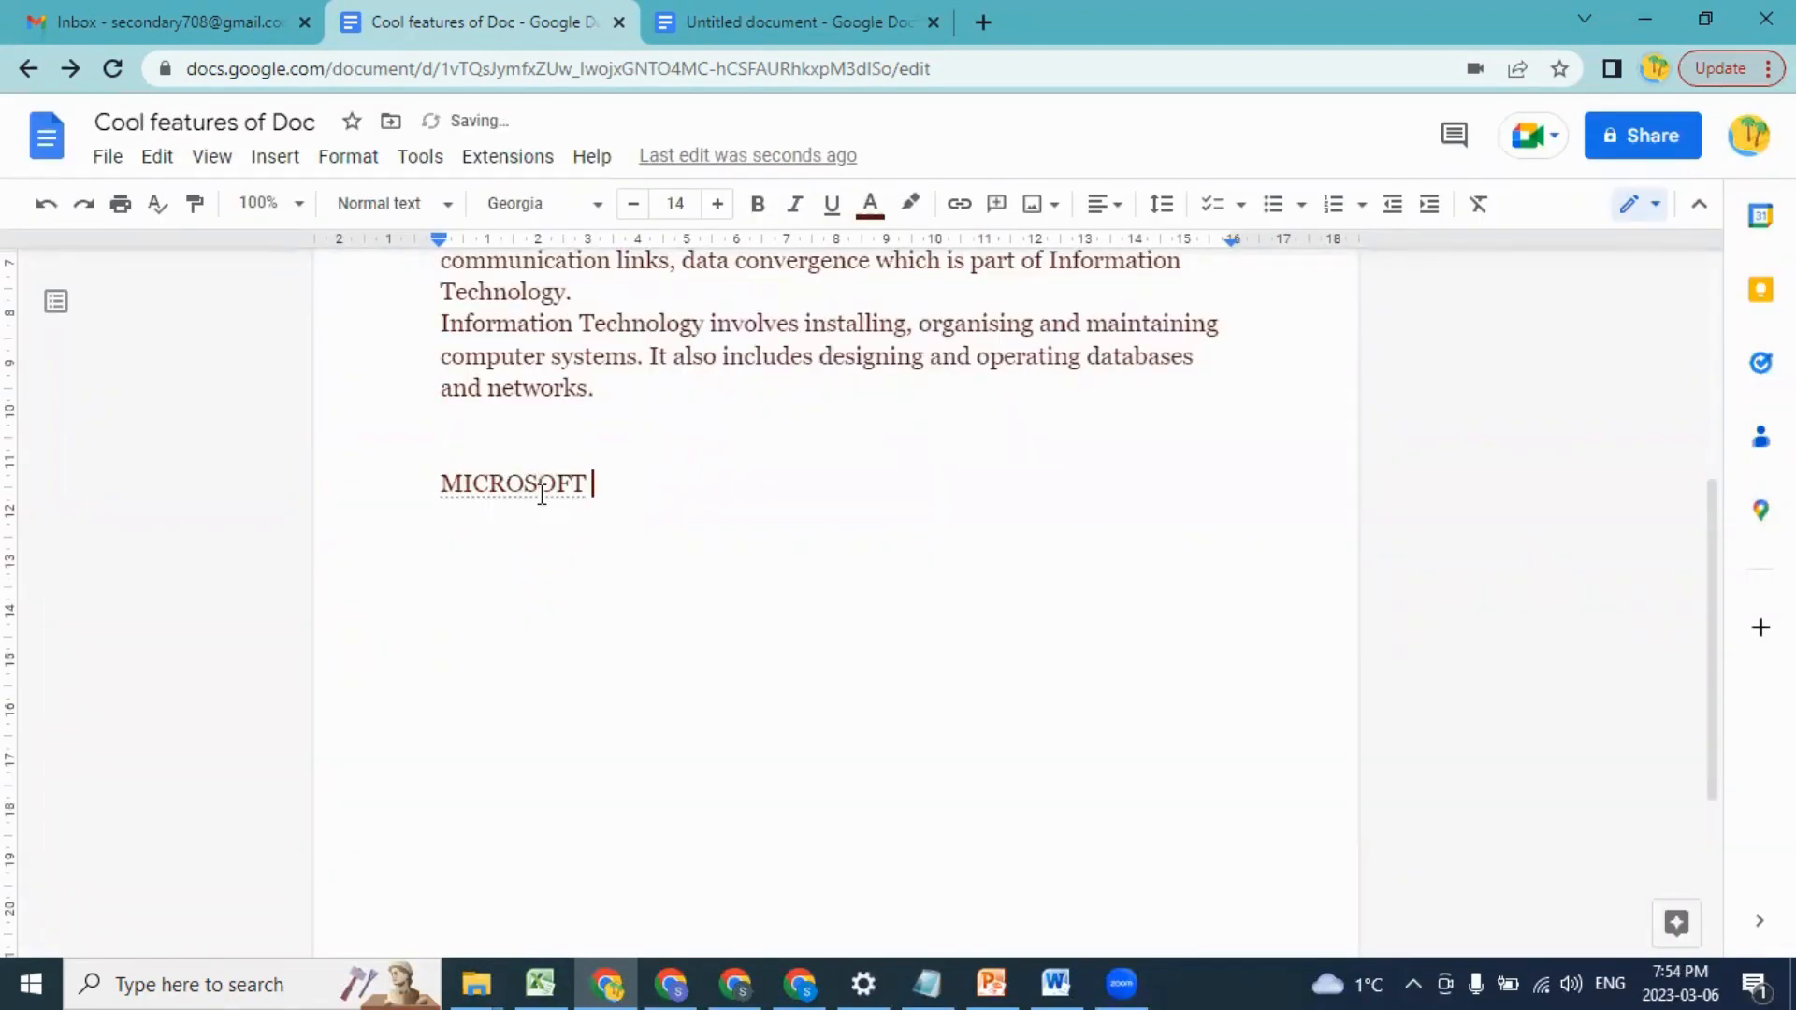
{"action": "key", "text": "Return"}
{"action": "type", "text": "WEB"}
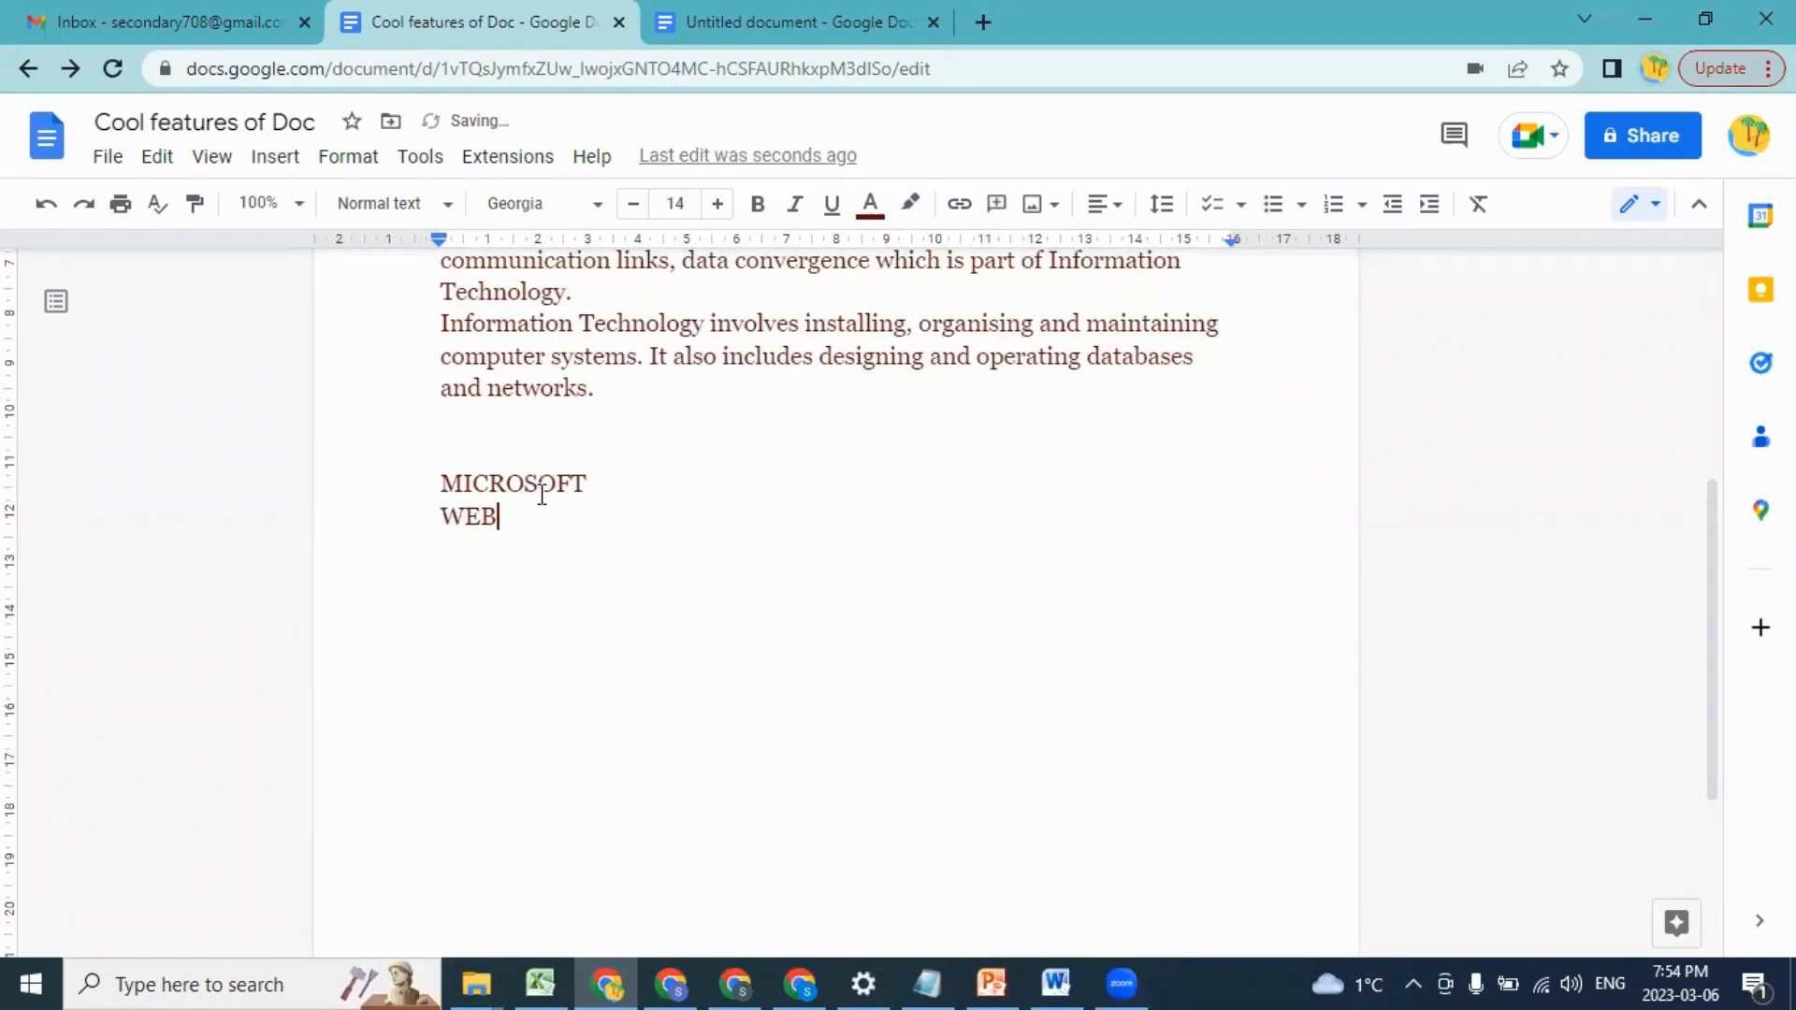
{"action": "key", "text": "BackSpace"}
{"action": "key", "text": "BackSpace"}
{"action": "key", "text": "BackSpace"}
{"action": "type", "text": "HTTPS://WWW.YOUTUBE.COM/CHANNEL/UCZYYT4BIEGMMV0NTBDQE2NG"}
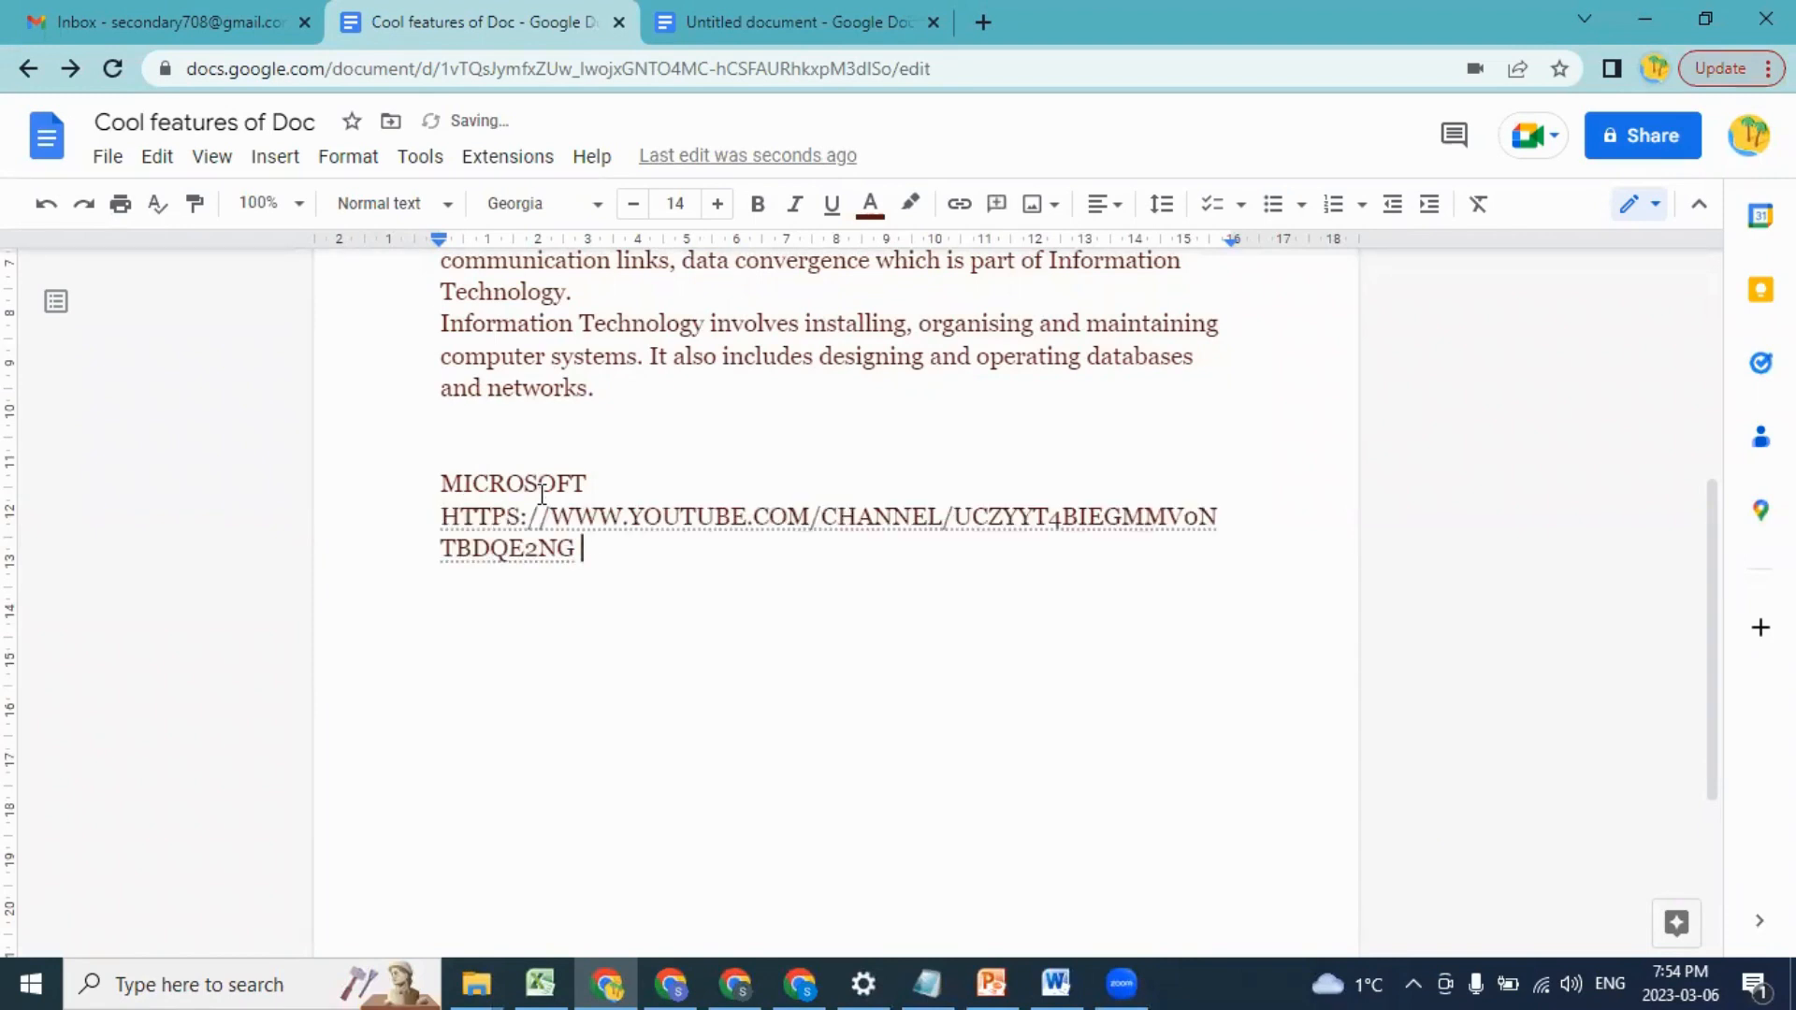
{"action": "key", "text": "Return"}
{"action": "type", "text": "AI"}
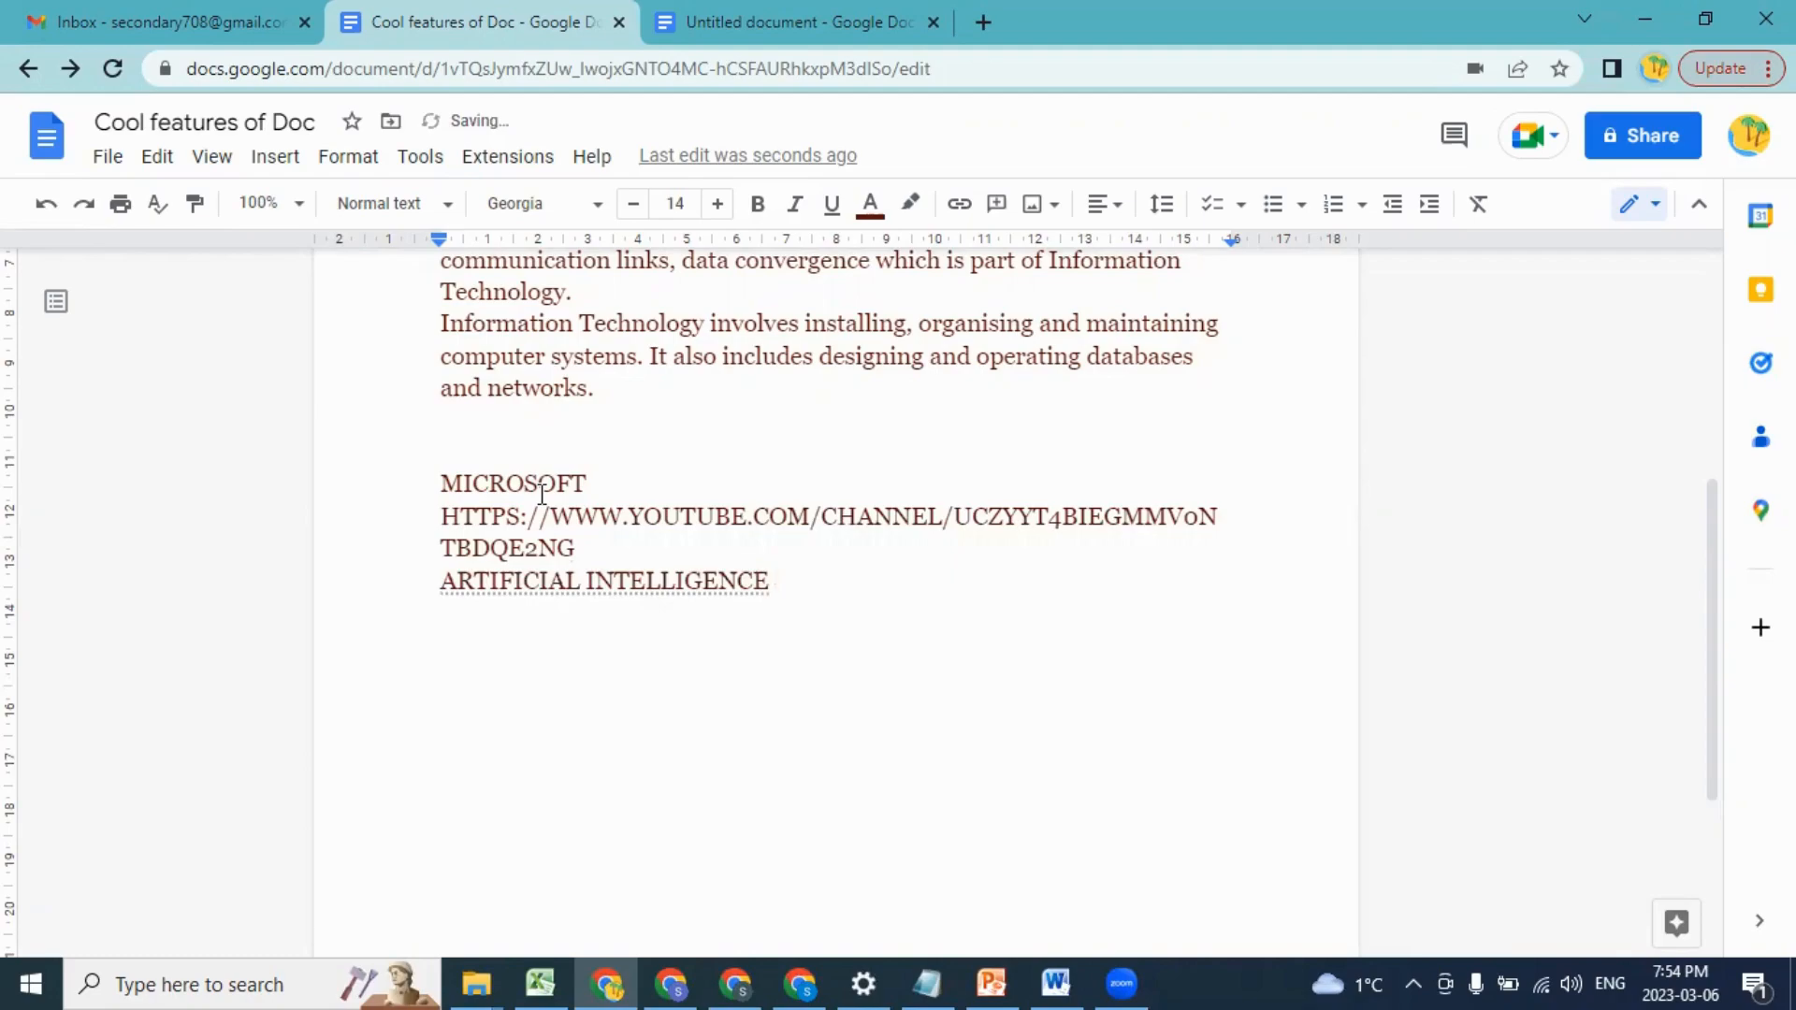
{"action": "key", "text": "Return"}
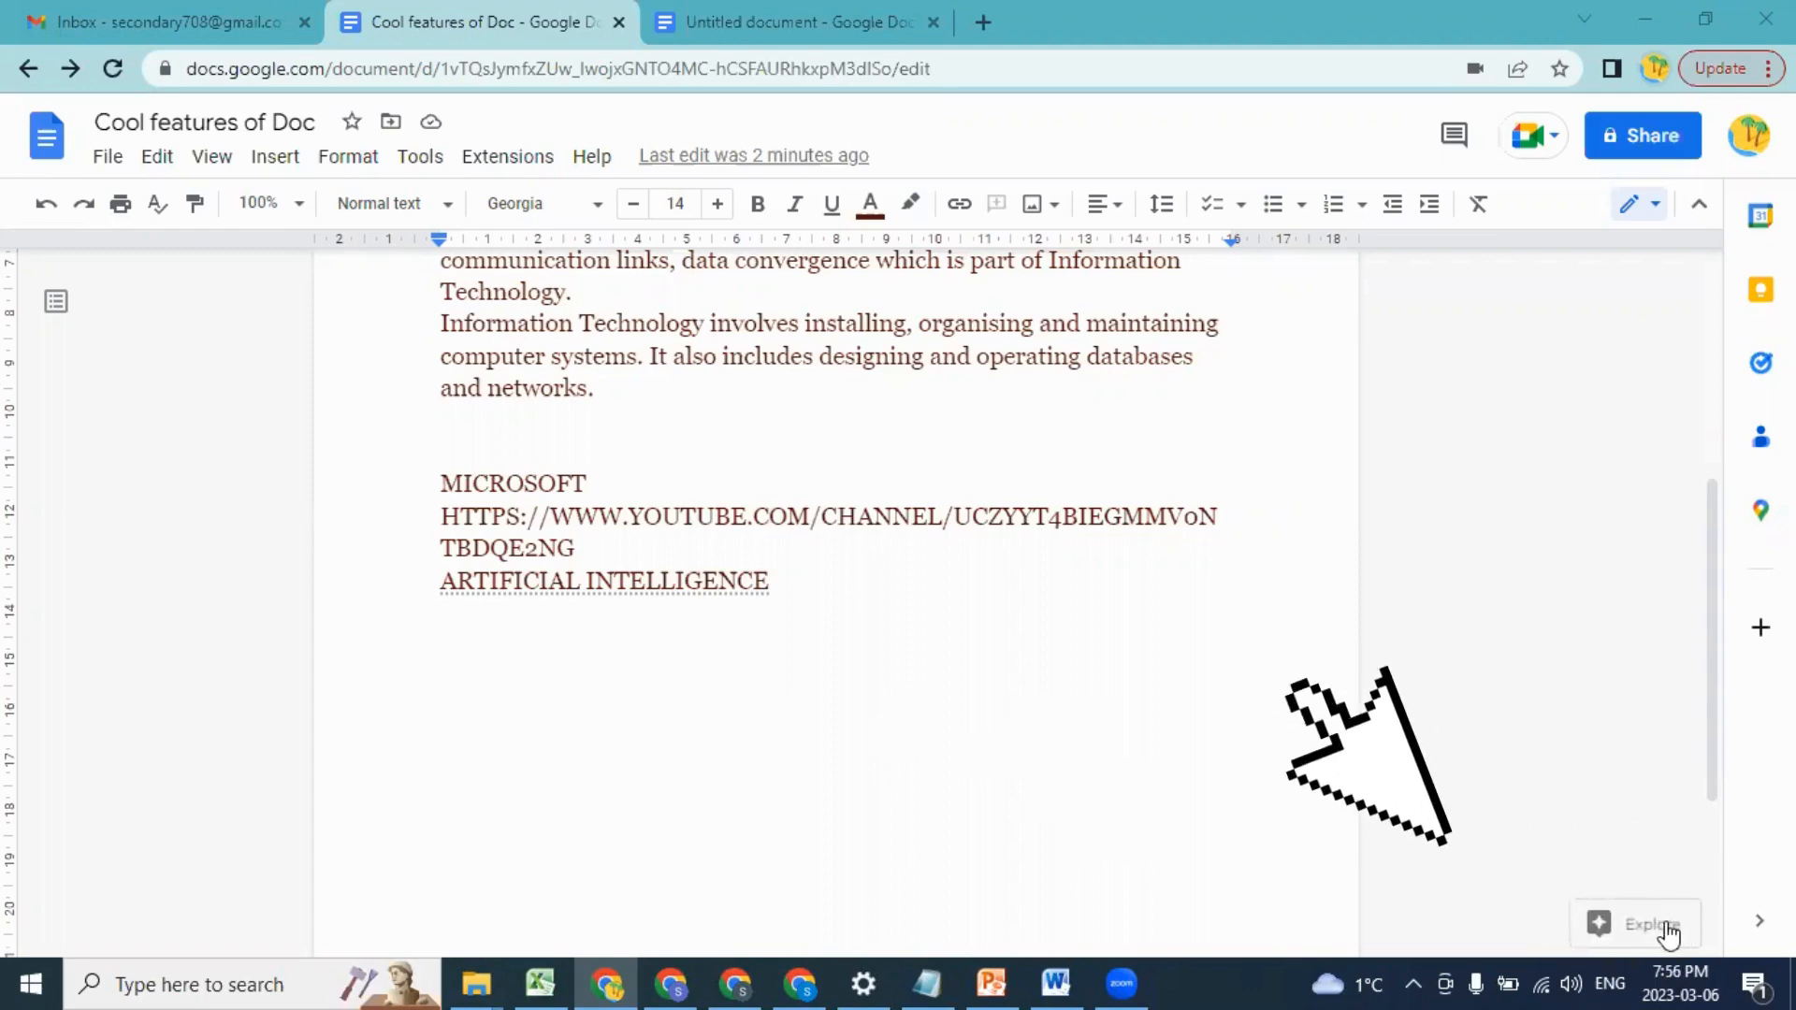
Step: Search for "Elon Musk" in Explore and copy the biography overview from the web results into the document below "ARTIFICIAL INTELLIGENCE"
{"action": "left_click", "coordinate": [1658, 922]}
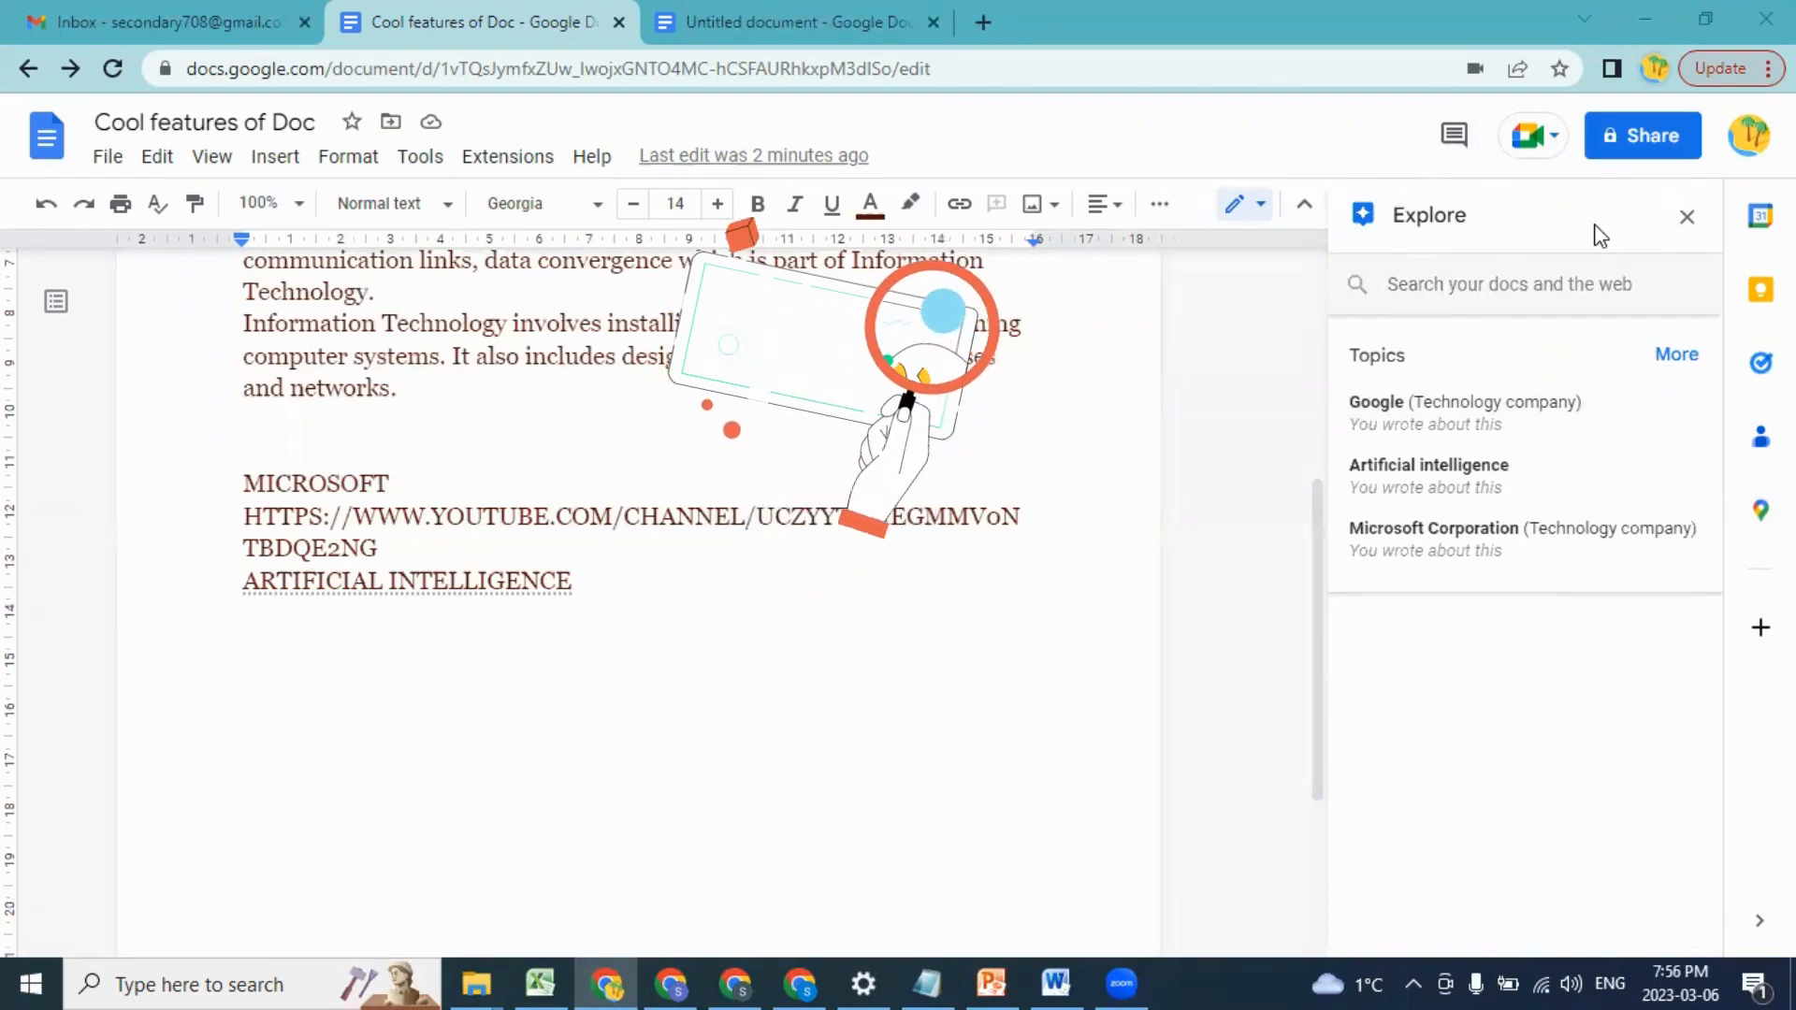
{"action": "left_click", "coordinate": [1456, 286]}
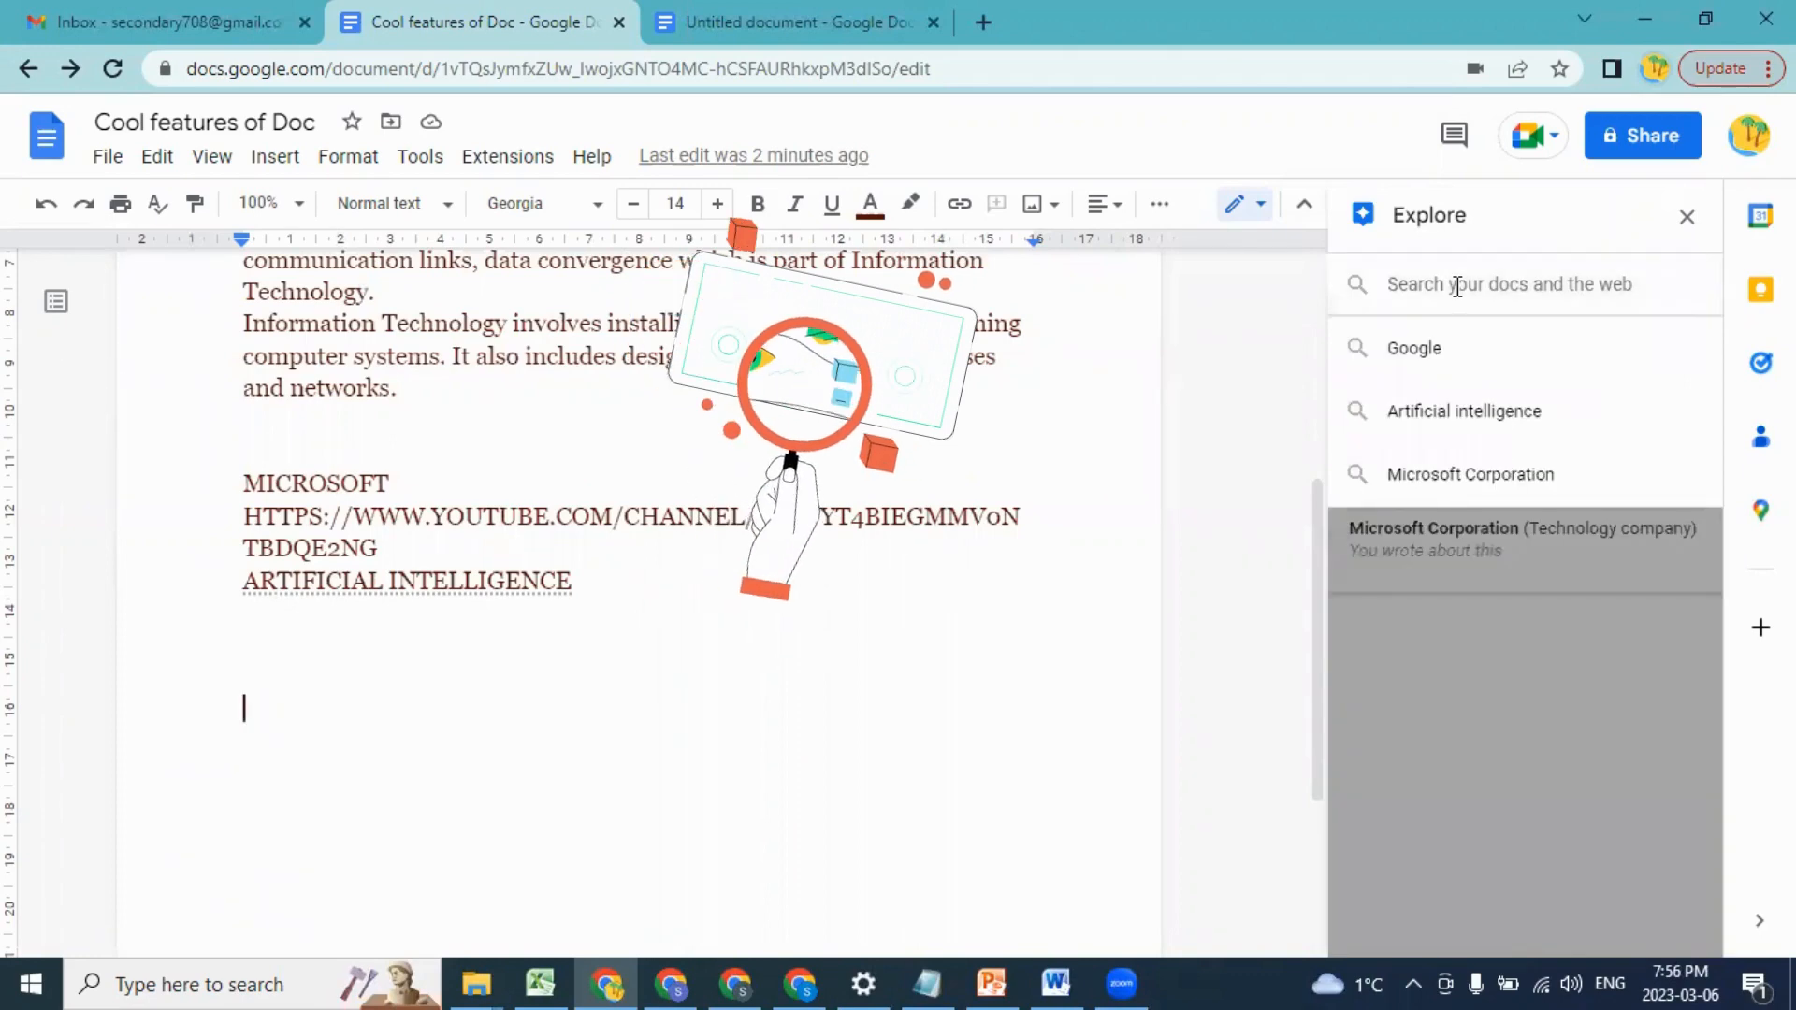
{"action": "type", "text": "Elon "}
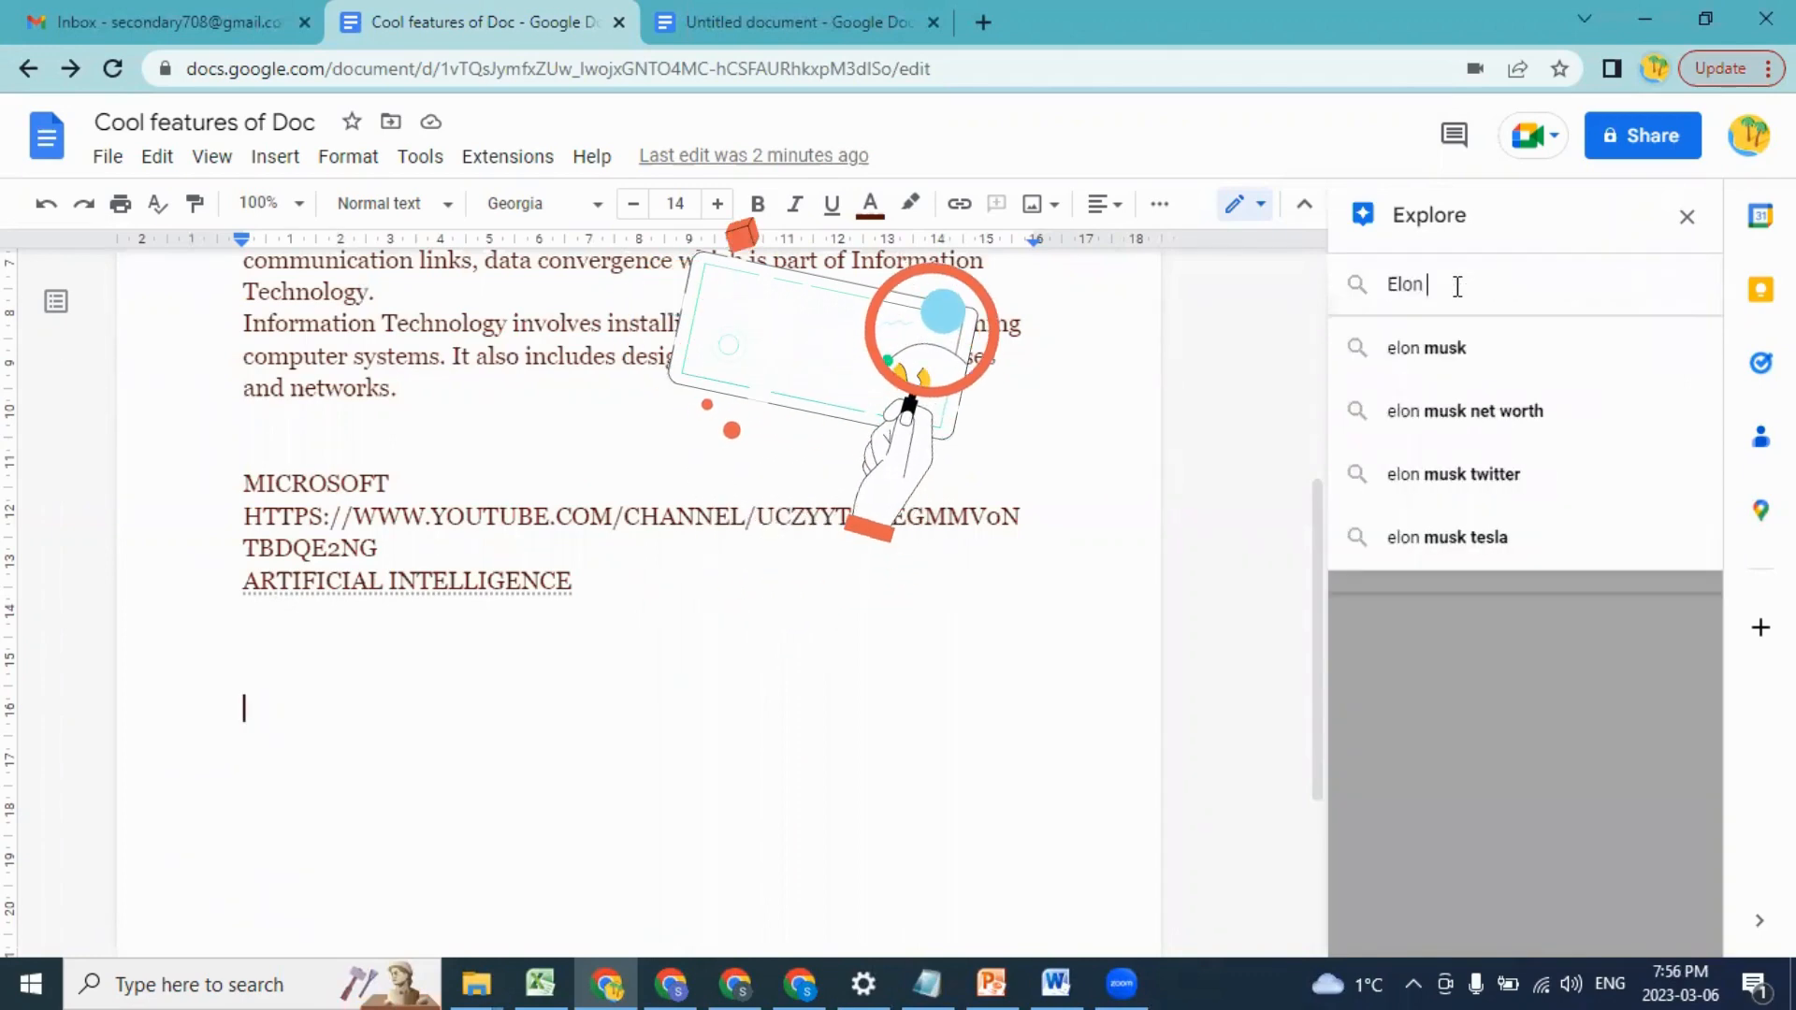
{"action": "type", "text": "Musk"}
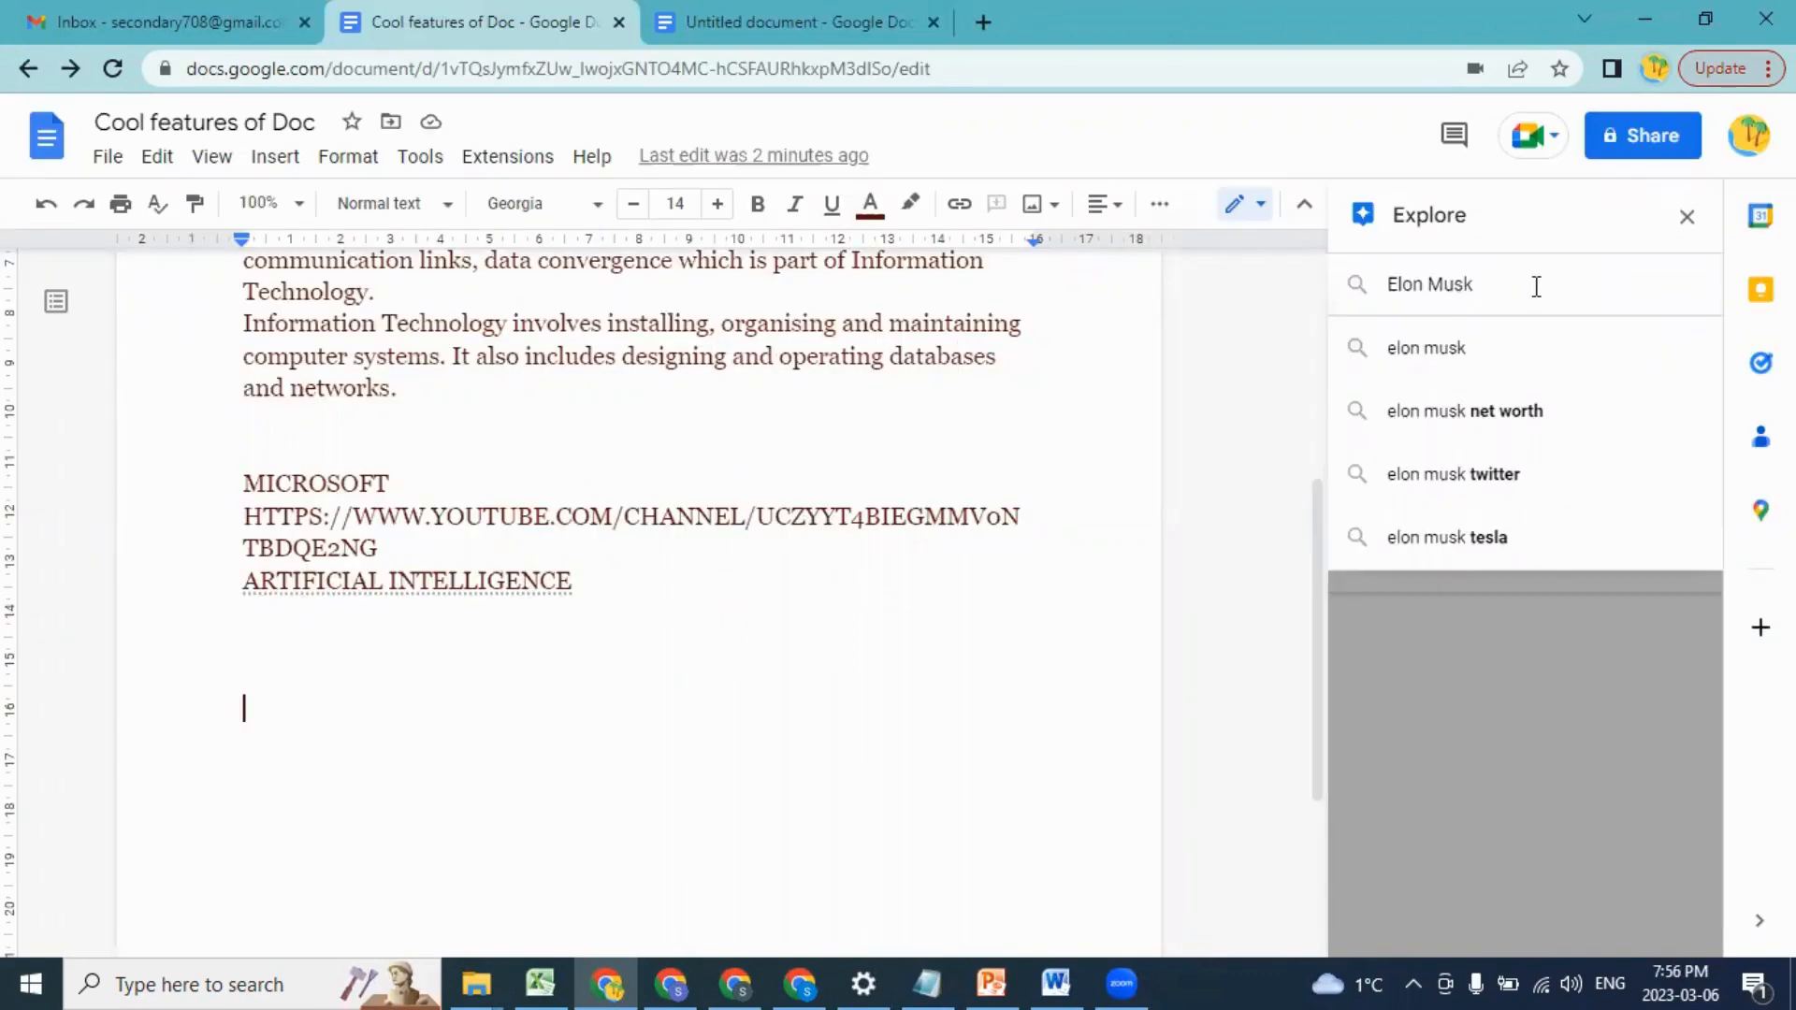
{"action": "key", "text": "Return"}
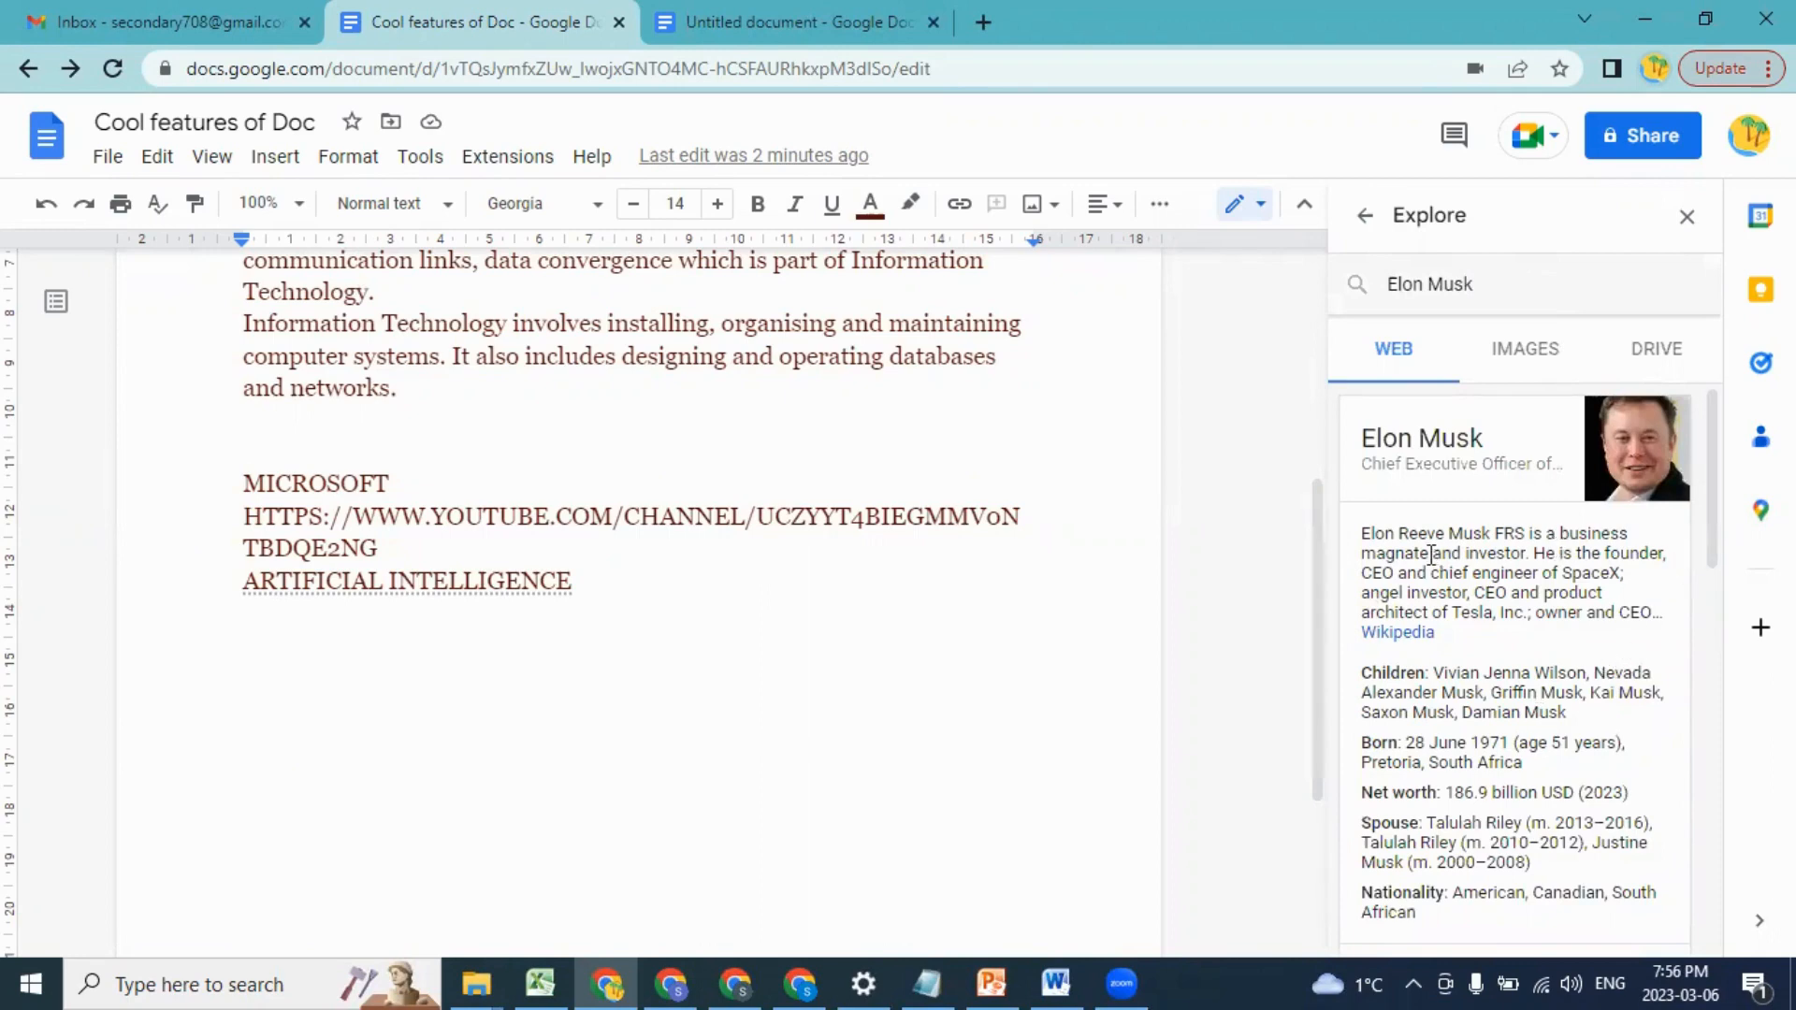
{"action": "left_click_drag", "start_coordinate": [1366, 534], "coordinate": [1668, 921]}
{"action": "left_click", "coordinate": [645, 660]}
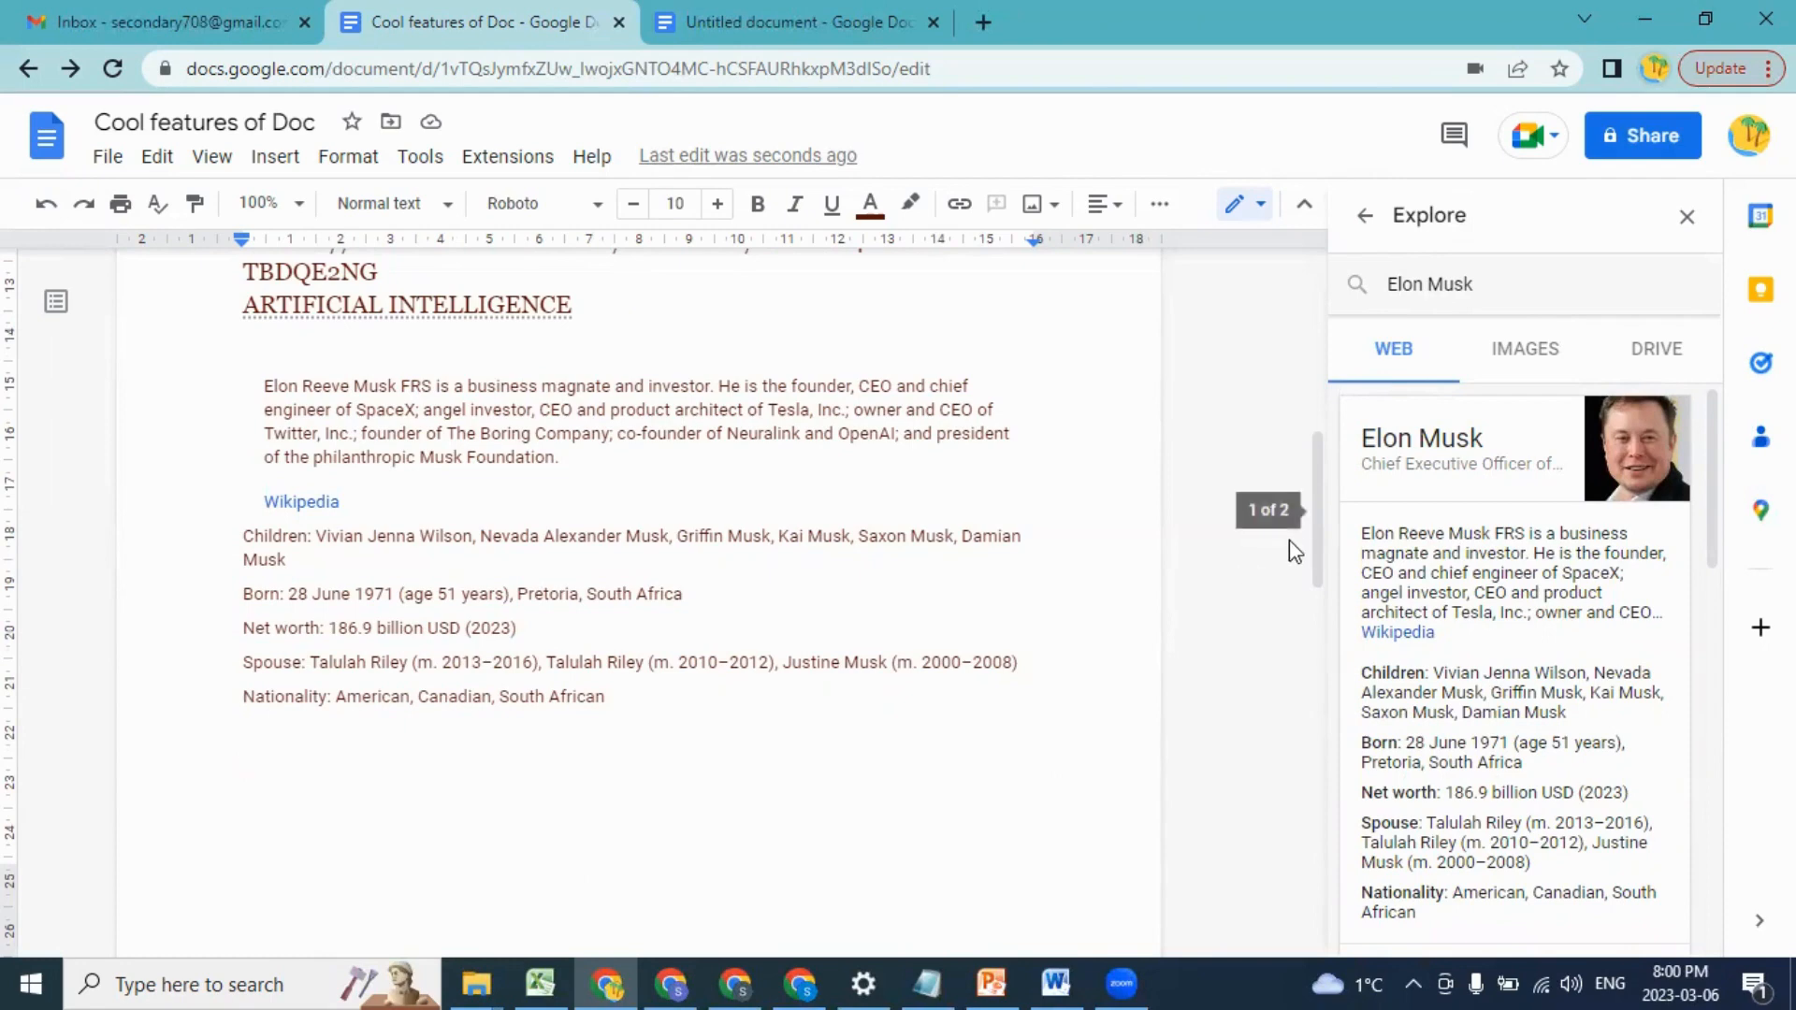
Step: With the cursor placed on page 2, open the "Elon Musk | Tesla" web result and copy its heading and opening paragraphs through "early 2020"
{"action": "left_click_drag", "start_coordinate": [1315, 553], "coordinate": [1334, 693]}
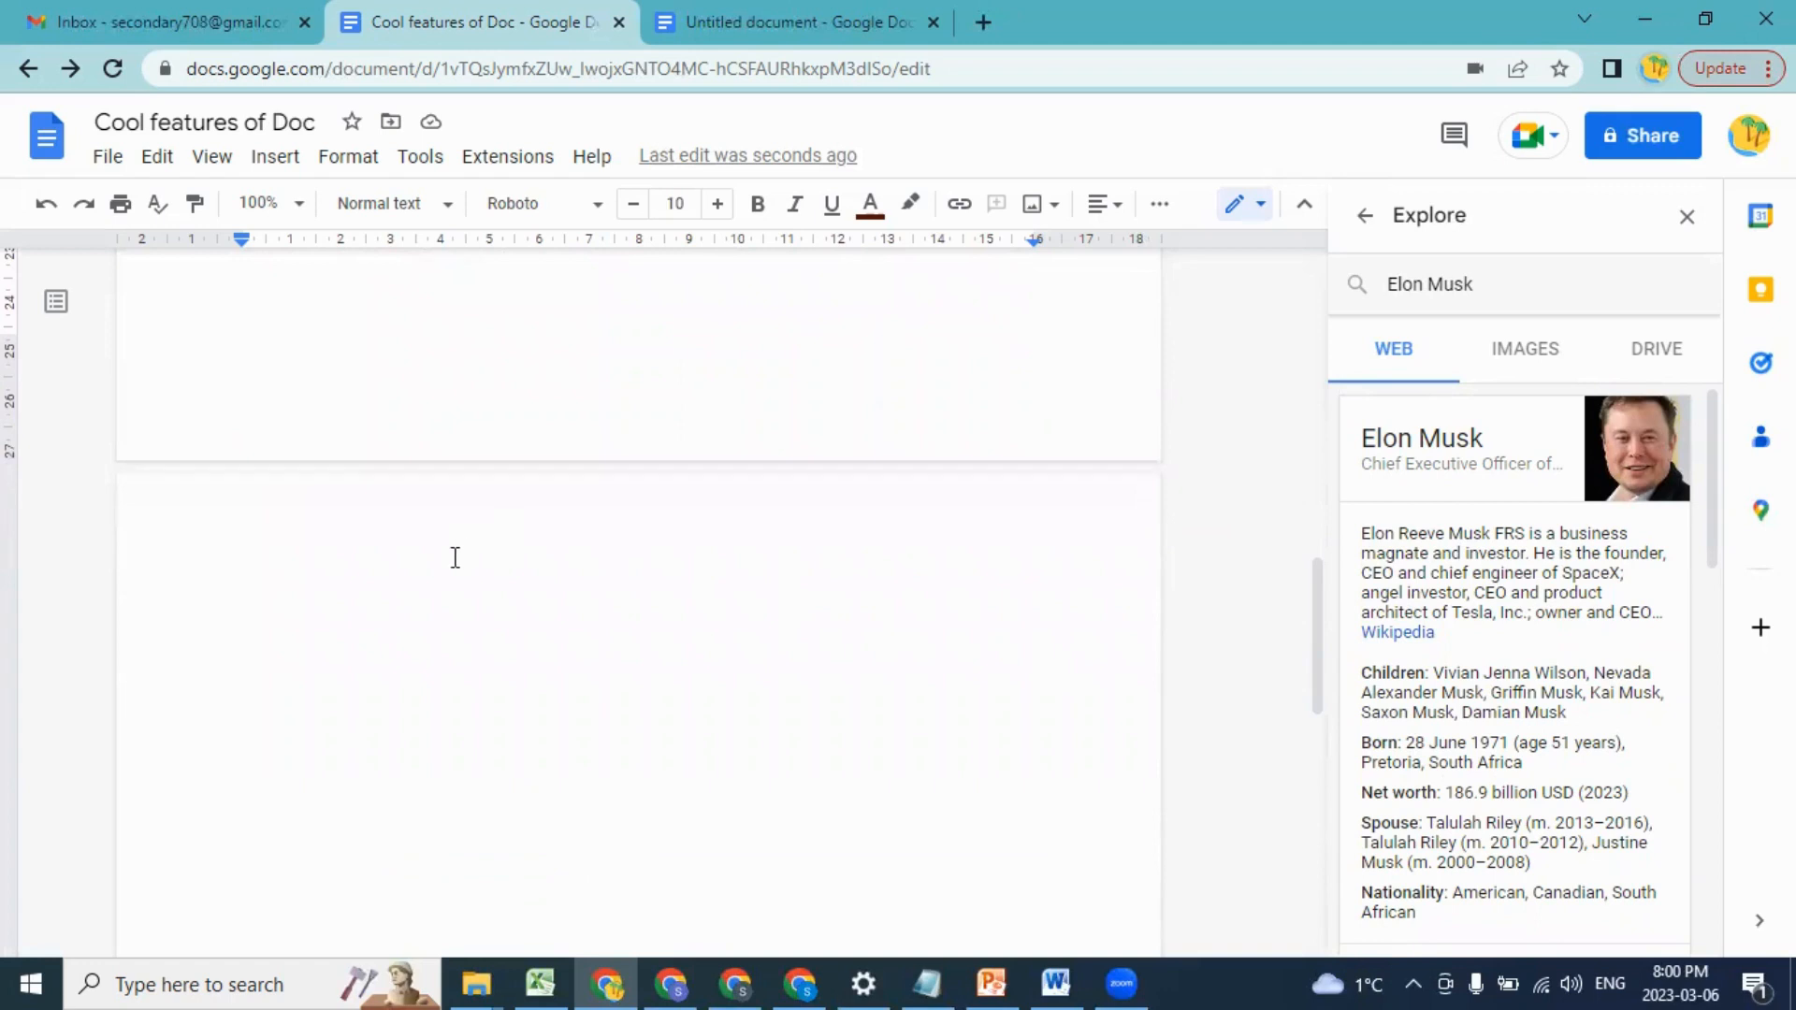
{"action": "left_click", "coordinate": [418, 565]}
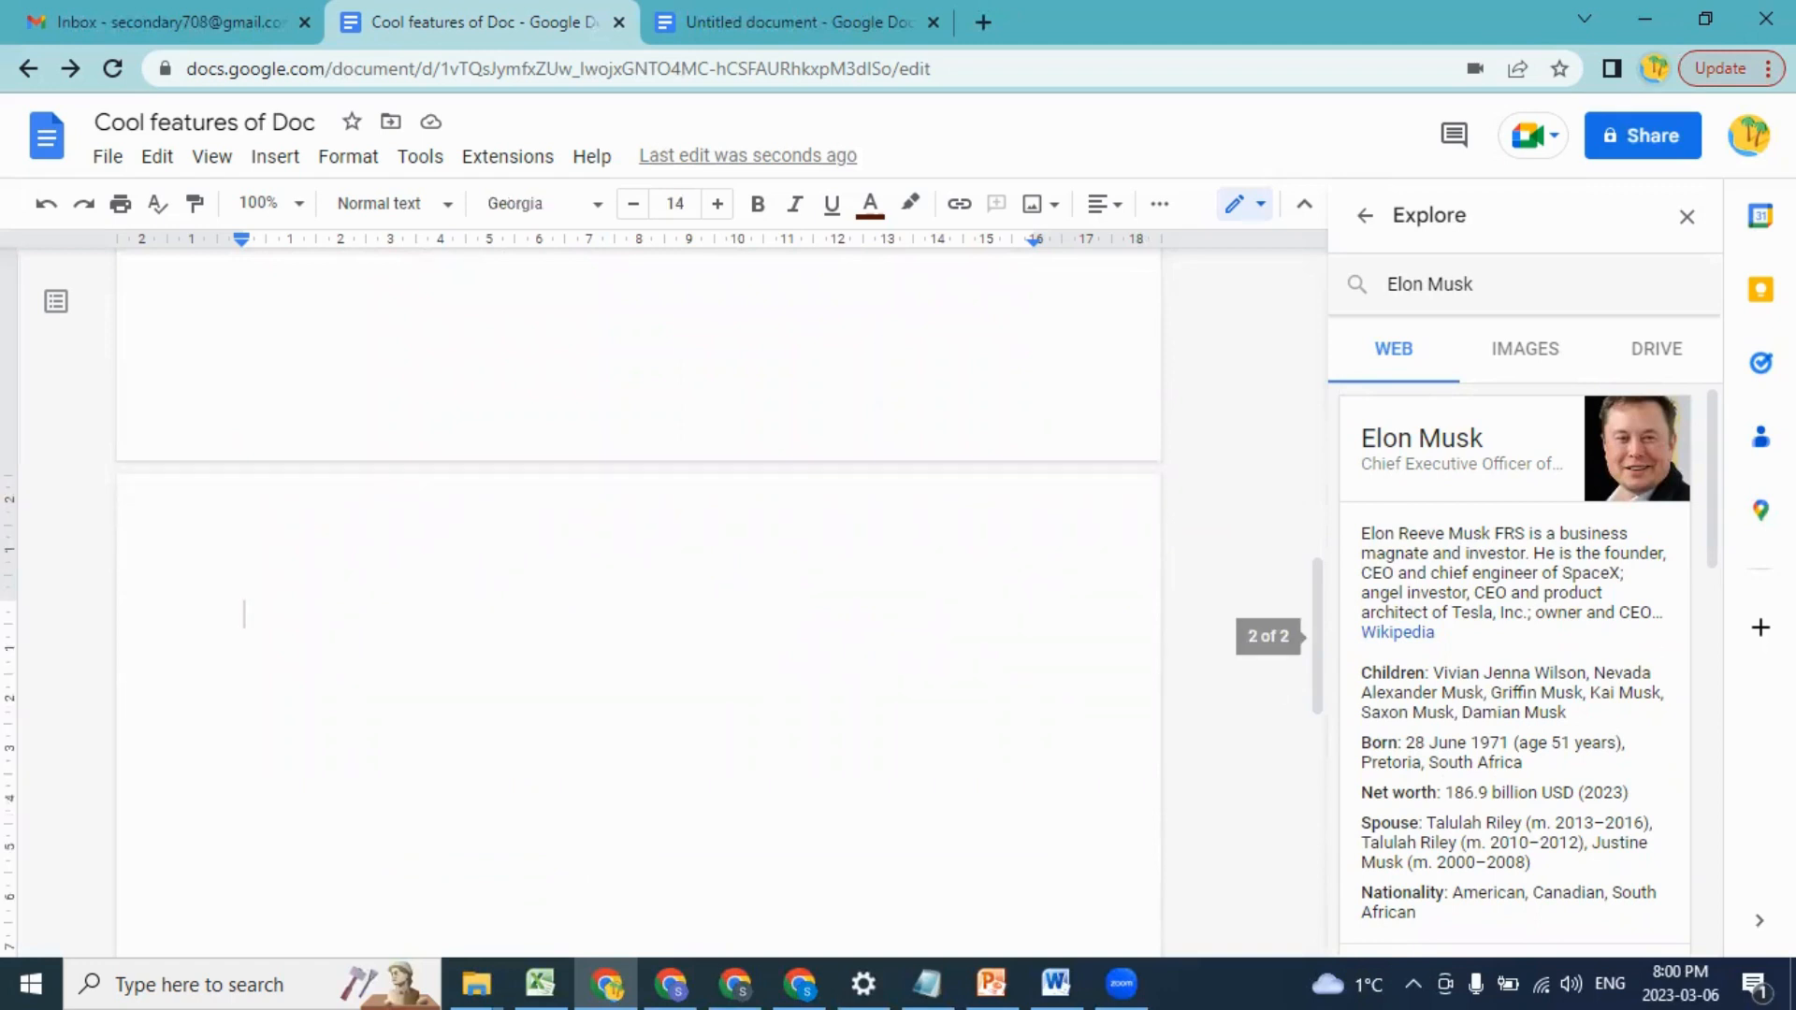
{"action": "left_click_drag", "start_coordinate": [1710, 531], "coordinate": [1718, 904]}
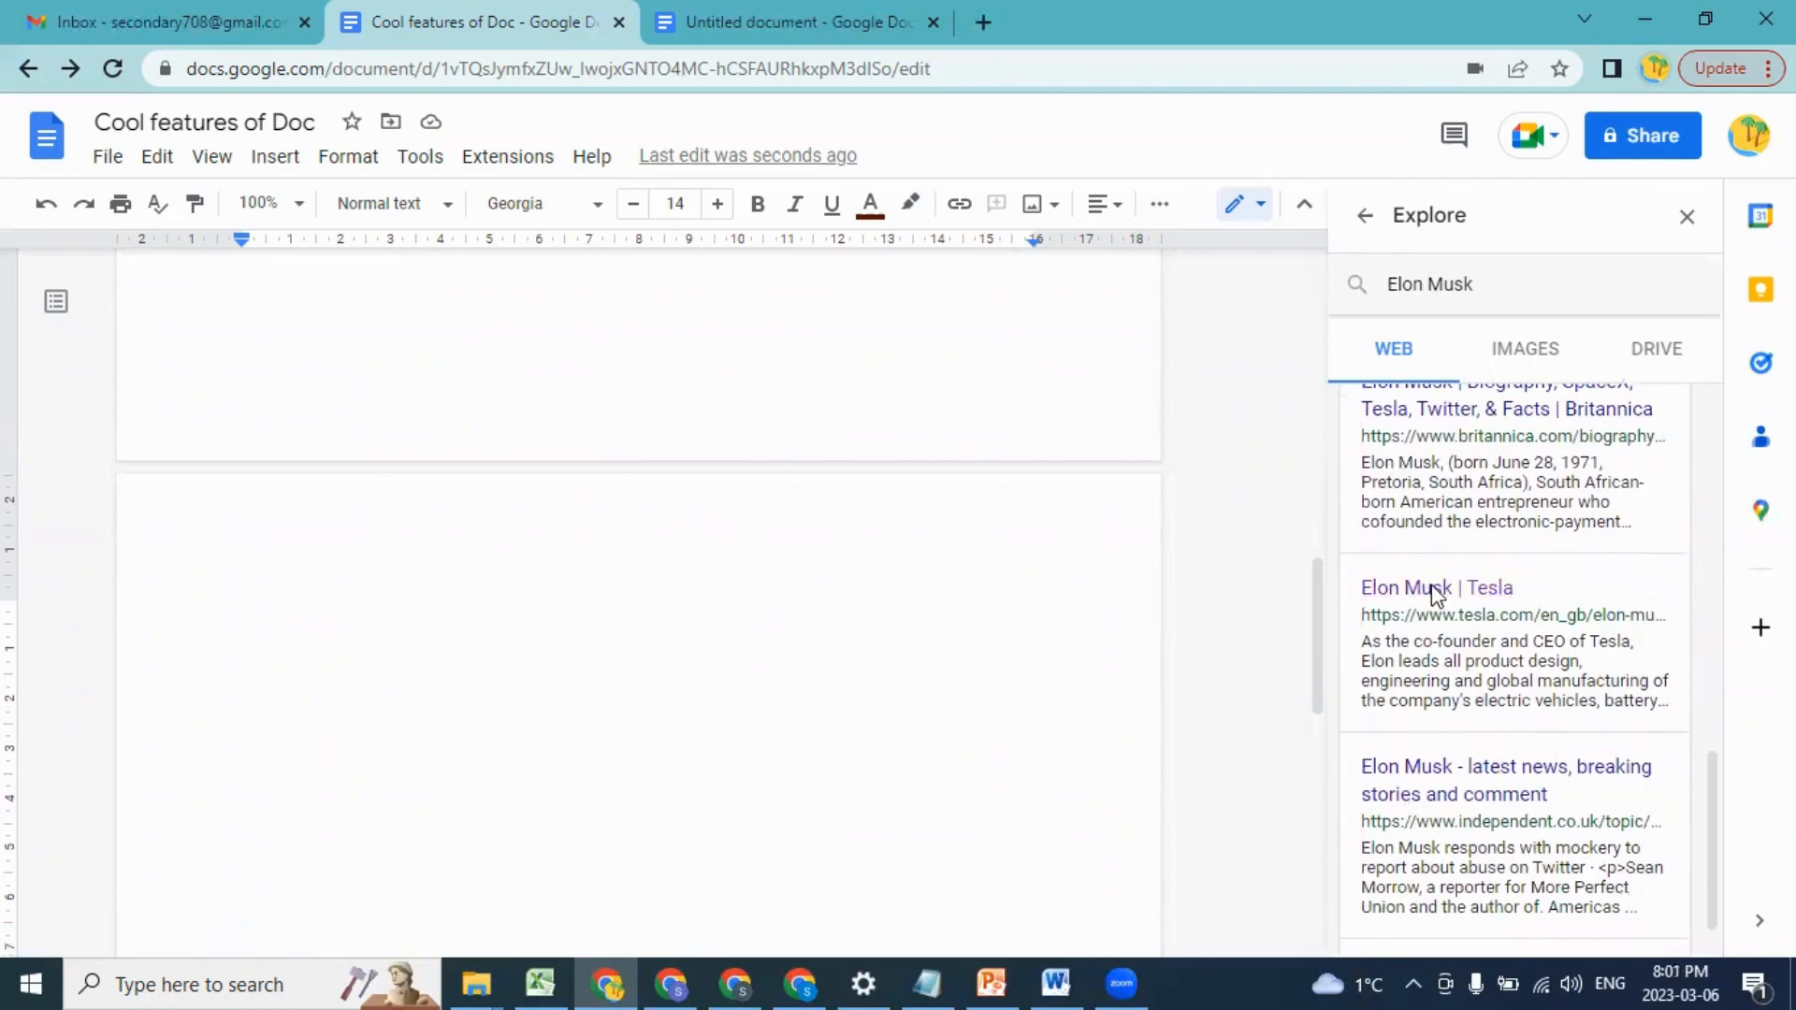
{"action": "left_click", "coordinate": [1433, 589]}
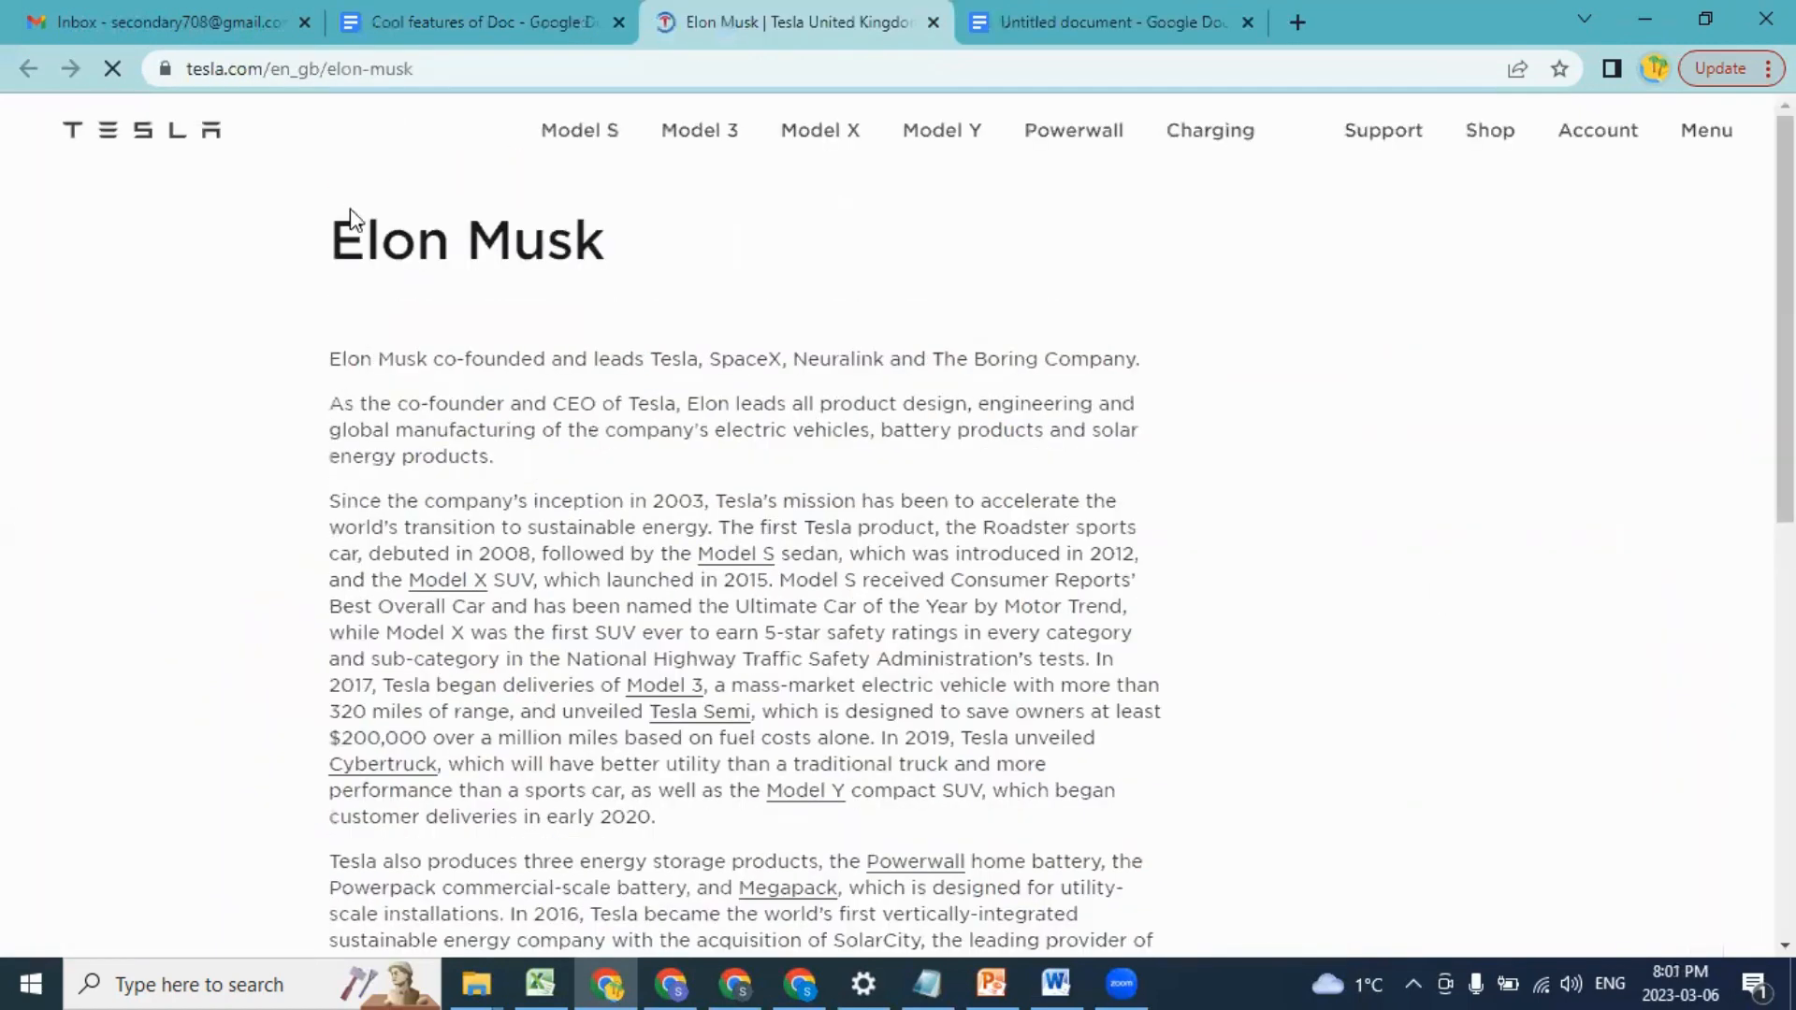
{"action": "left_click_drag", "start_coordinate": [332, 224], "coordinate": [1166, 838]}
{"action": "key", "text": "ctrl+c"}
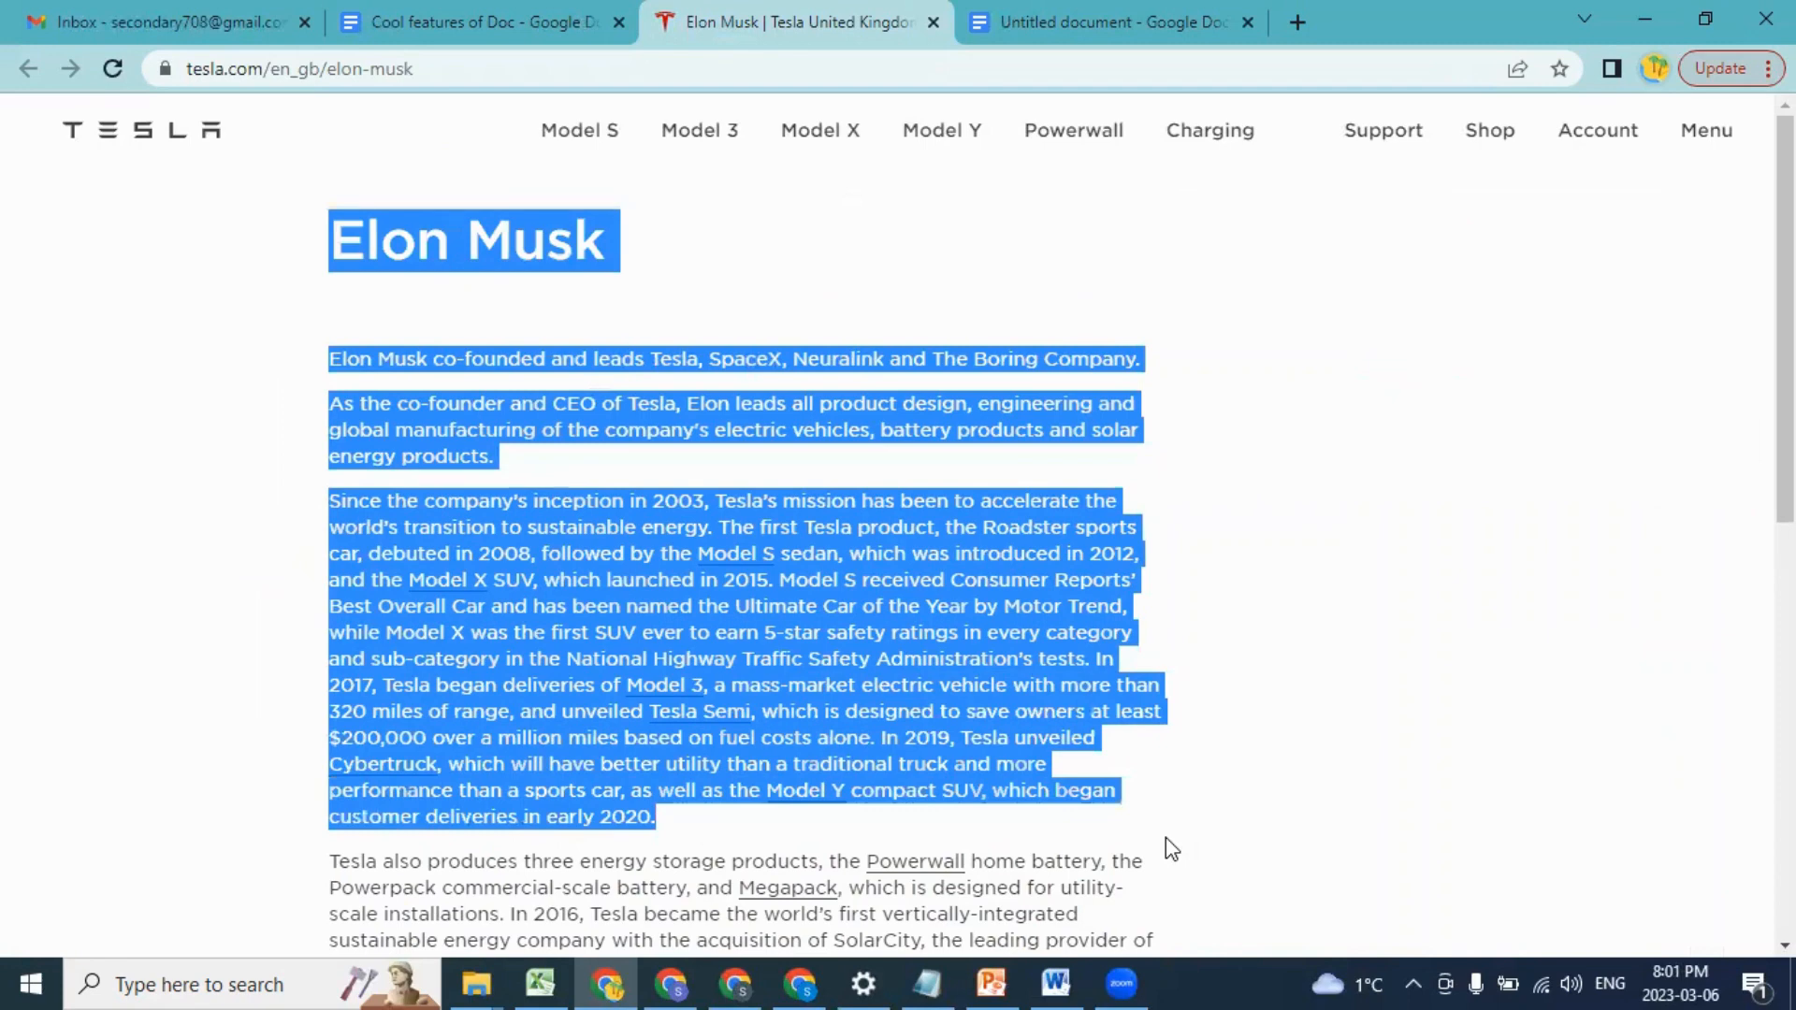
Step: Paste the copied Tesla text onto page 2 of the document and cite the "Elon Musk | Tesla" result as a footnote
{"action": "left_click", "coordinate": [492, 3]}
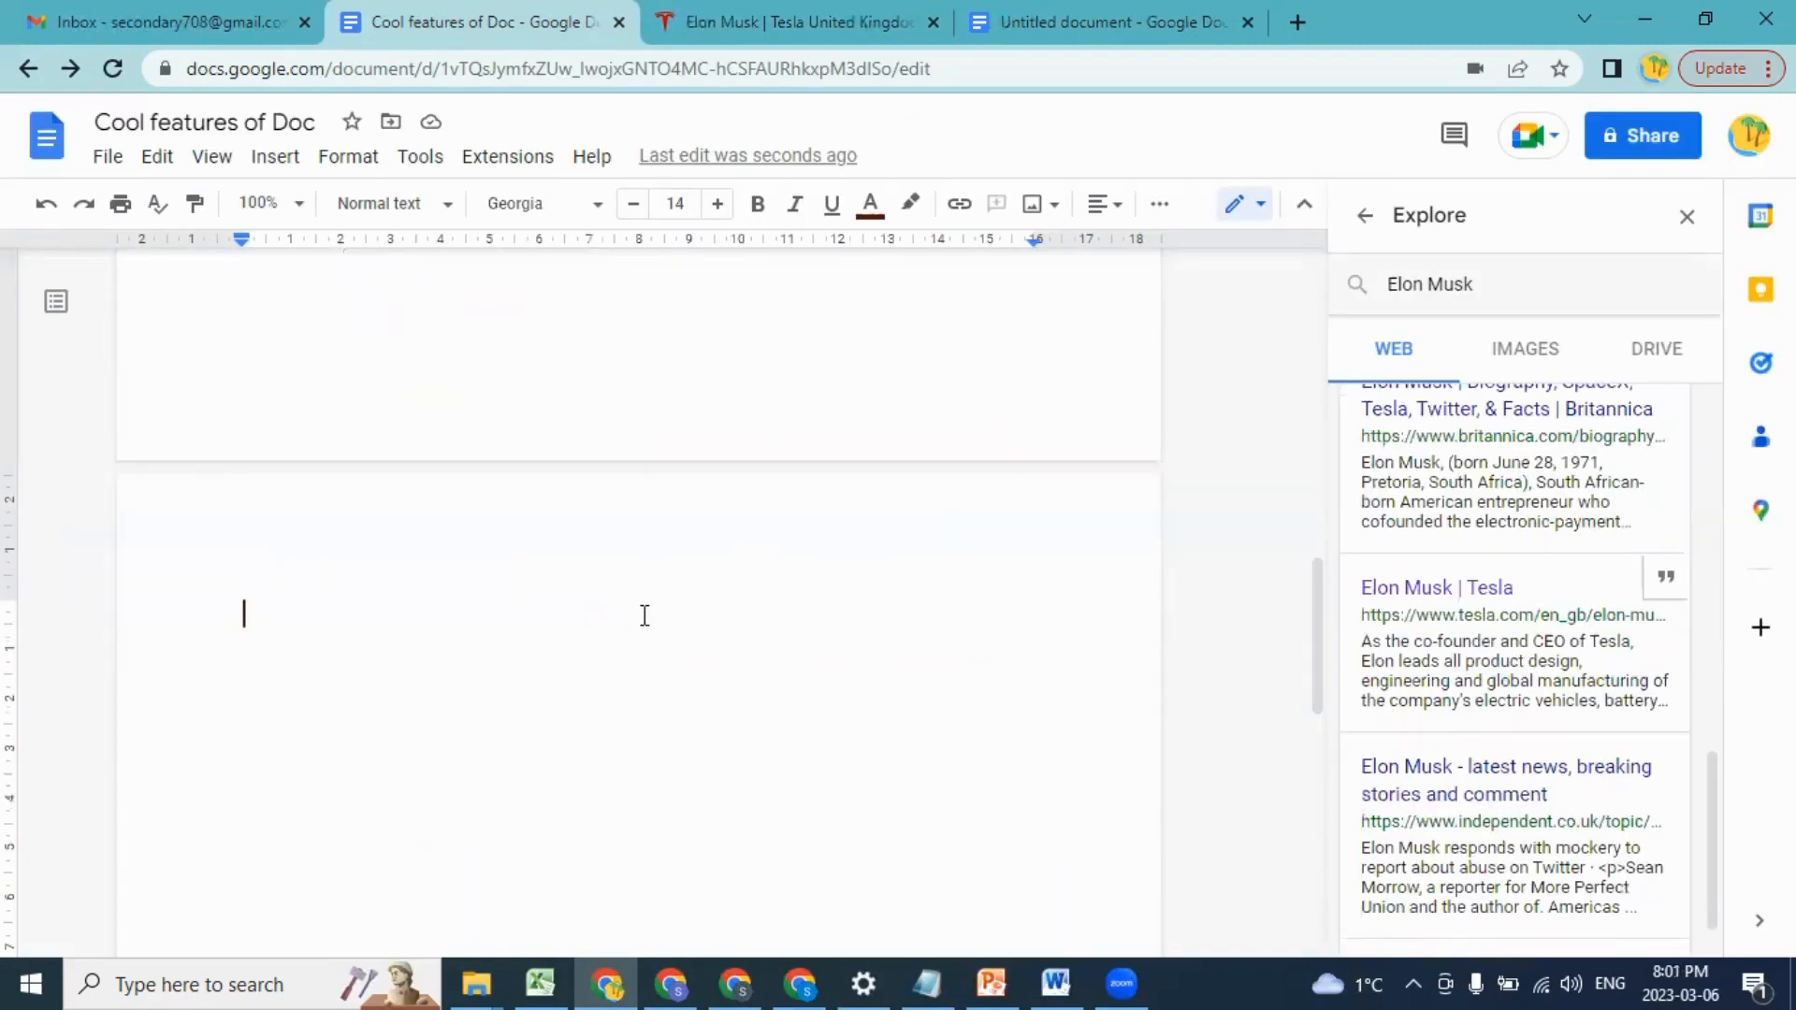
{"action": "key", "text": "ctrl+v"}
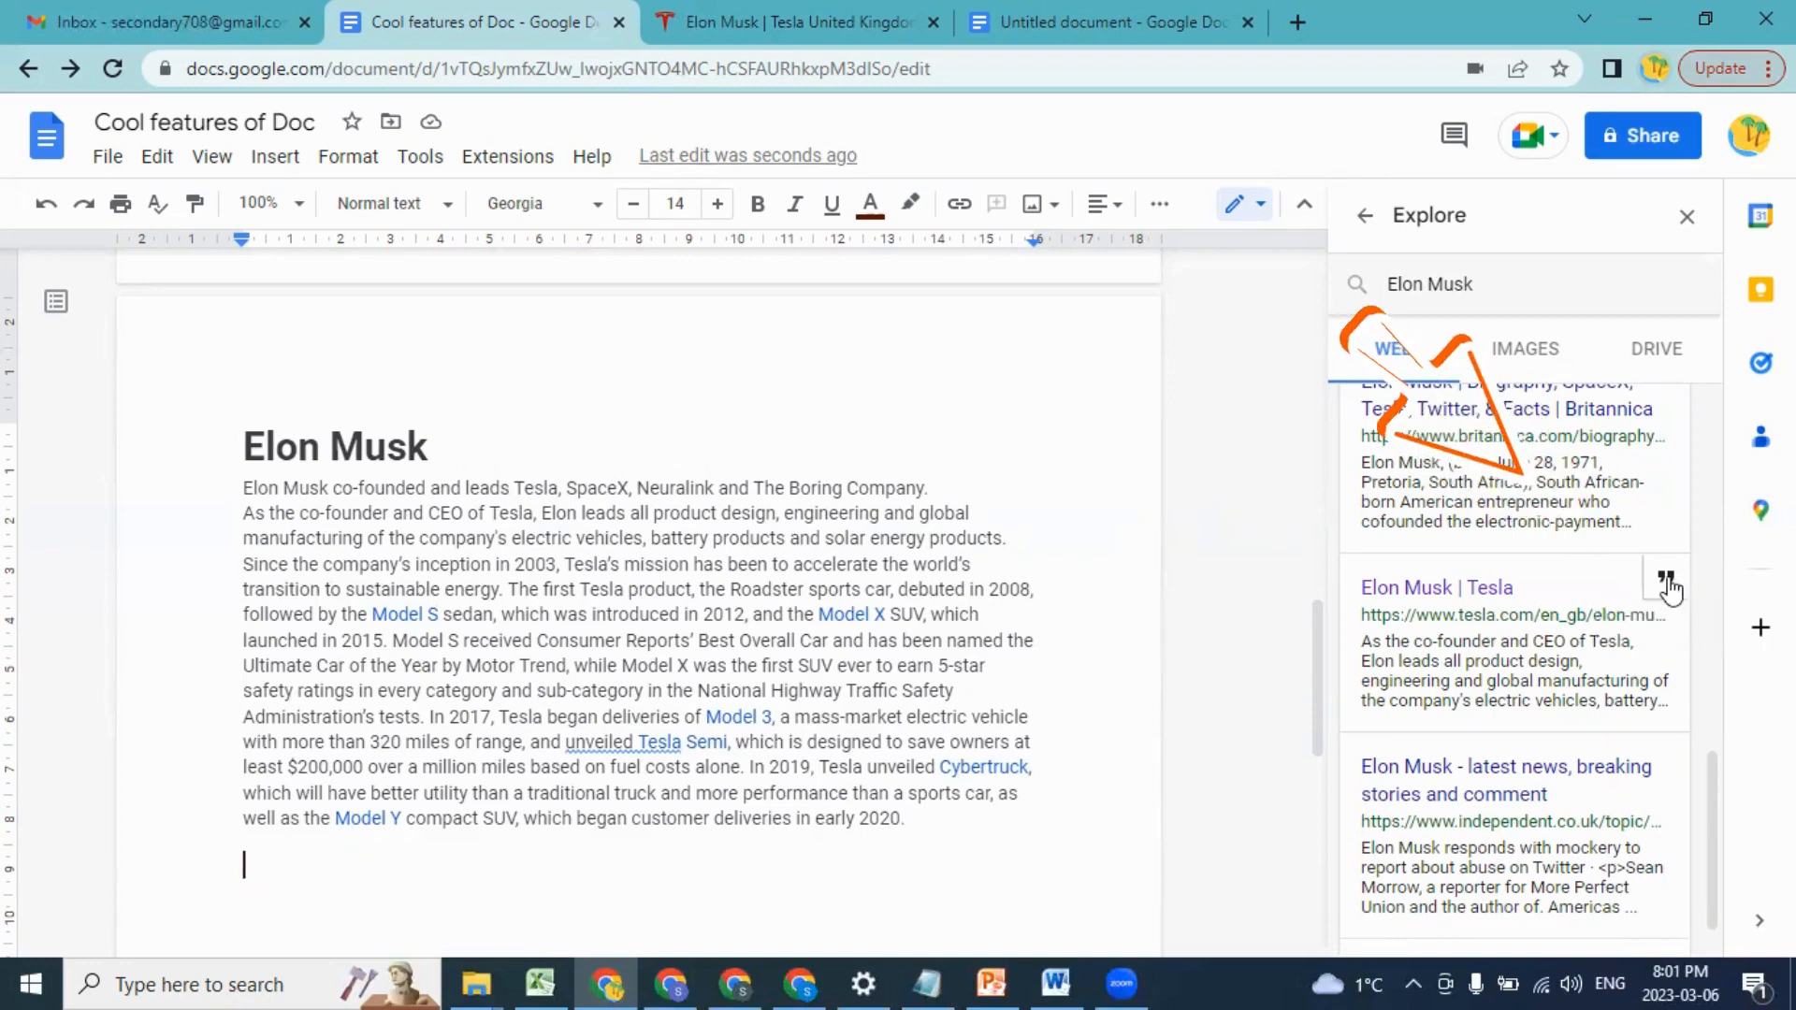
{"action": "left_click", "coordinate": [1668, 590]}
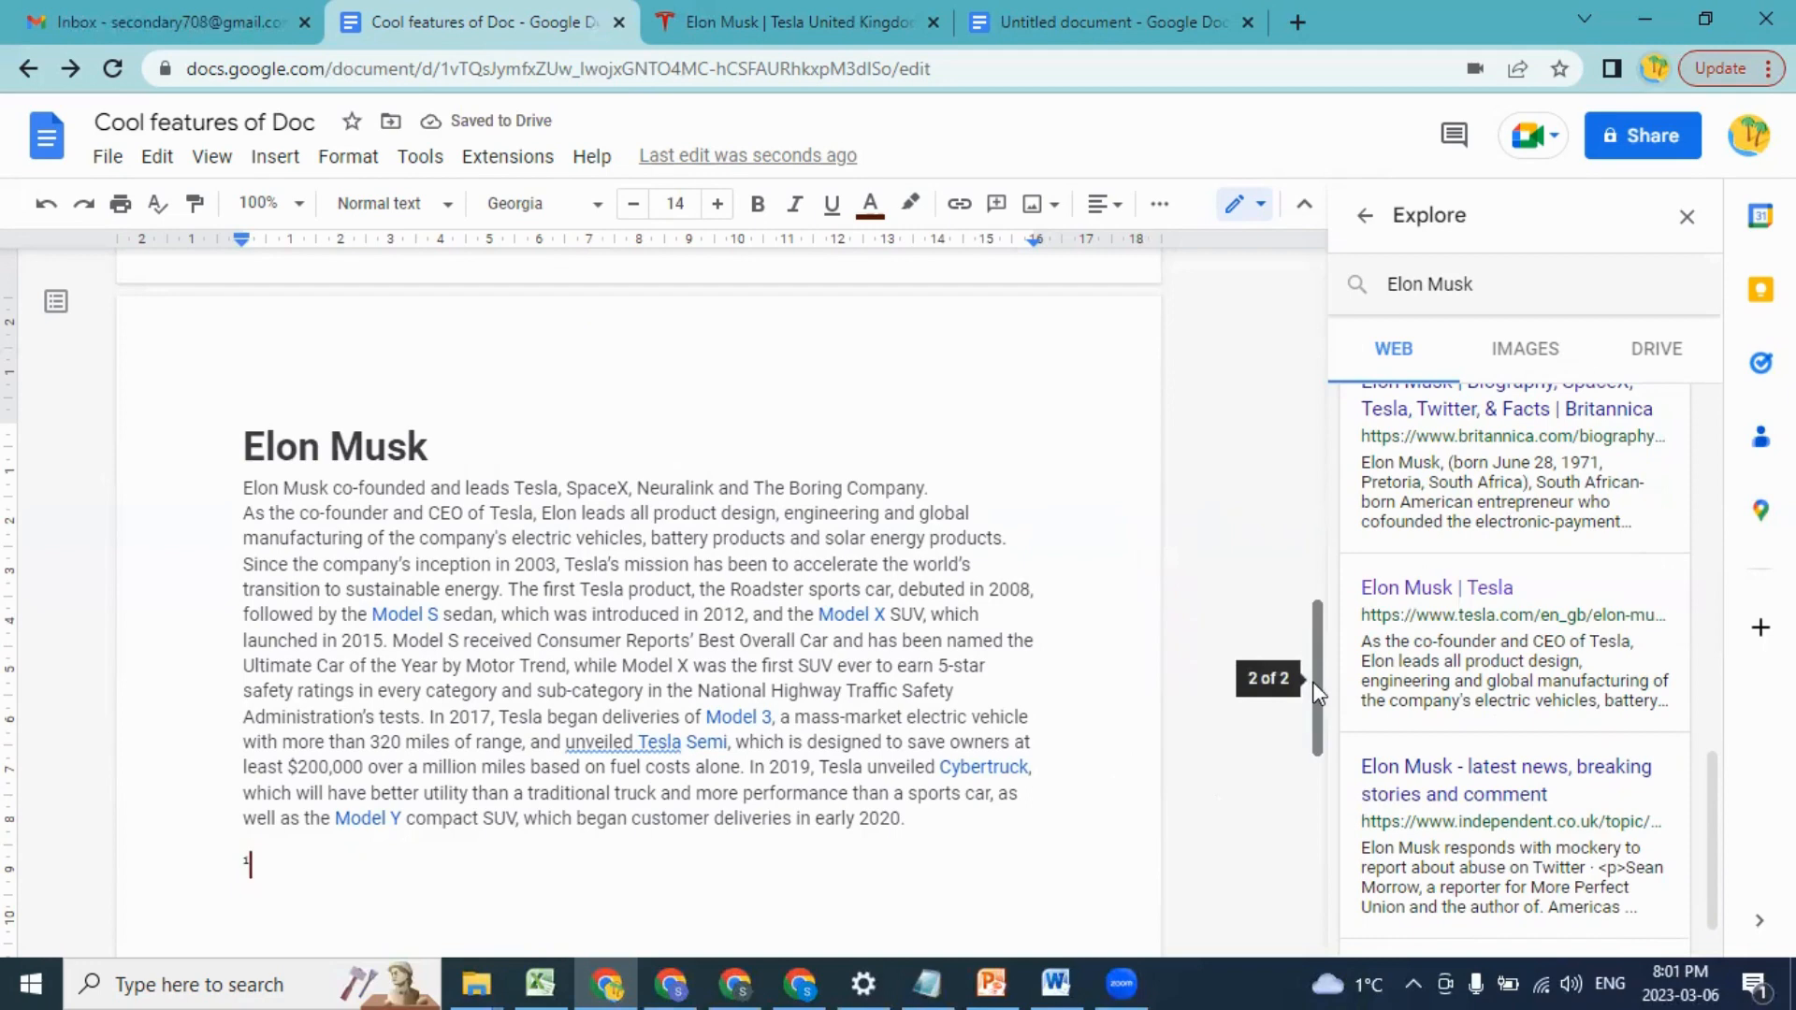
{"action": "left_click_drag", "start_coordinate": [1318, 692], "coordinate": [1336, 884]}
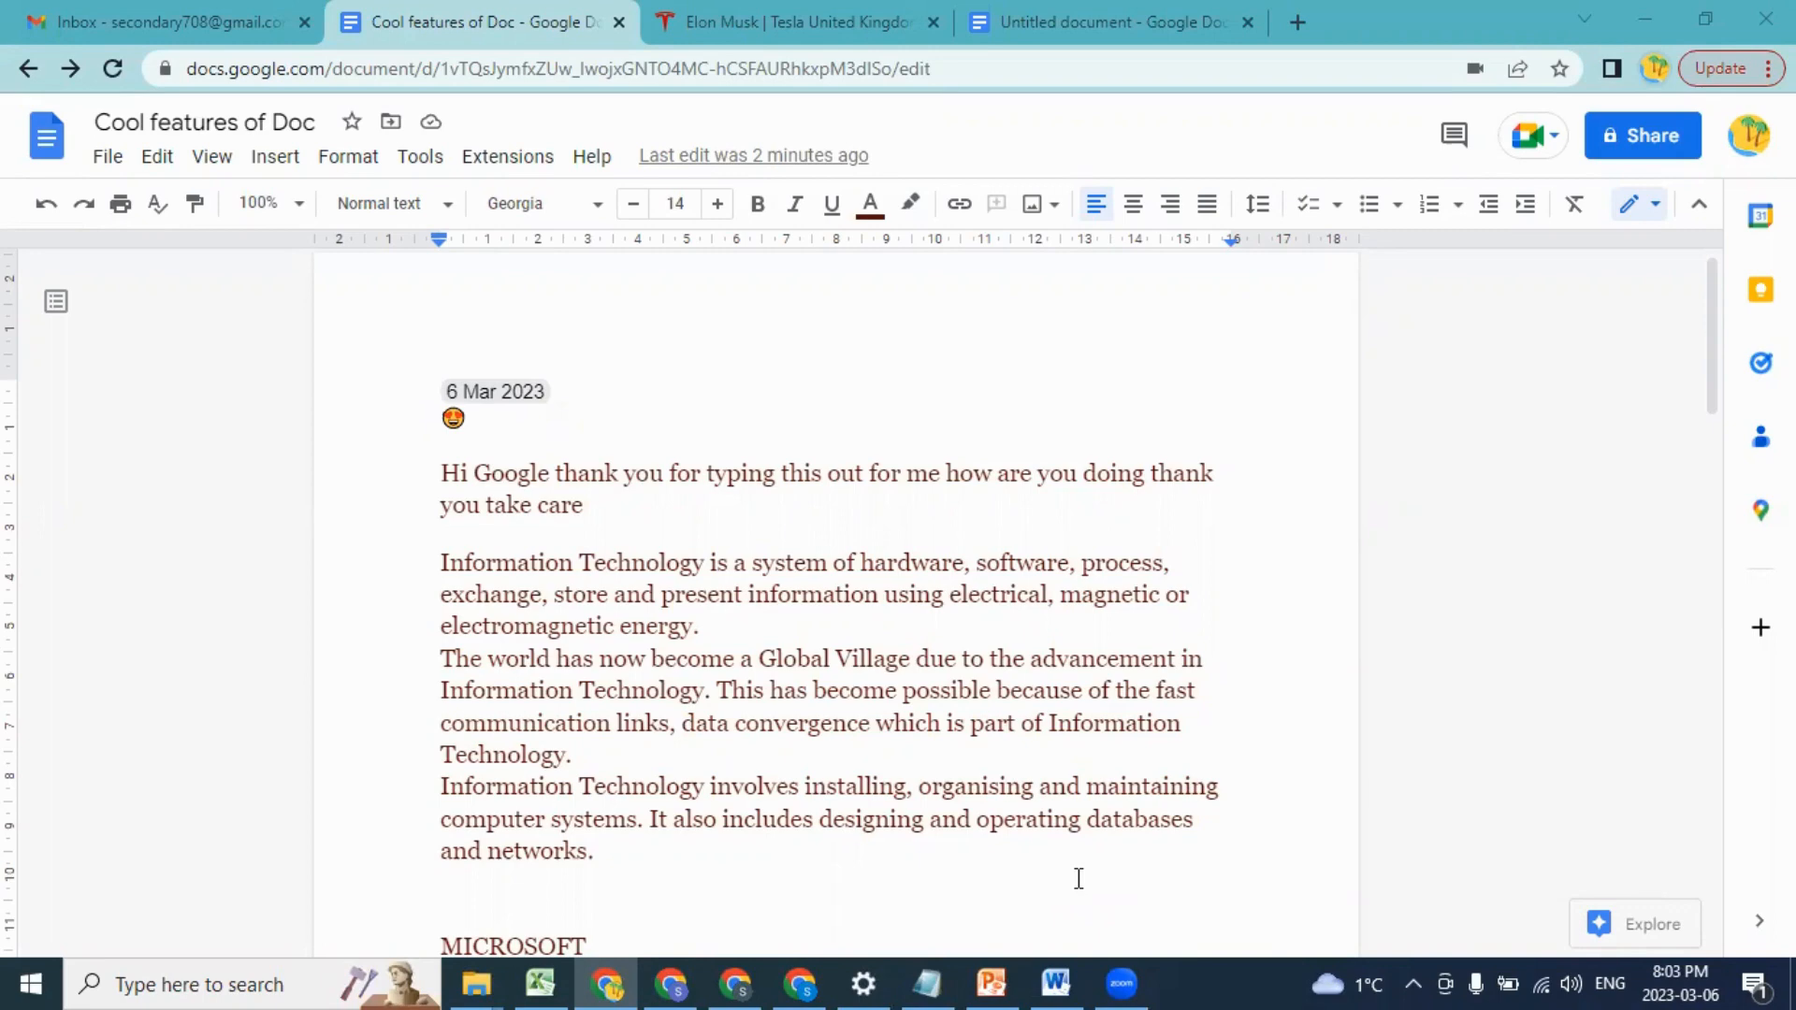
Step: Create an Arabic translation of the document titled "Translated copy of Cool features of Doc"
{"action": "left_click", "coordinate": [423, 168]}
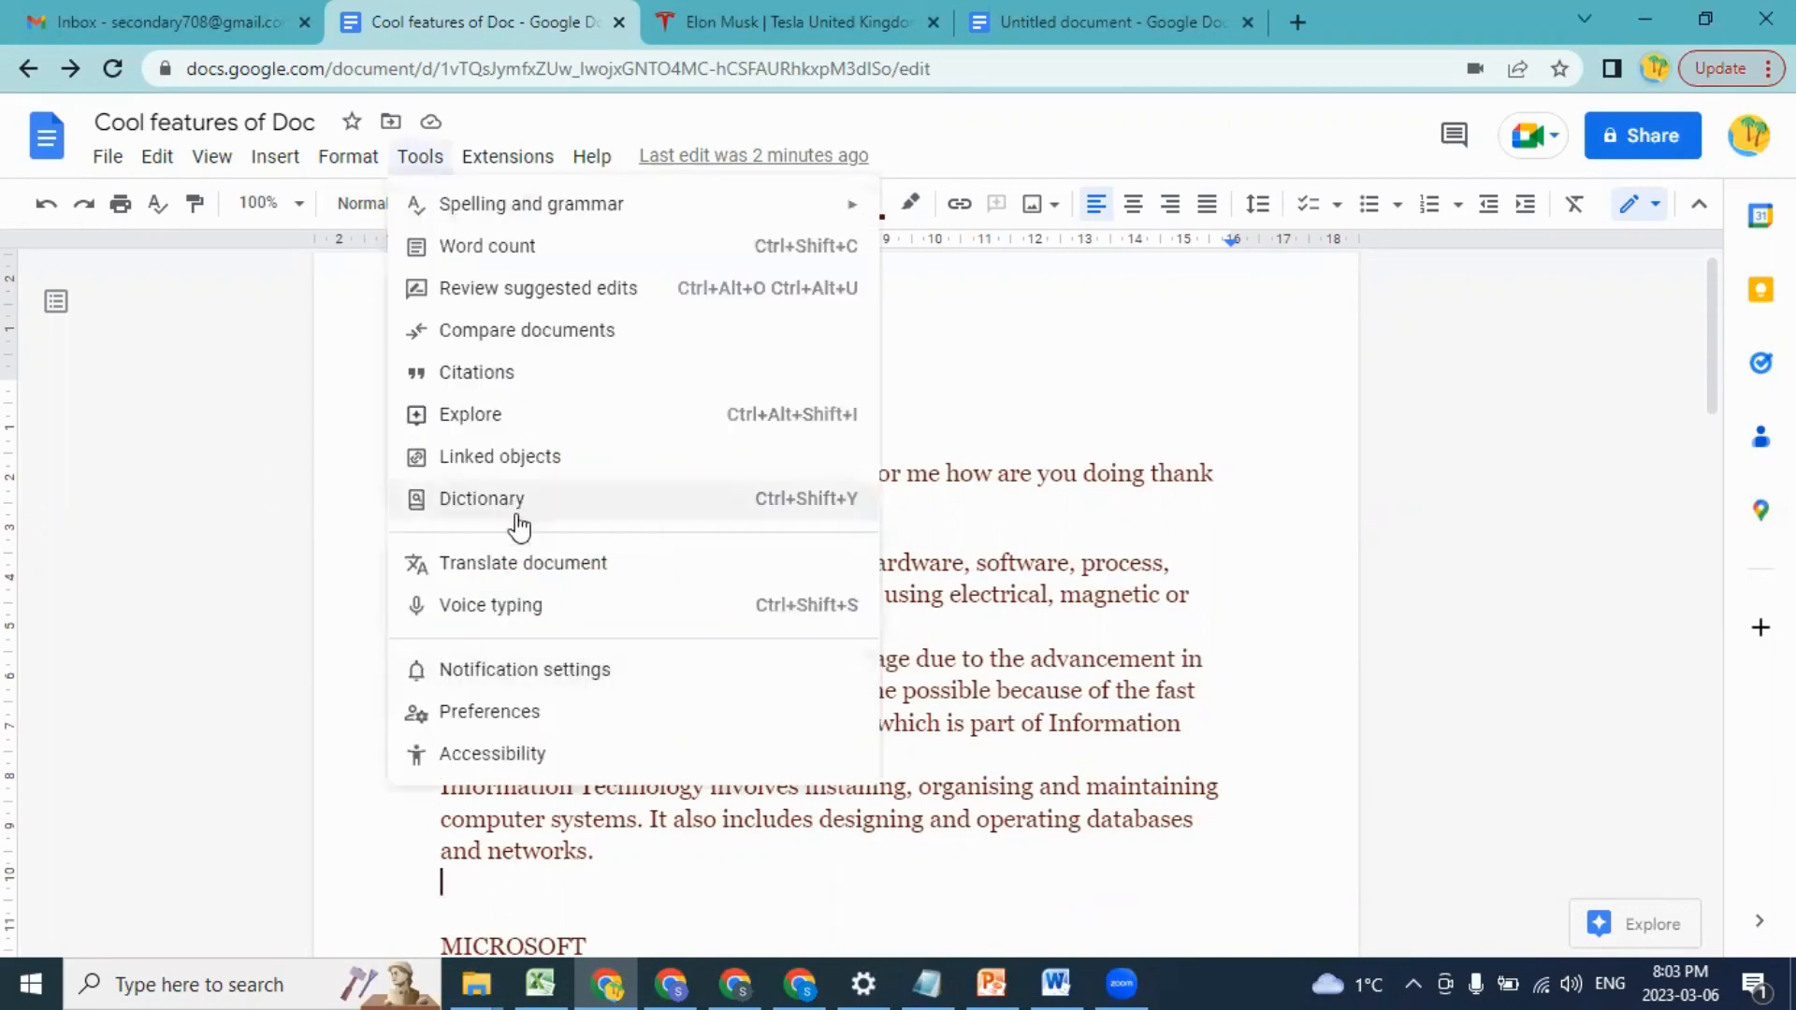
{"action": "left_click", "coordinate": [521, 565]}
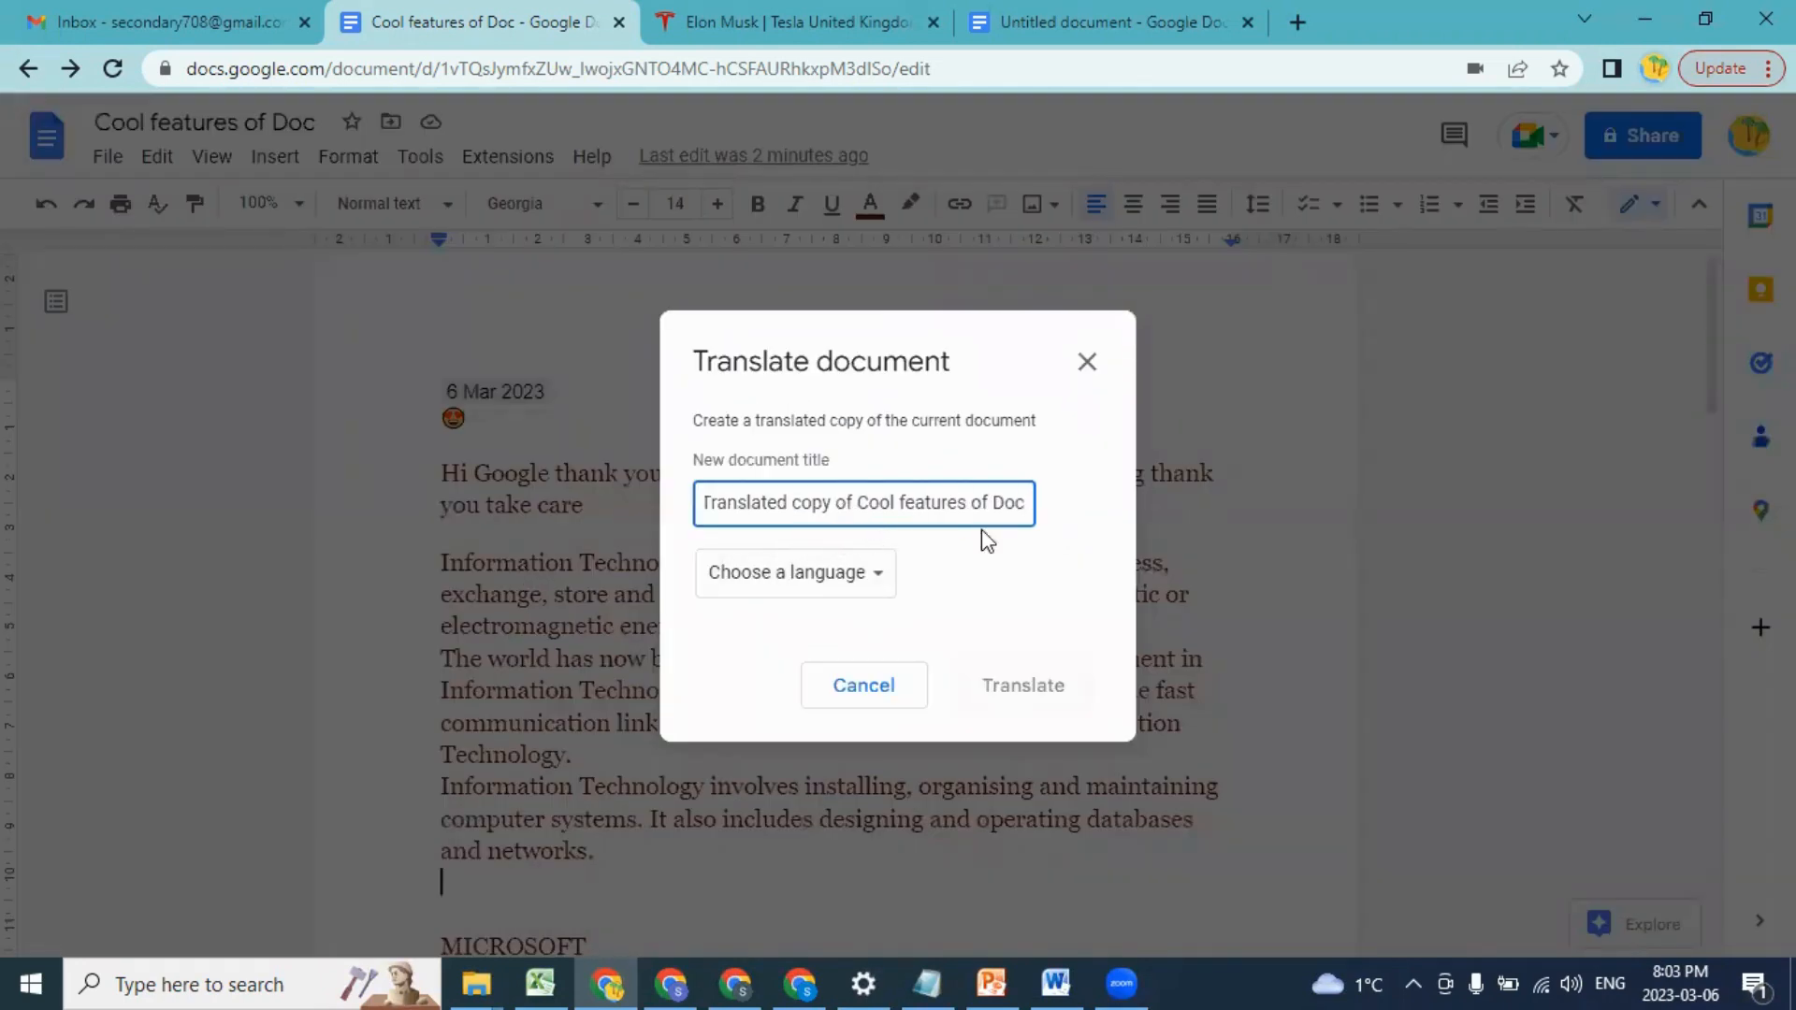
{"action": "left_click", "coordinate": [827, 594]}
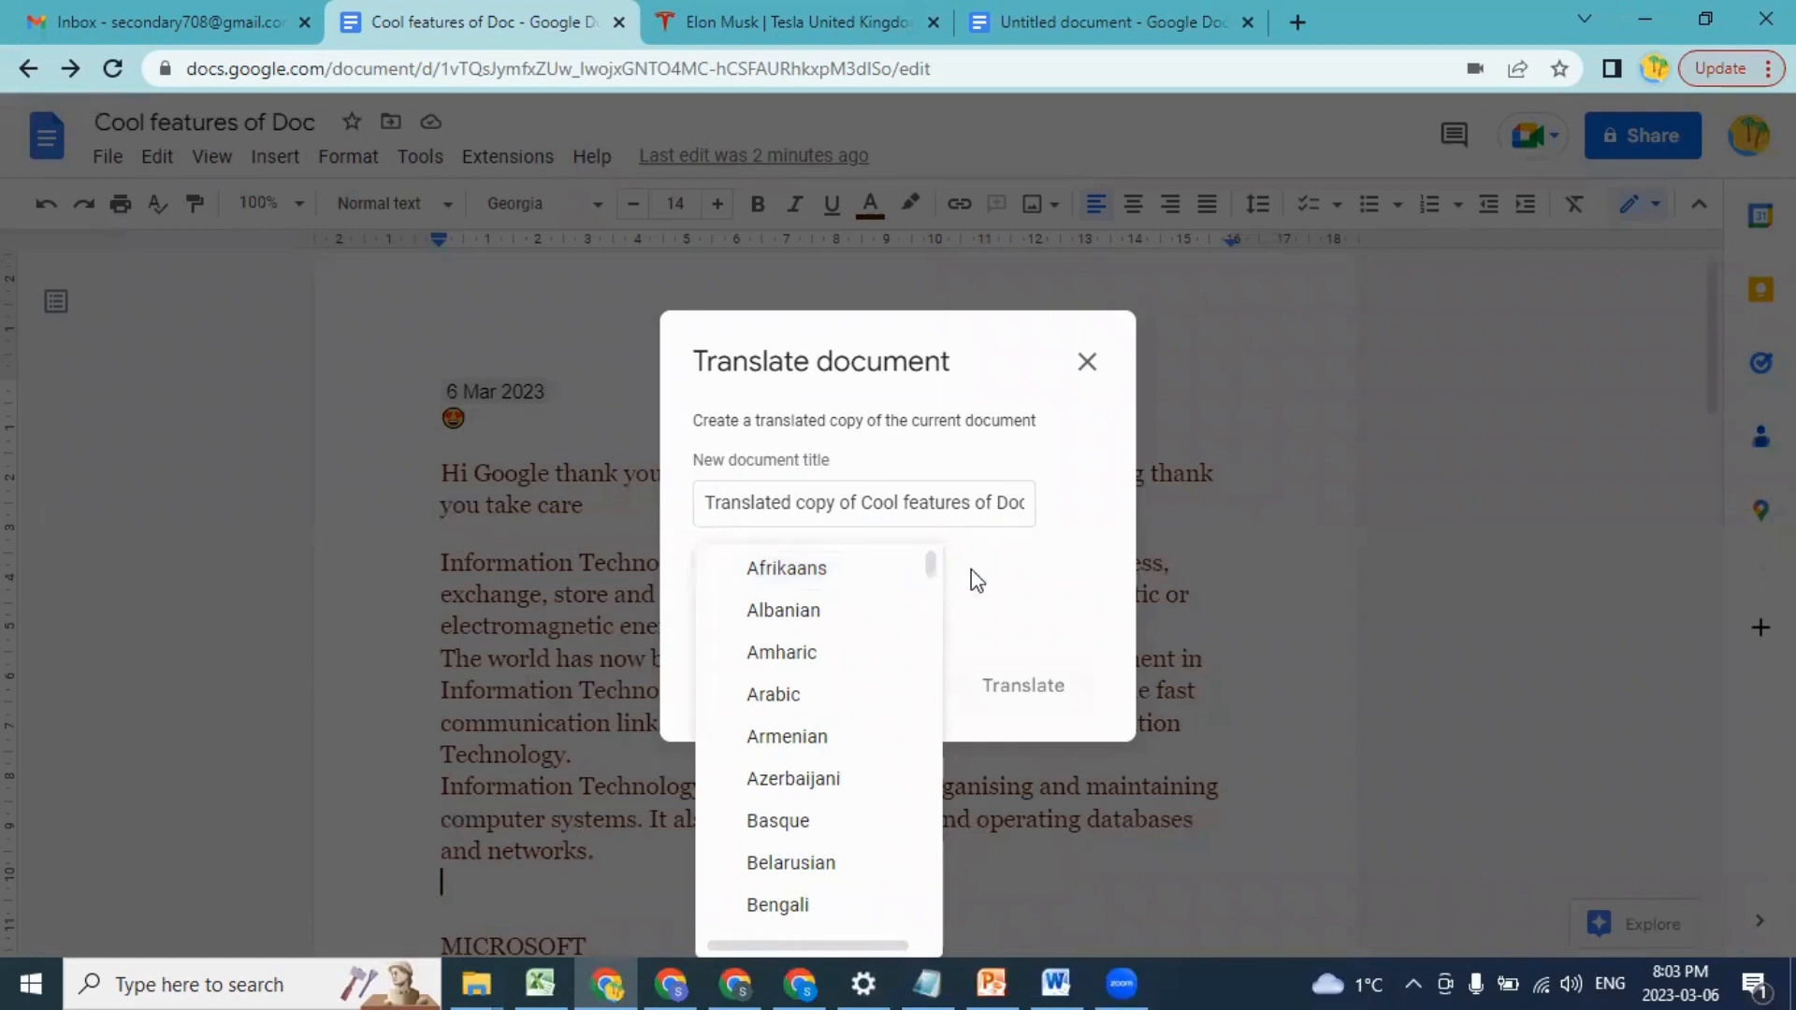
{"action": "left_click", "coordinate": [794, 703]}
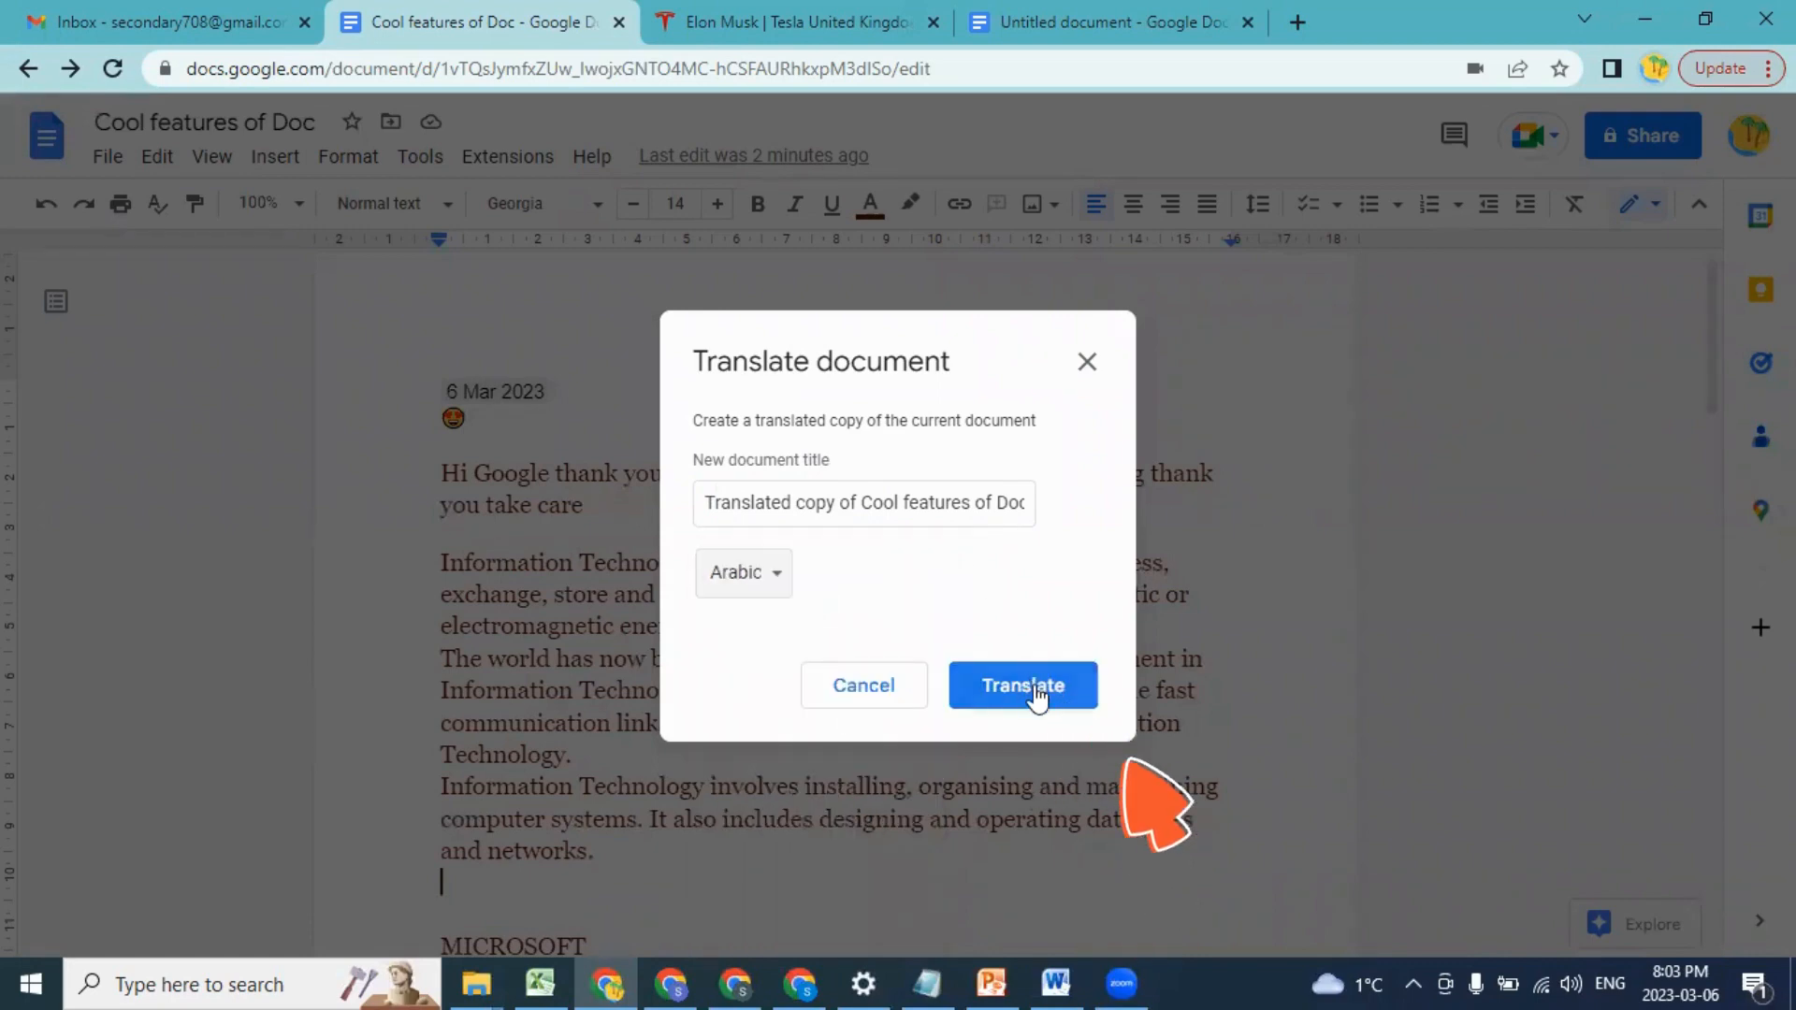
{"action": "left_click", "coordinate": [1023, 687]}
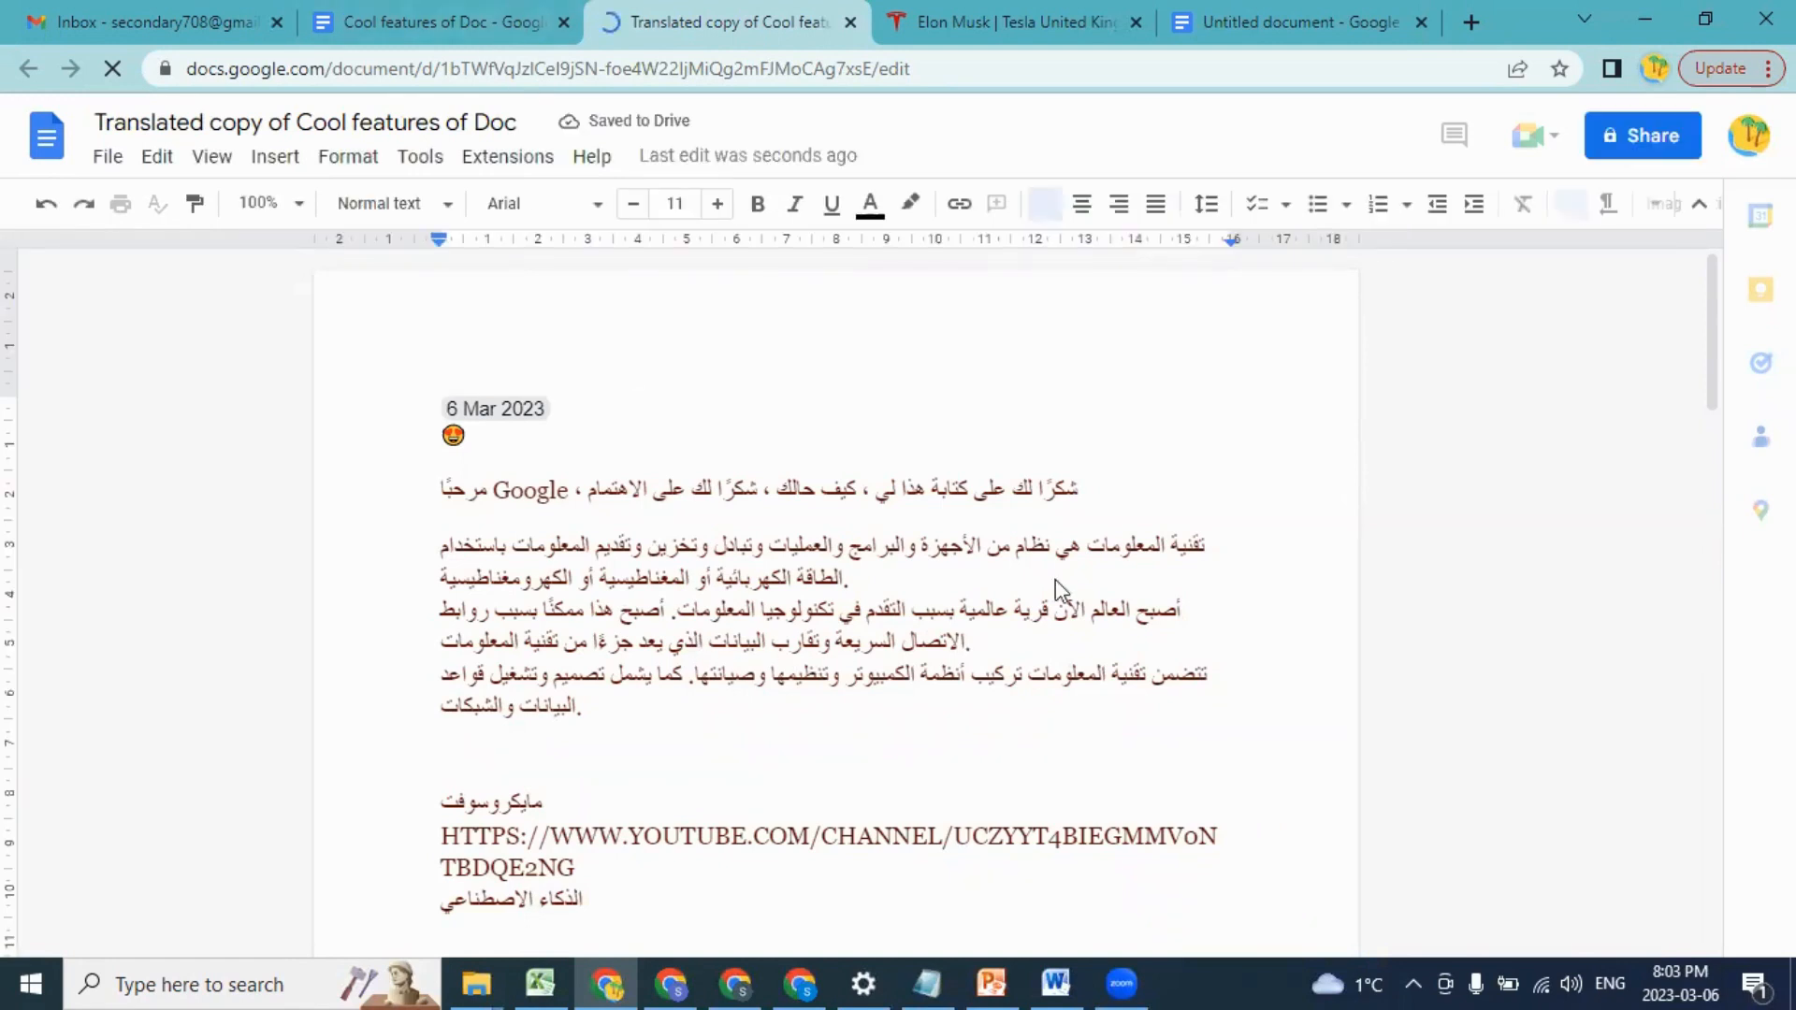
{"action": "left_click", "coordinate": [1102, 490]}
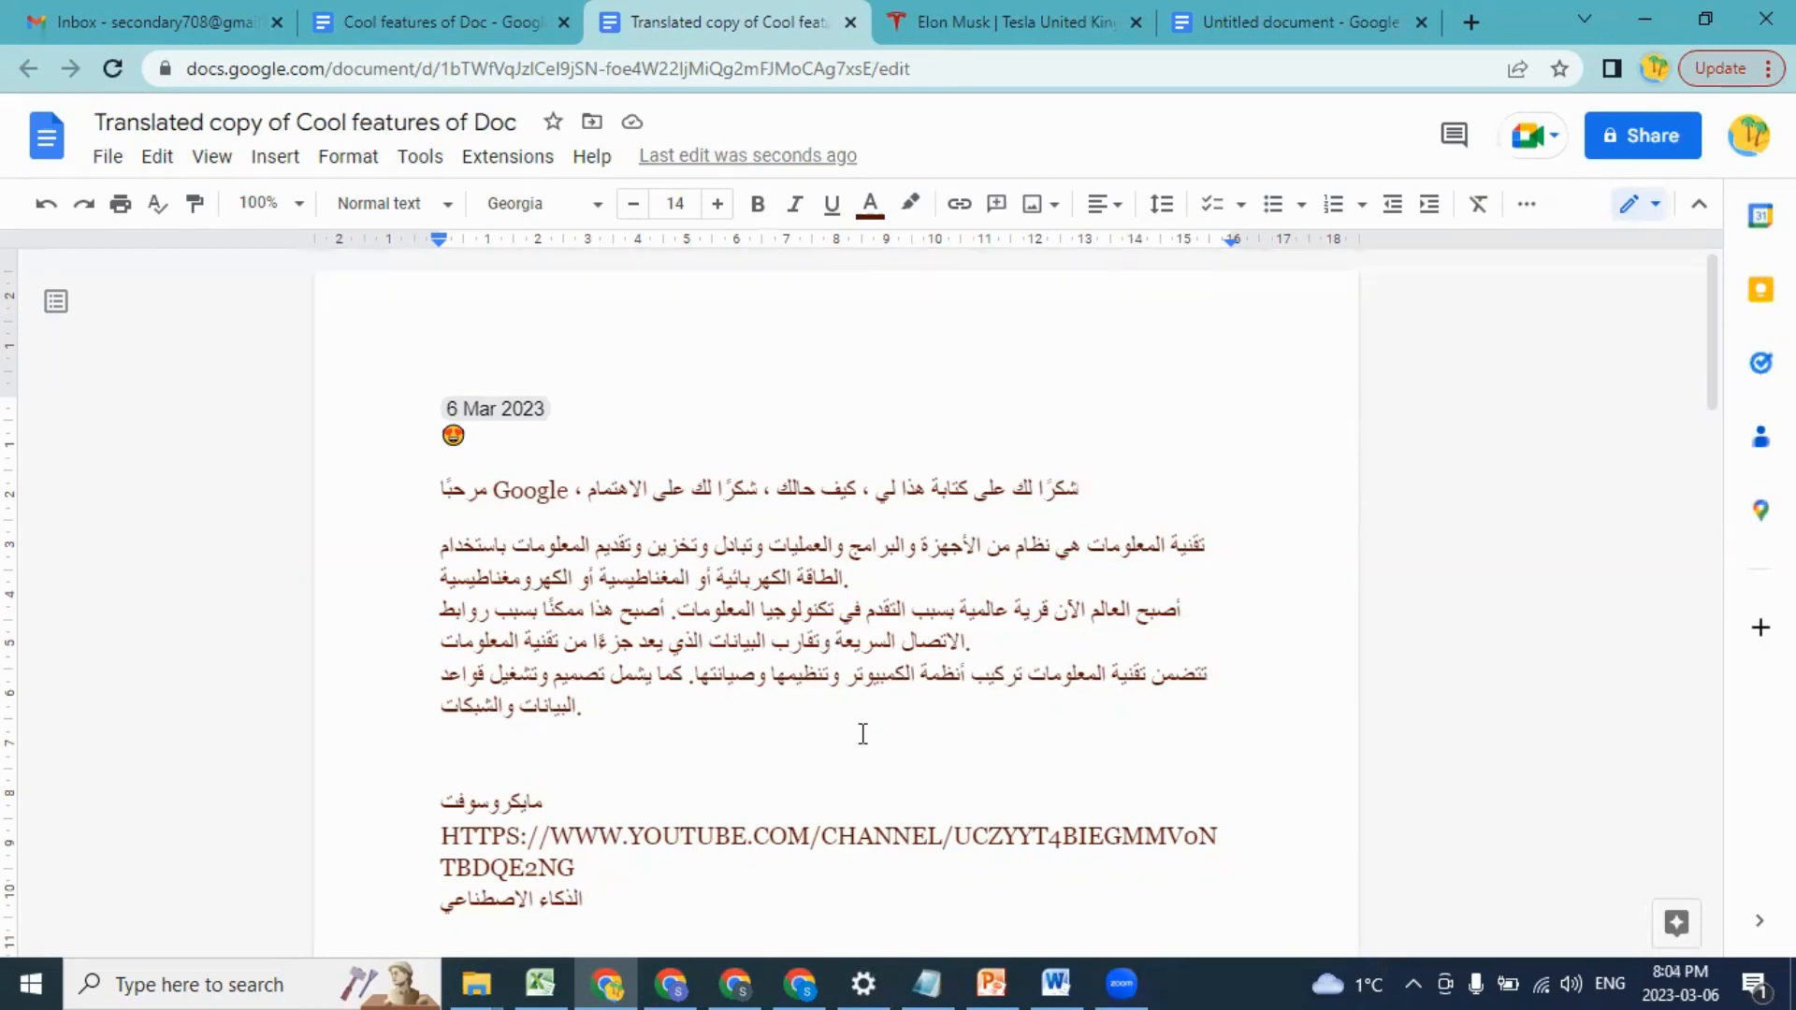
Step: Return to the original document and create a French translated copy of it under the default title
{"action": "left_click", "coordinate": [465, 15]}
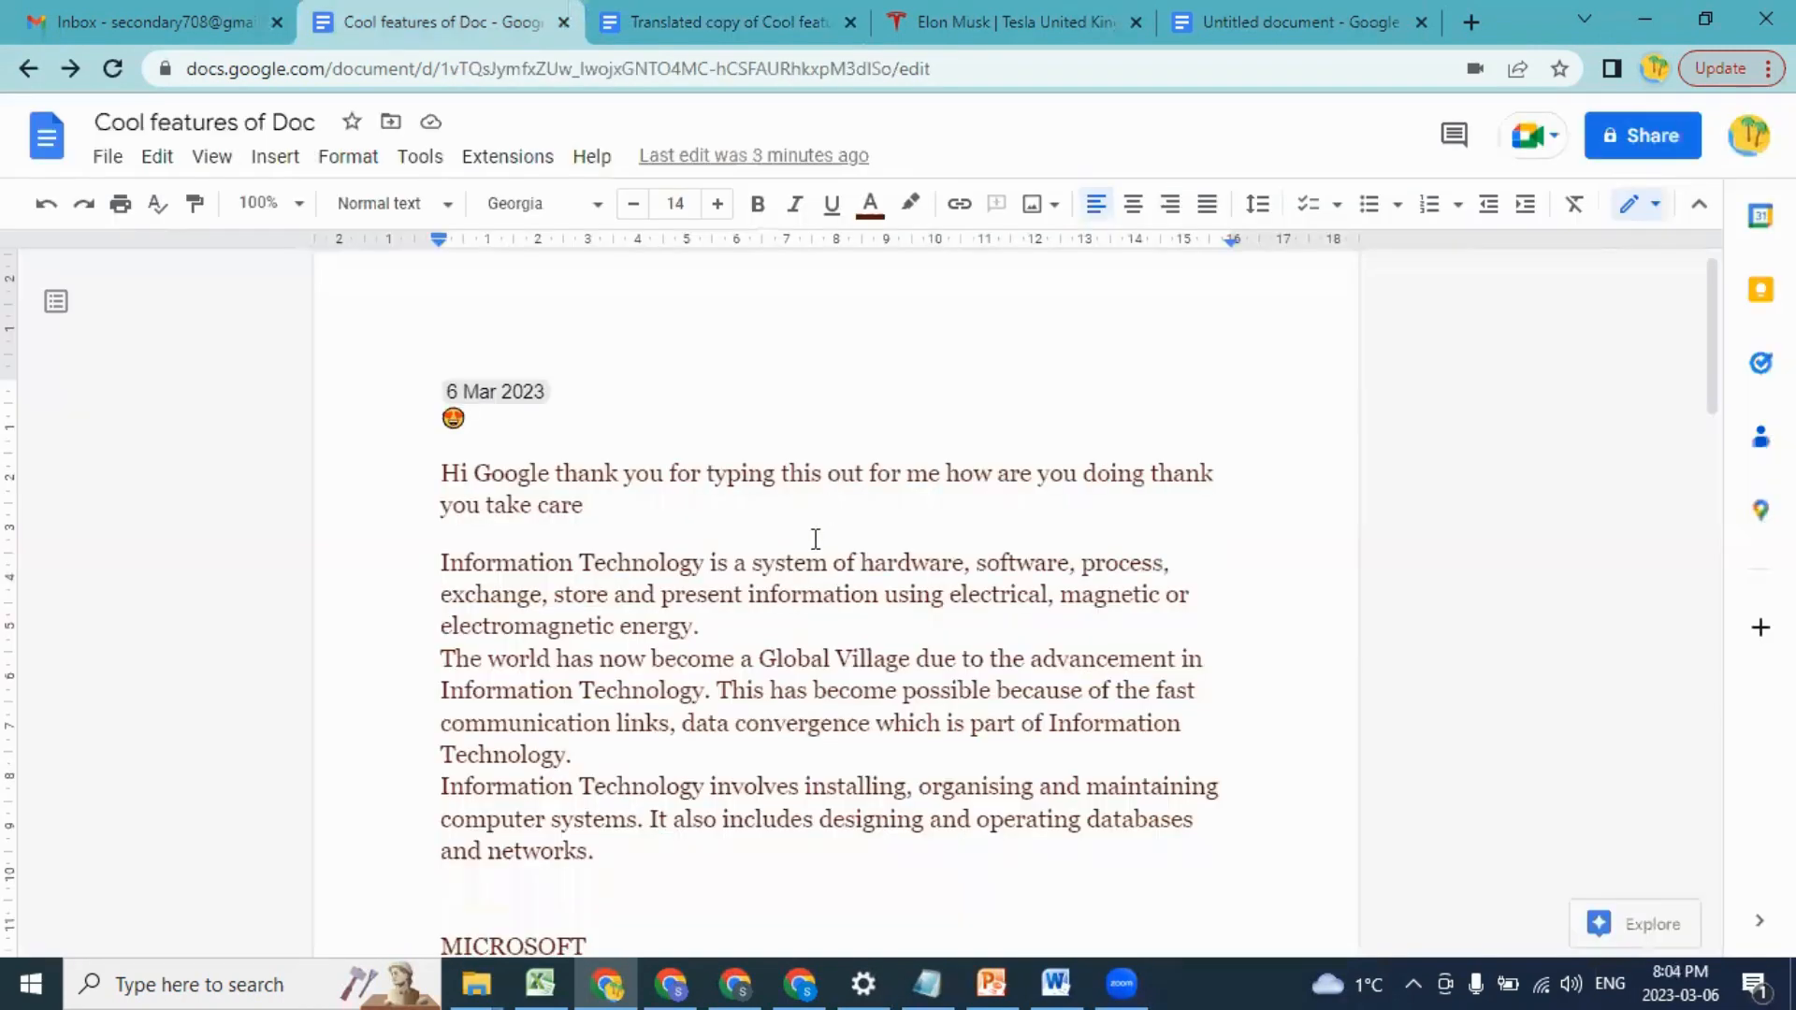
{"action": "left_click", "coordinate": [420, 156]}
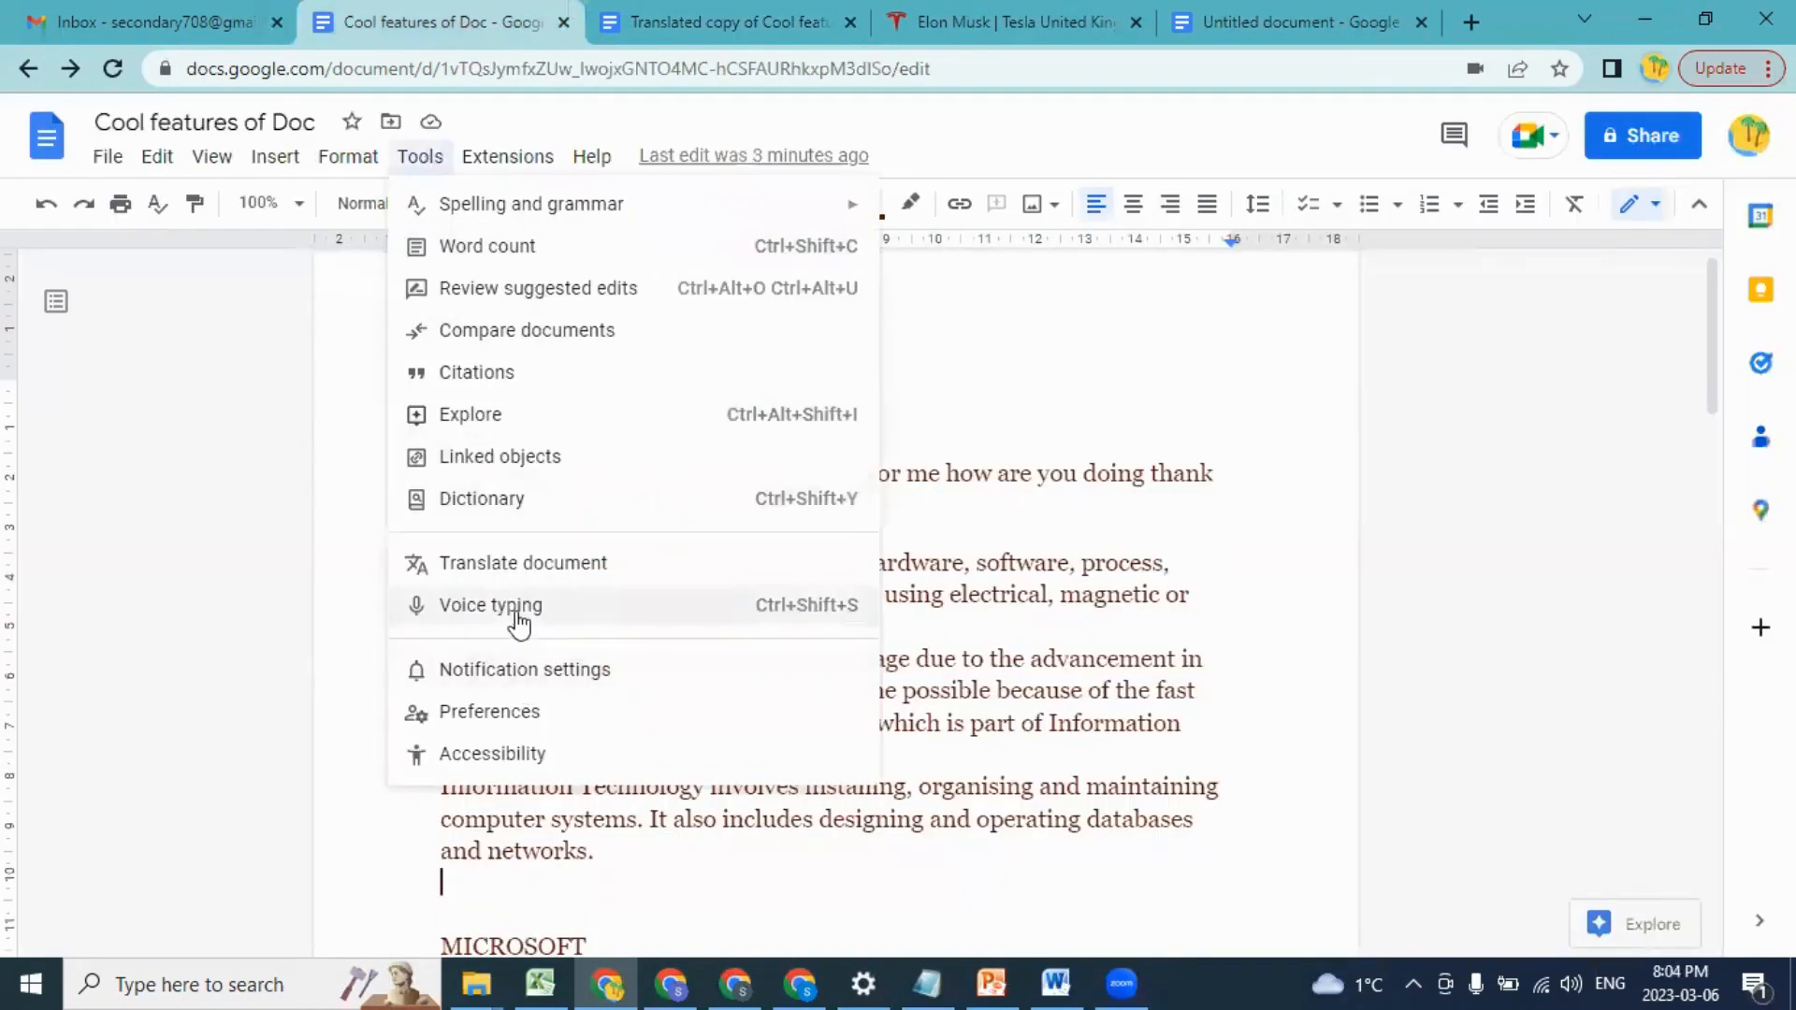
{"action": "left_click", "coordinate": [522, 561]}
{"action": "left_click", "coordinate": [878, 572]}
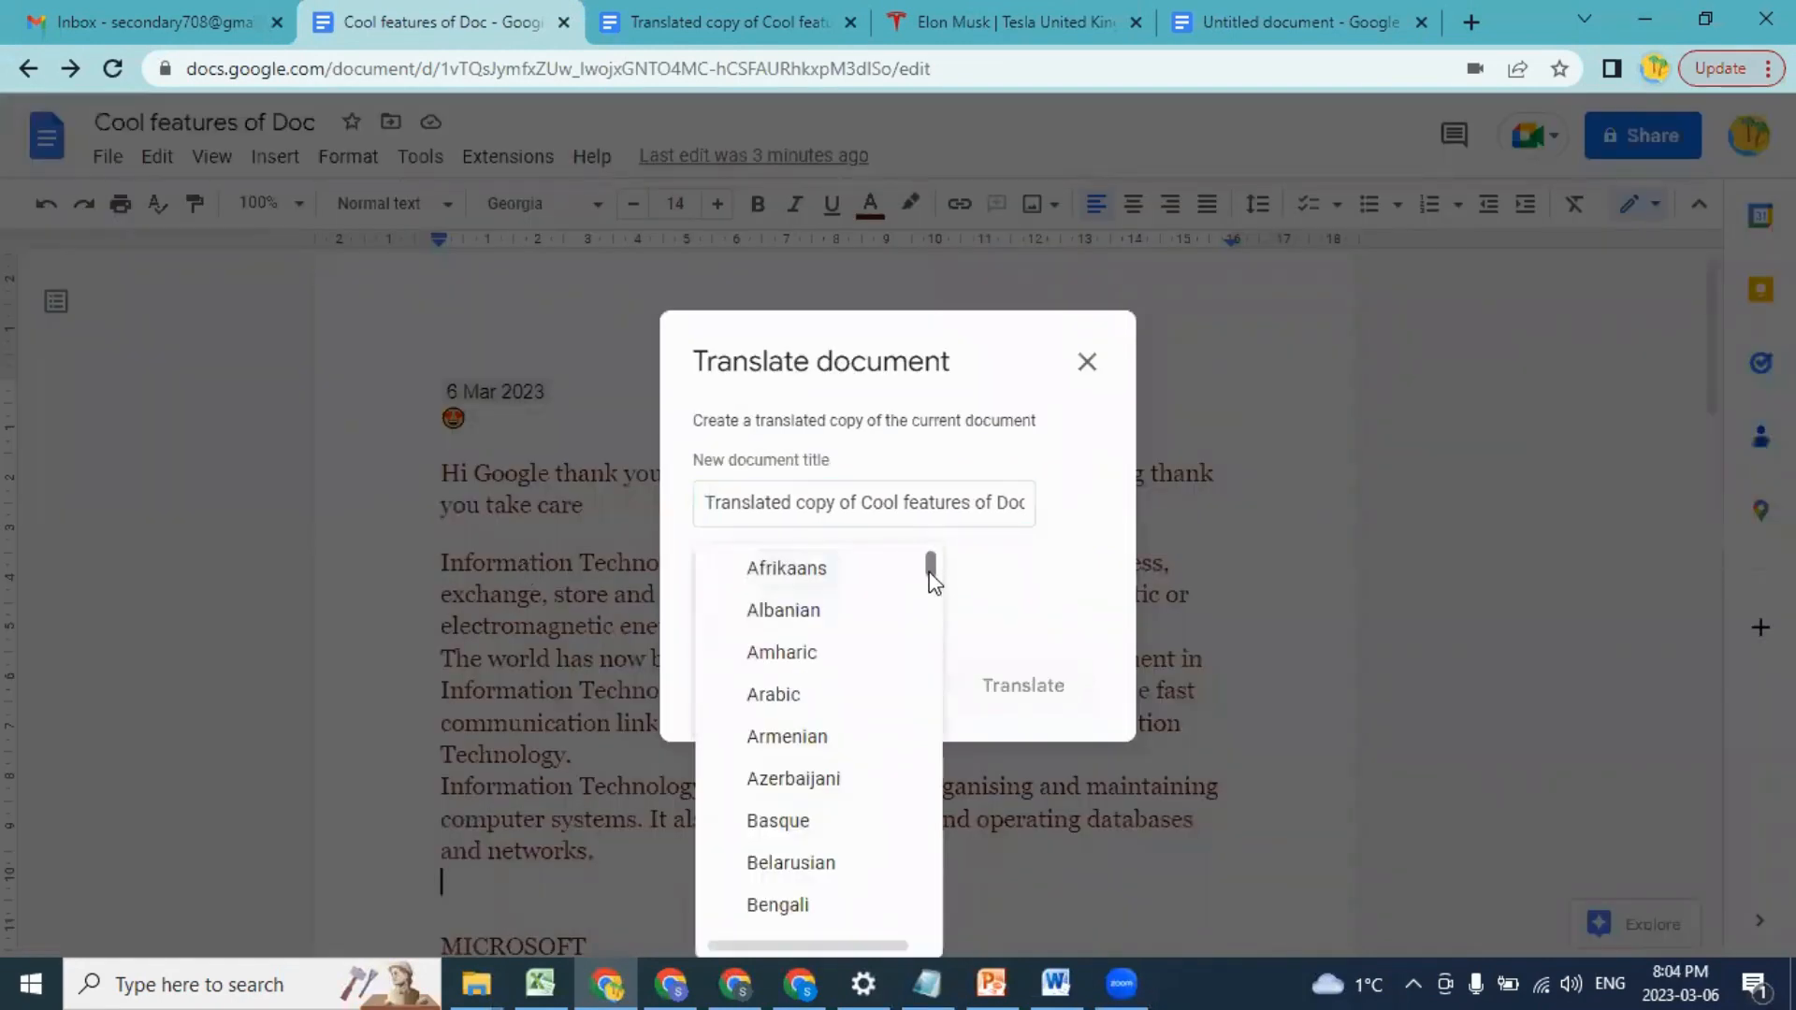
{"action": "left_click_drag", "start_coordinate": [934, 574], "coordinate": [935, 714]}
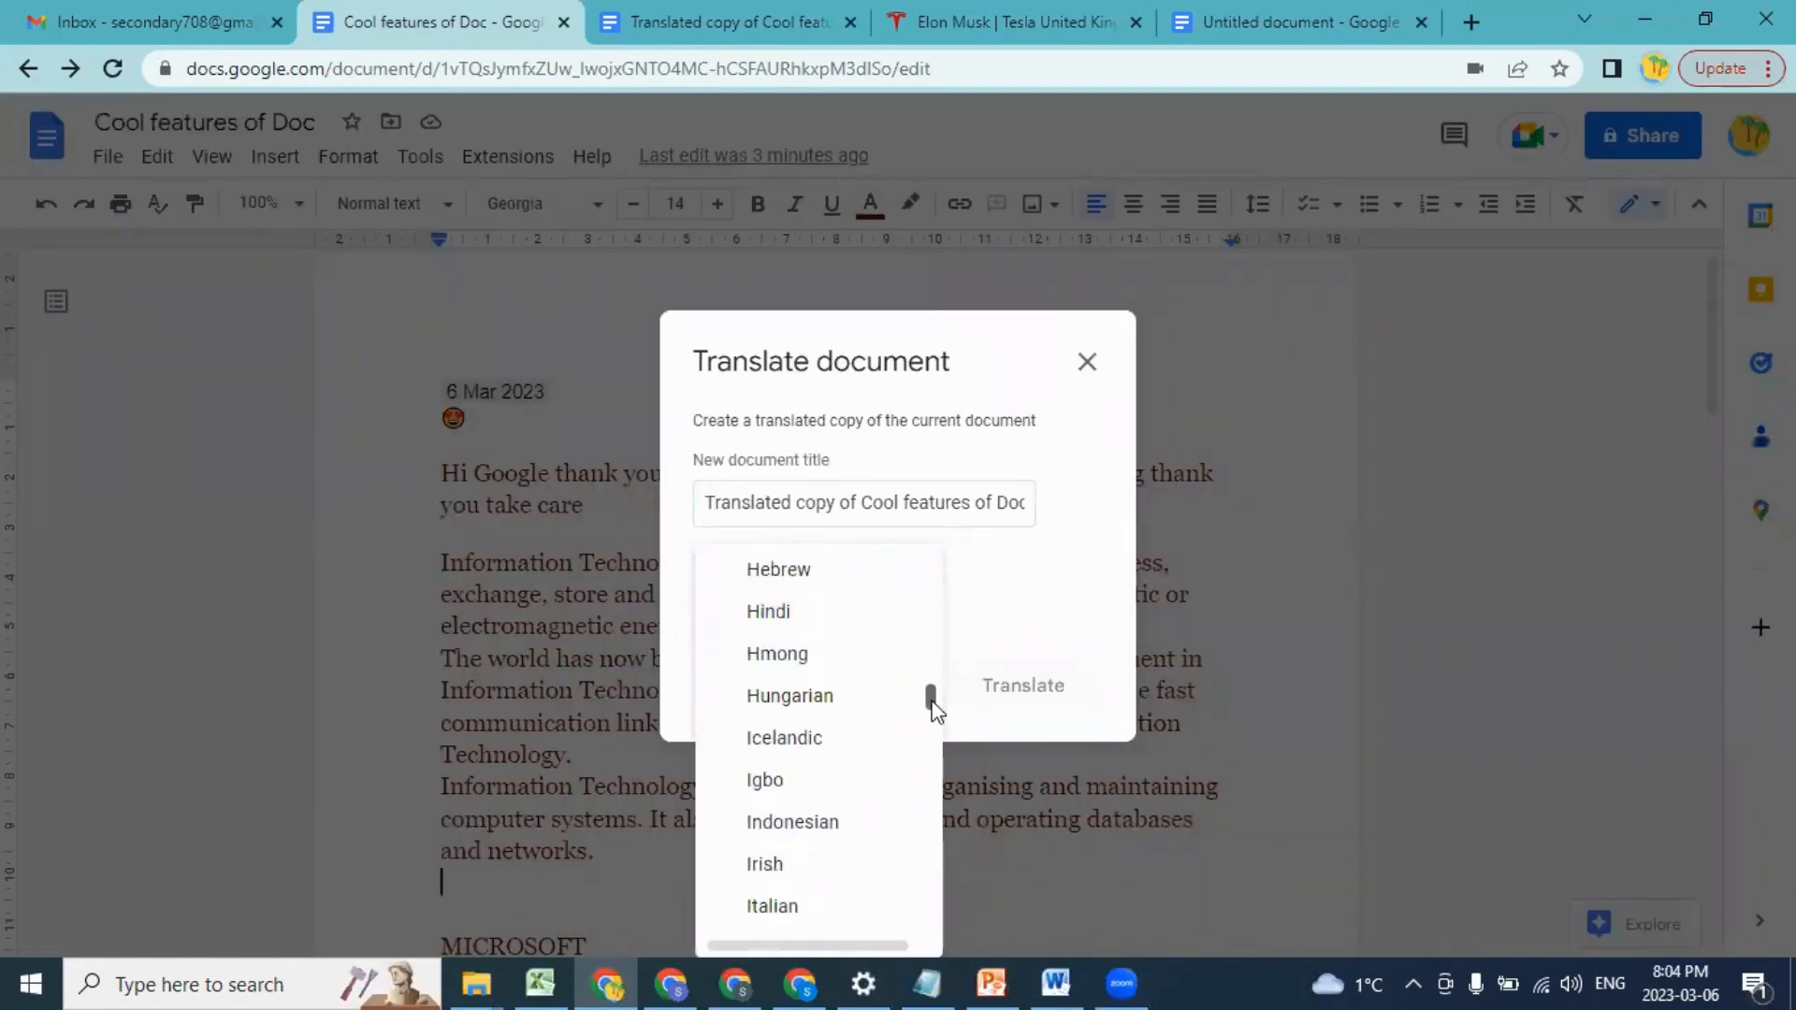
{"action": "scroll", "coordinate": [851, 698], "scroll_direction": "up", "scroll_amount": 5}
{"action": "left_click", "coordinate": [848, 692]}
{"action": "left_click", "coordinate": [1024, 692]}
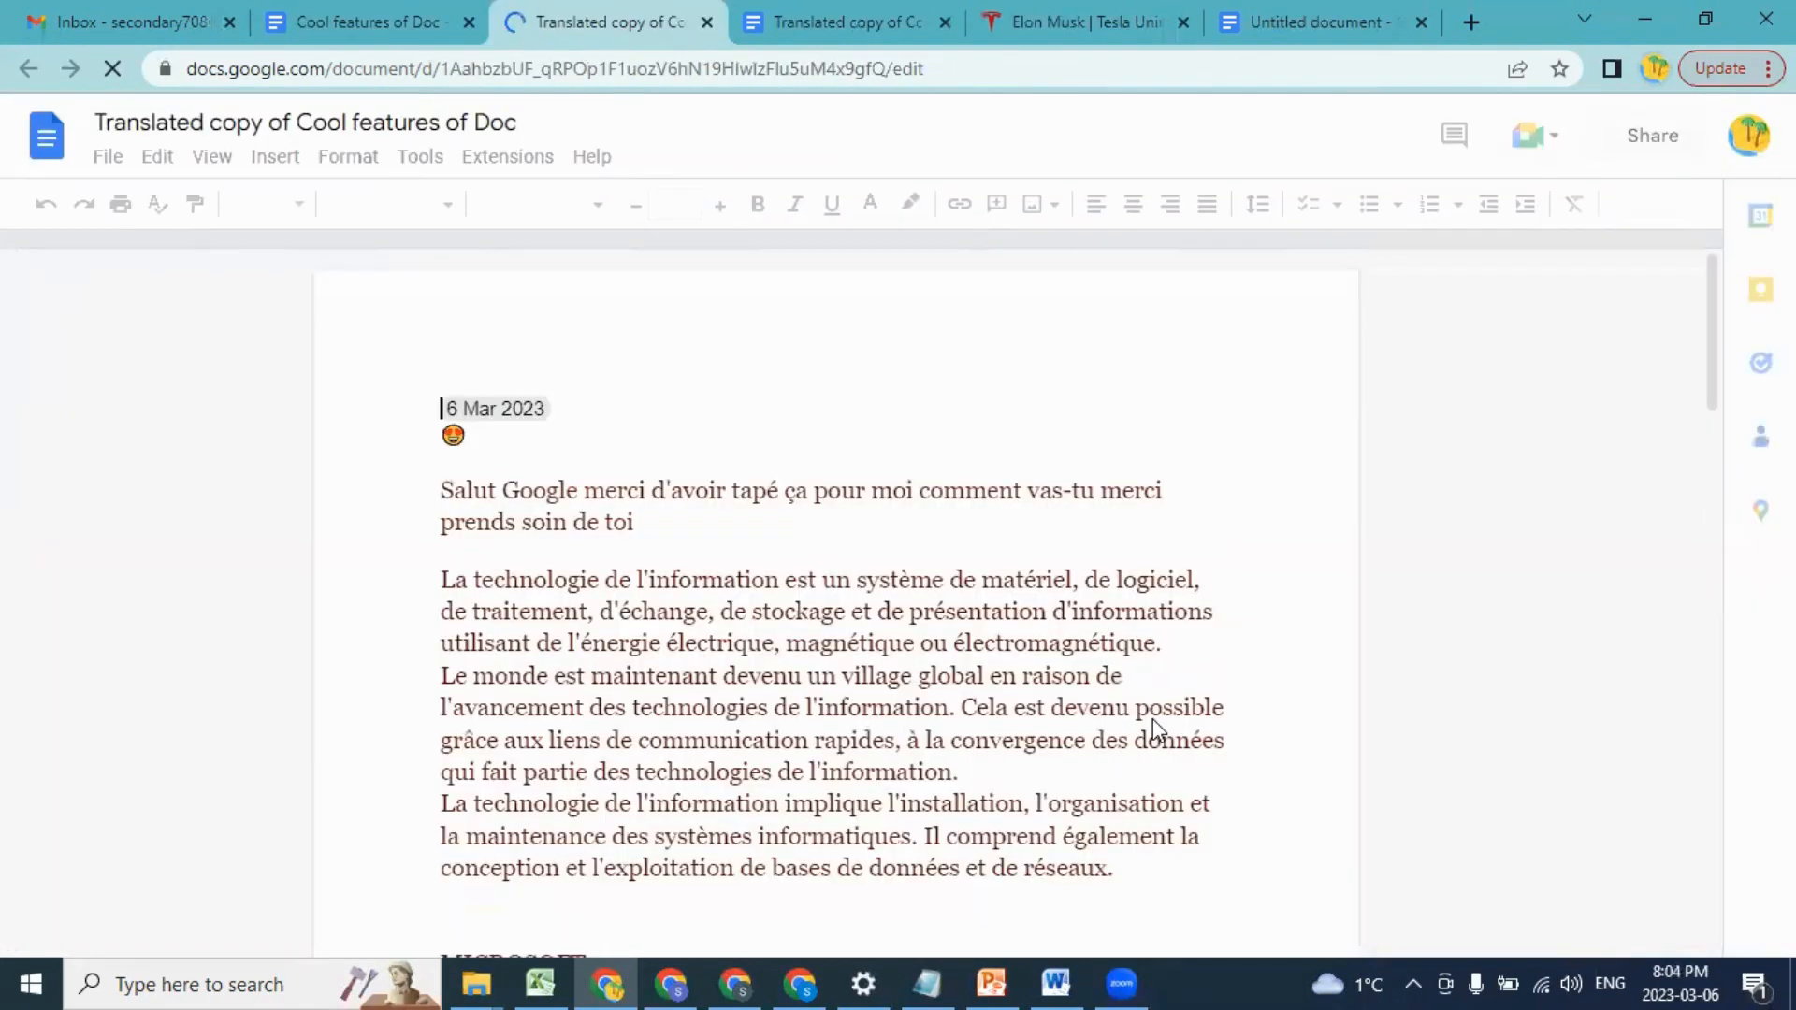
{"action": "left_click", "coordinate": [668, 536]}
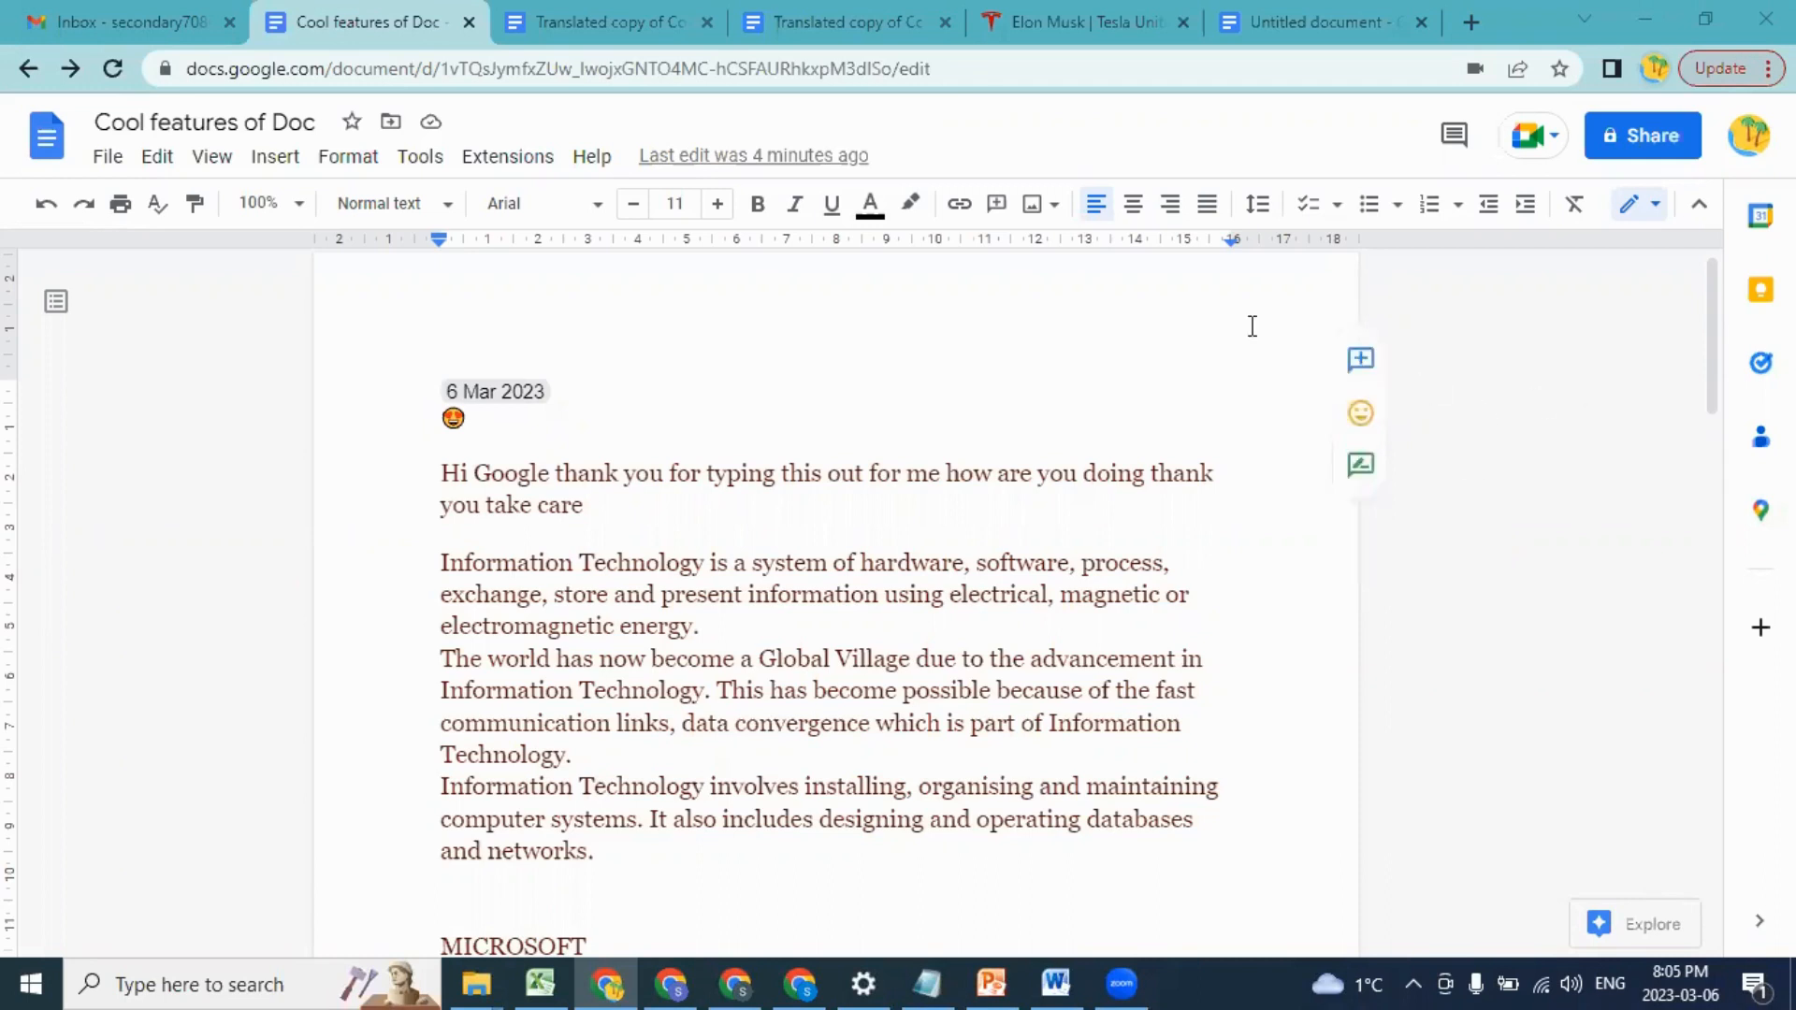
Step: Open the word count for the original document and set it to display while typing
{"action": "left_click", "coordinate": [978, 391]}
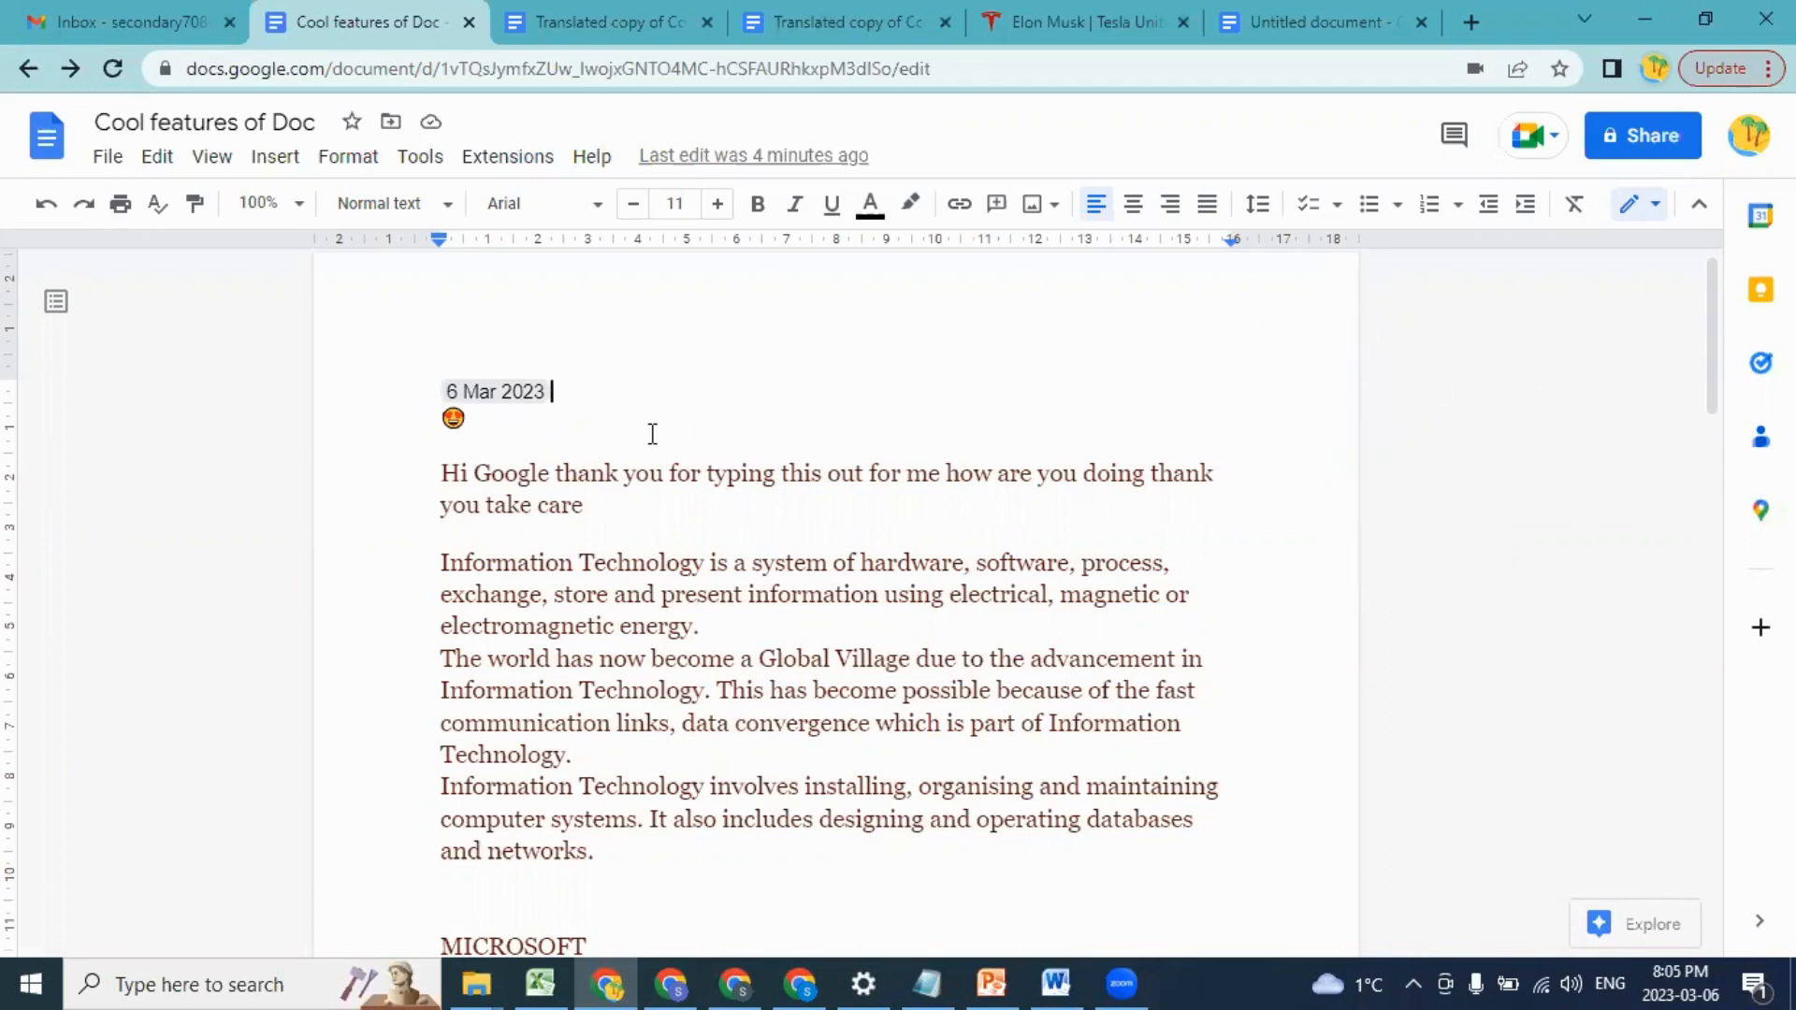
{"action": "left_click", "coordinate": [425, 159]}
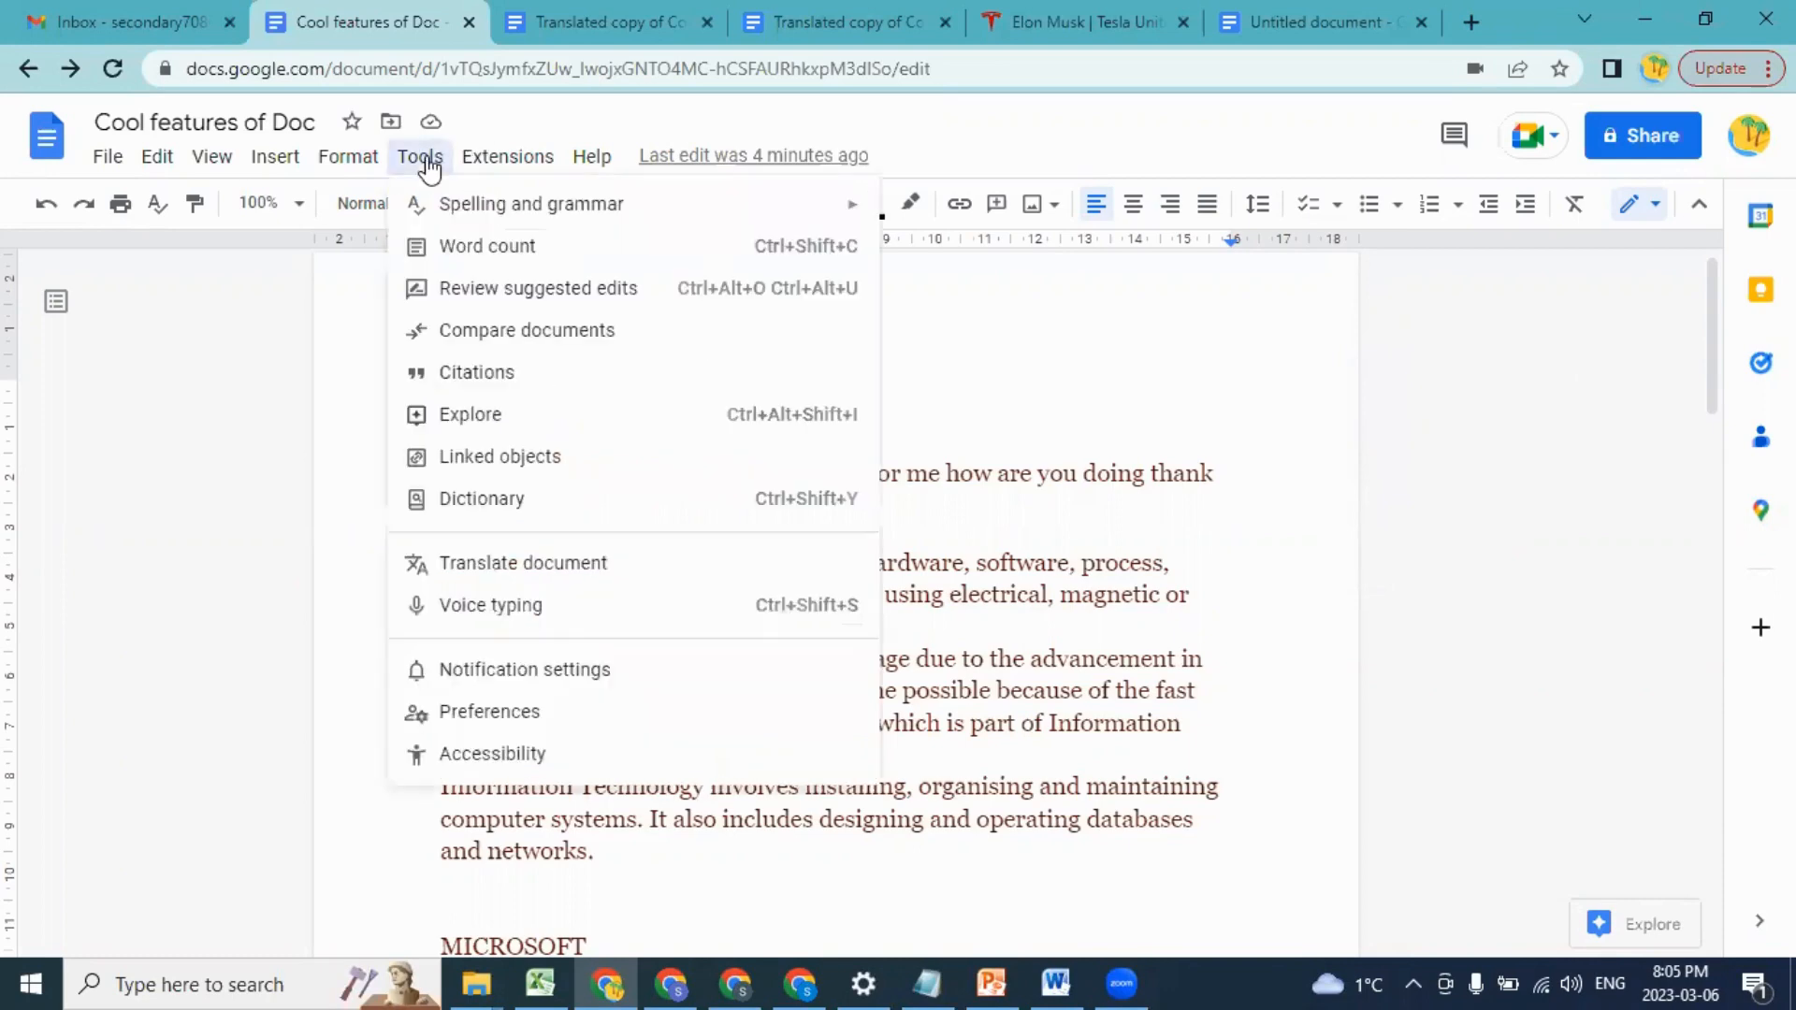
{"action": "left_click", "coordinate": [478, 260]}
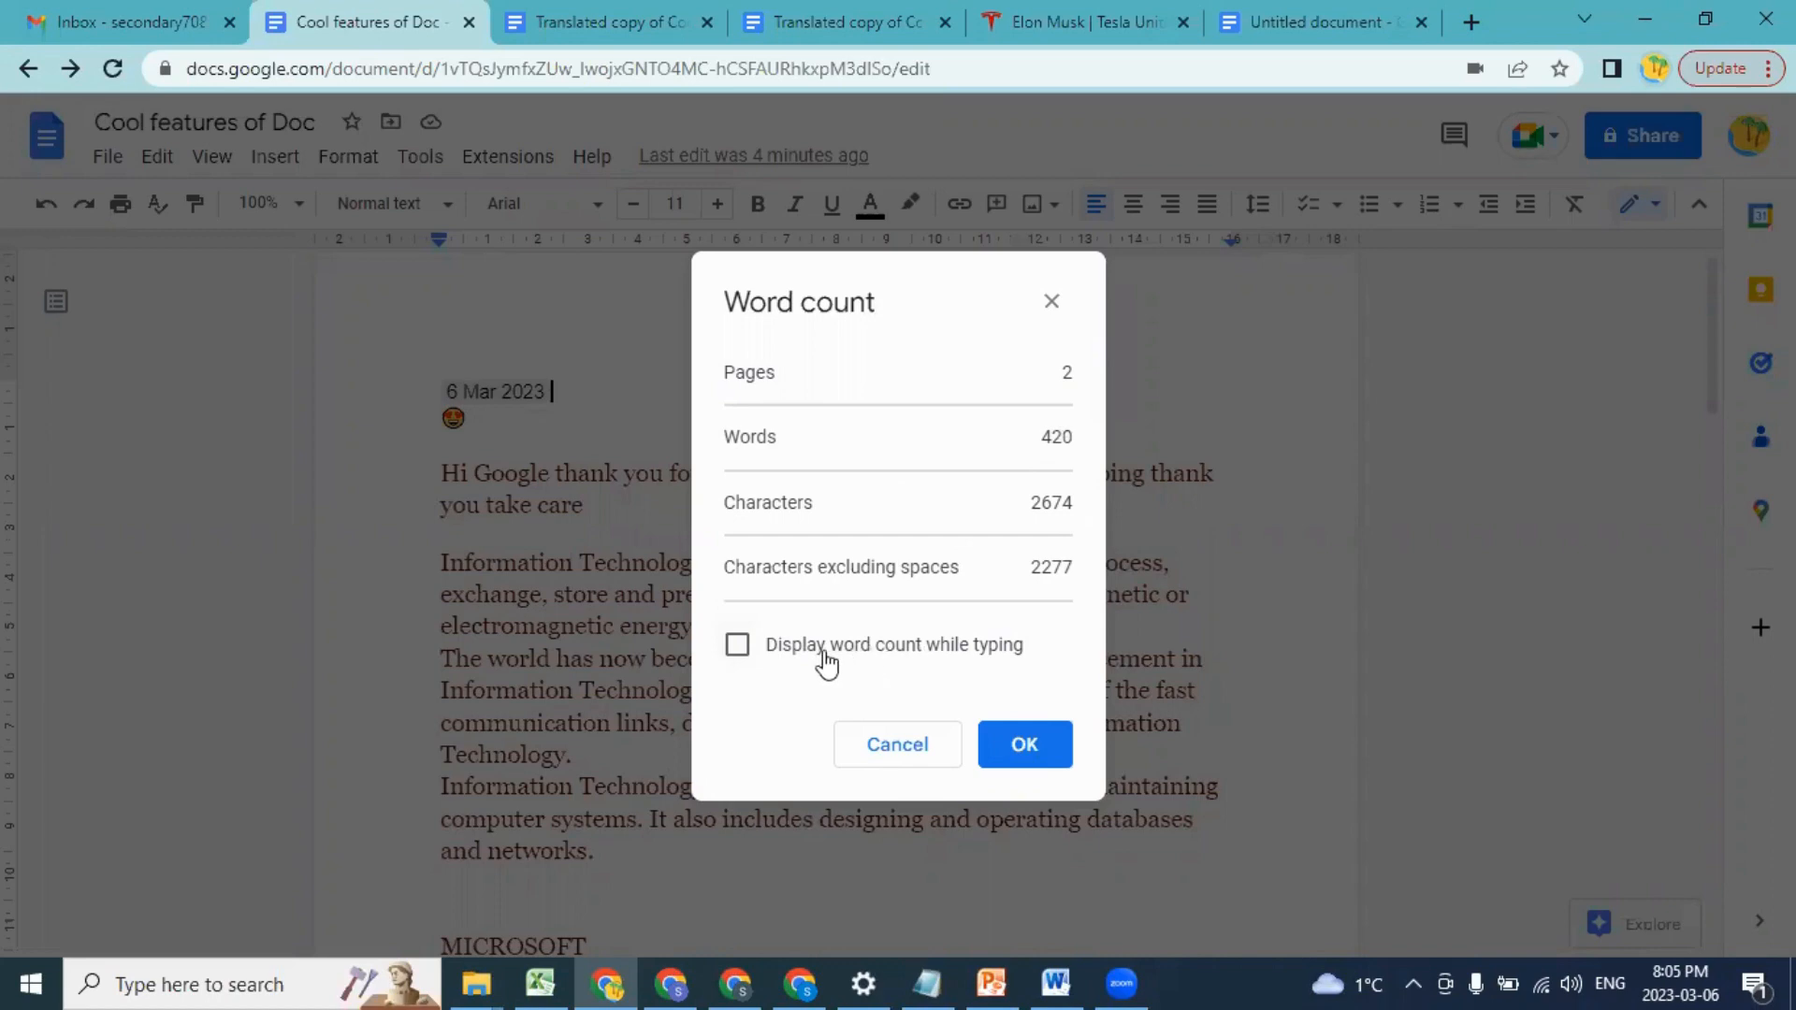
{"action": "left_click", "coordinate": [788, 658]}
{"action": "left_click", "coordinate": [1026, 753]}
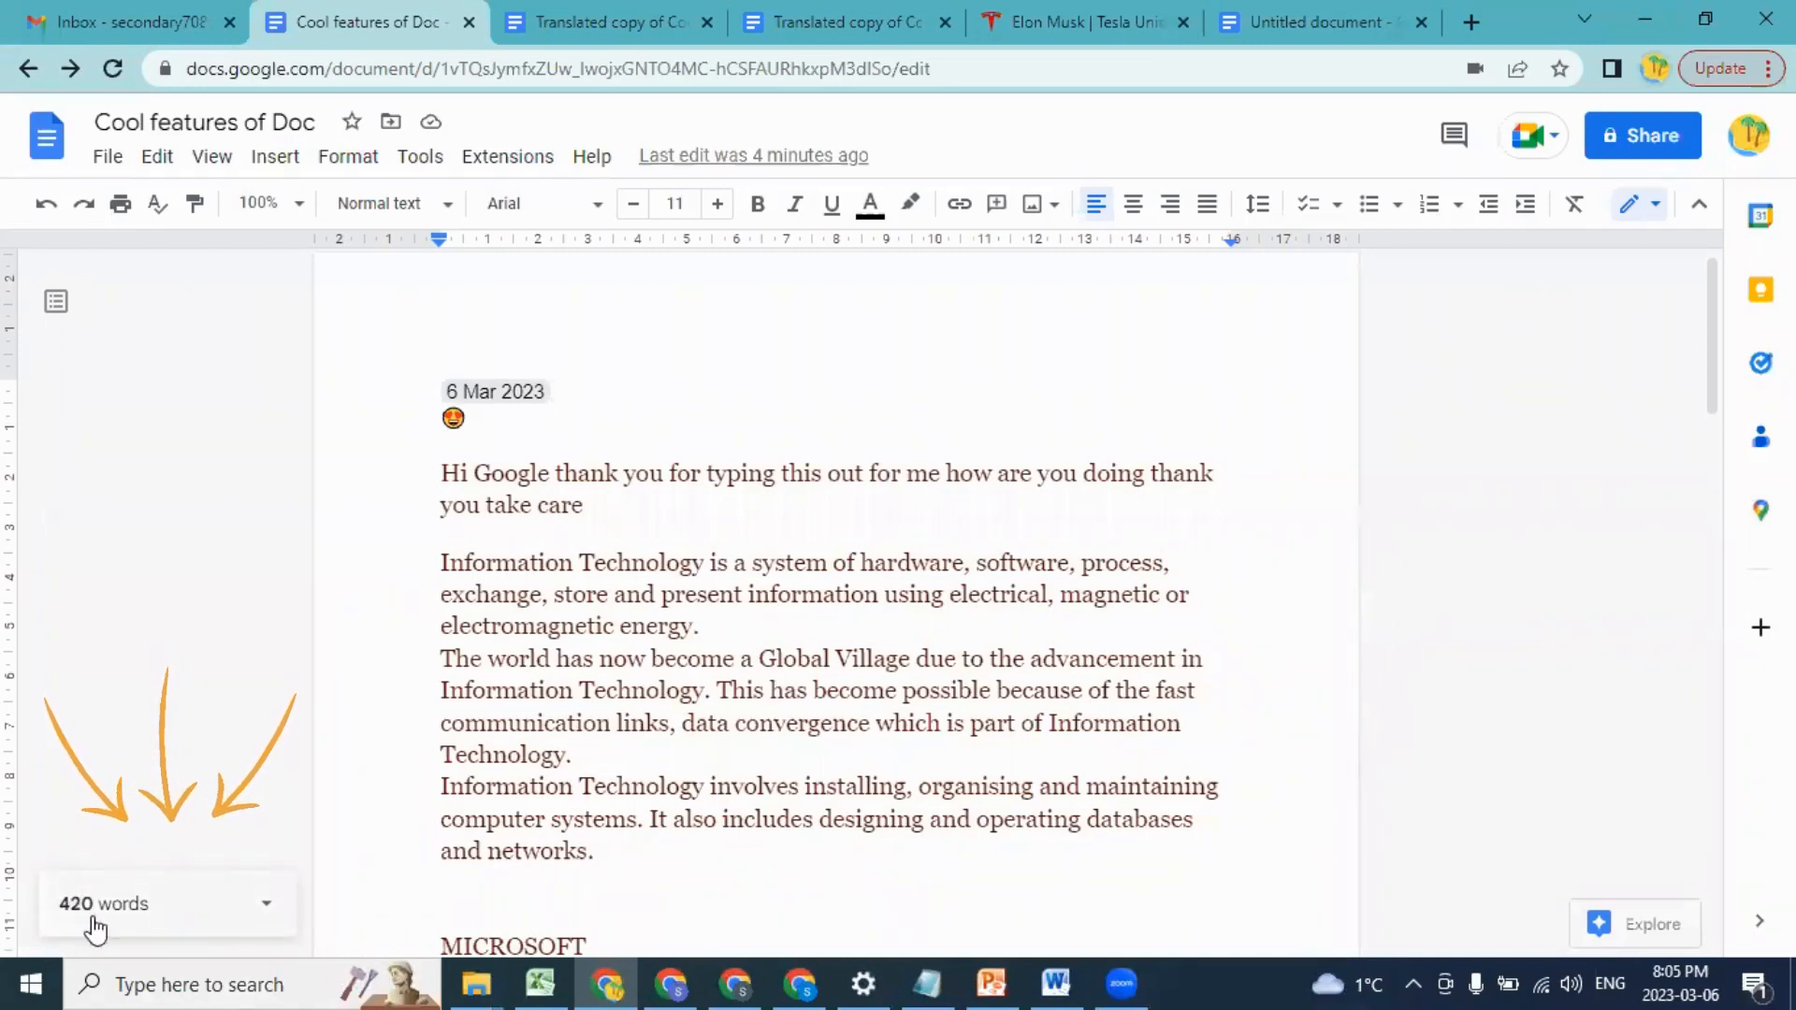
Step: Add the line "Hello everyone" below the last Information Technology paragraph to test the live word count
{"action": "left_click", "coordinate": [654, 863]}
{"action": "key", "text": "Return"}
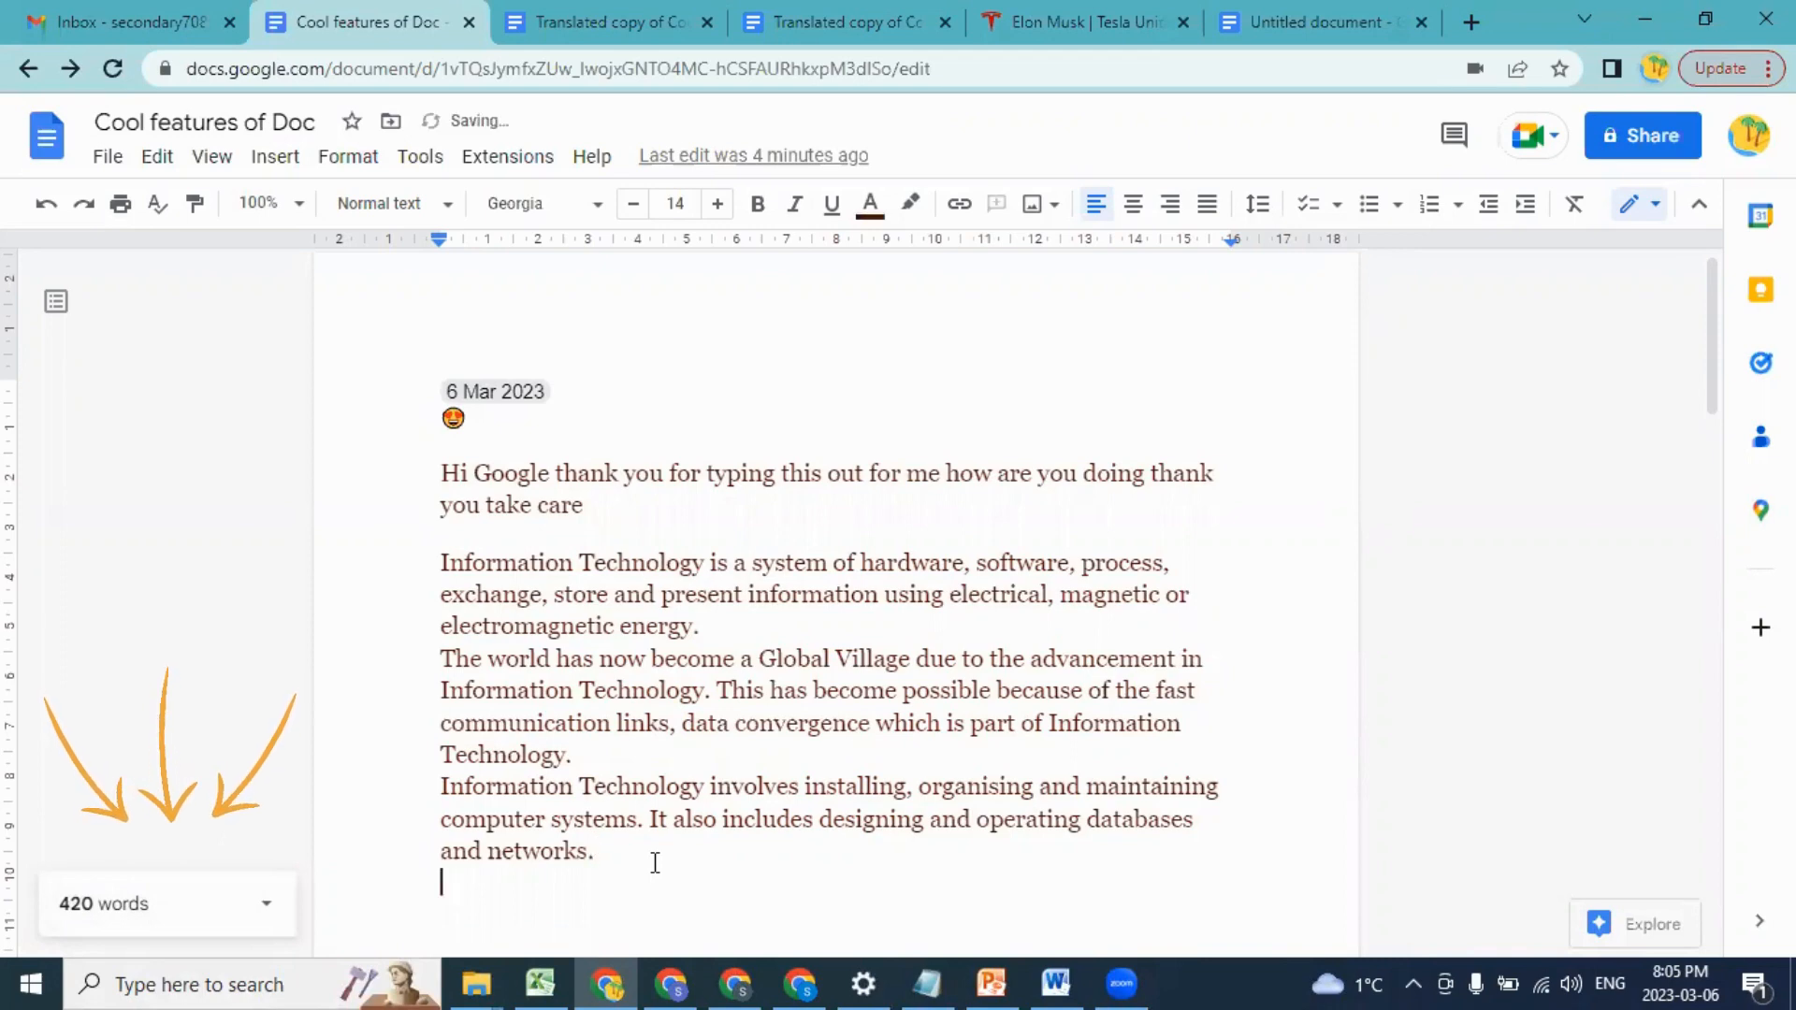
{"action": "type", "text": "Hello everyone"}
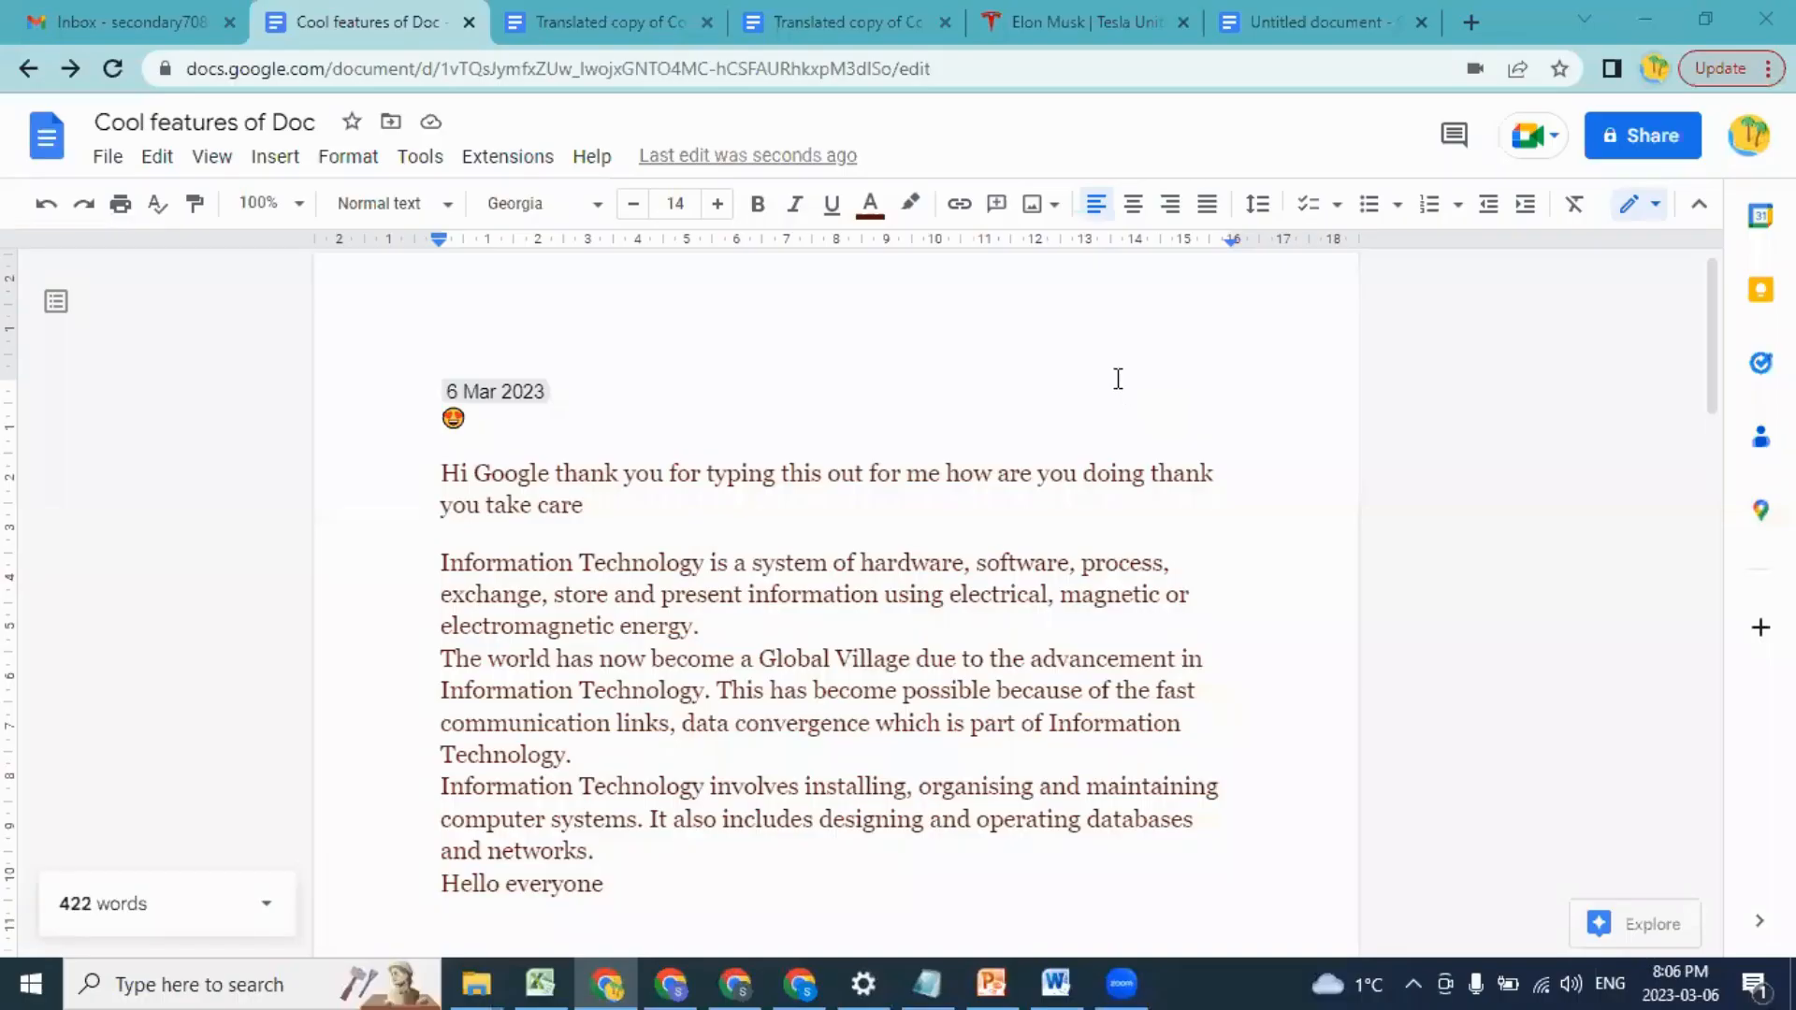
Step: Open the document's version history to review its earlier versions
{"action": "left_click", "coordinate": [810, 420]}
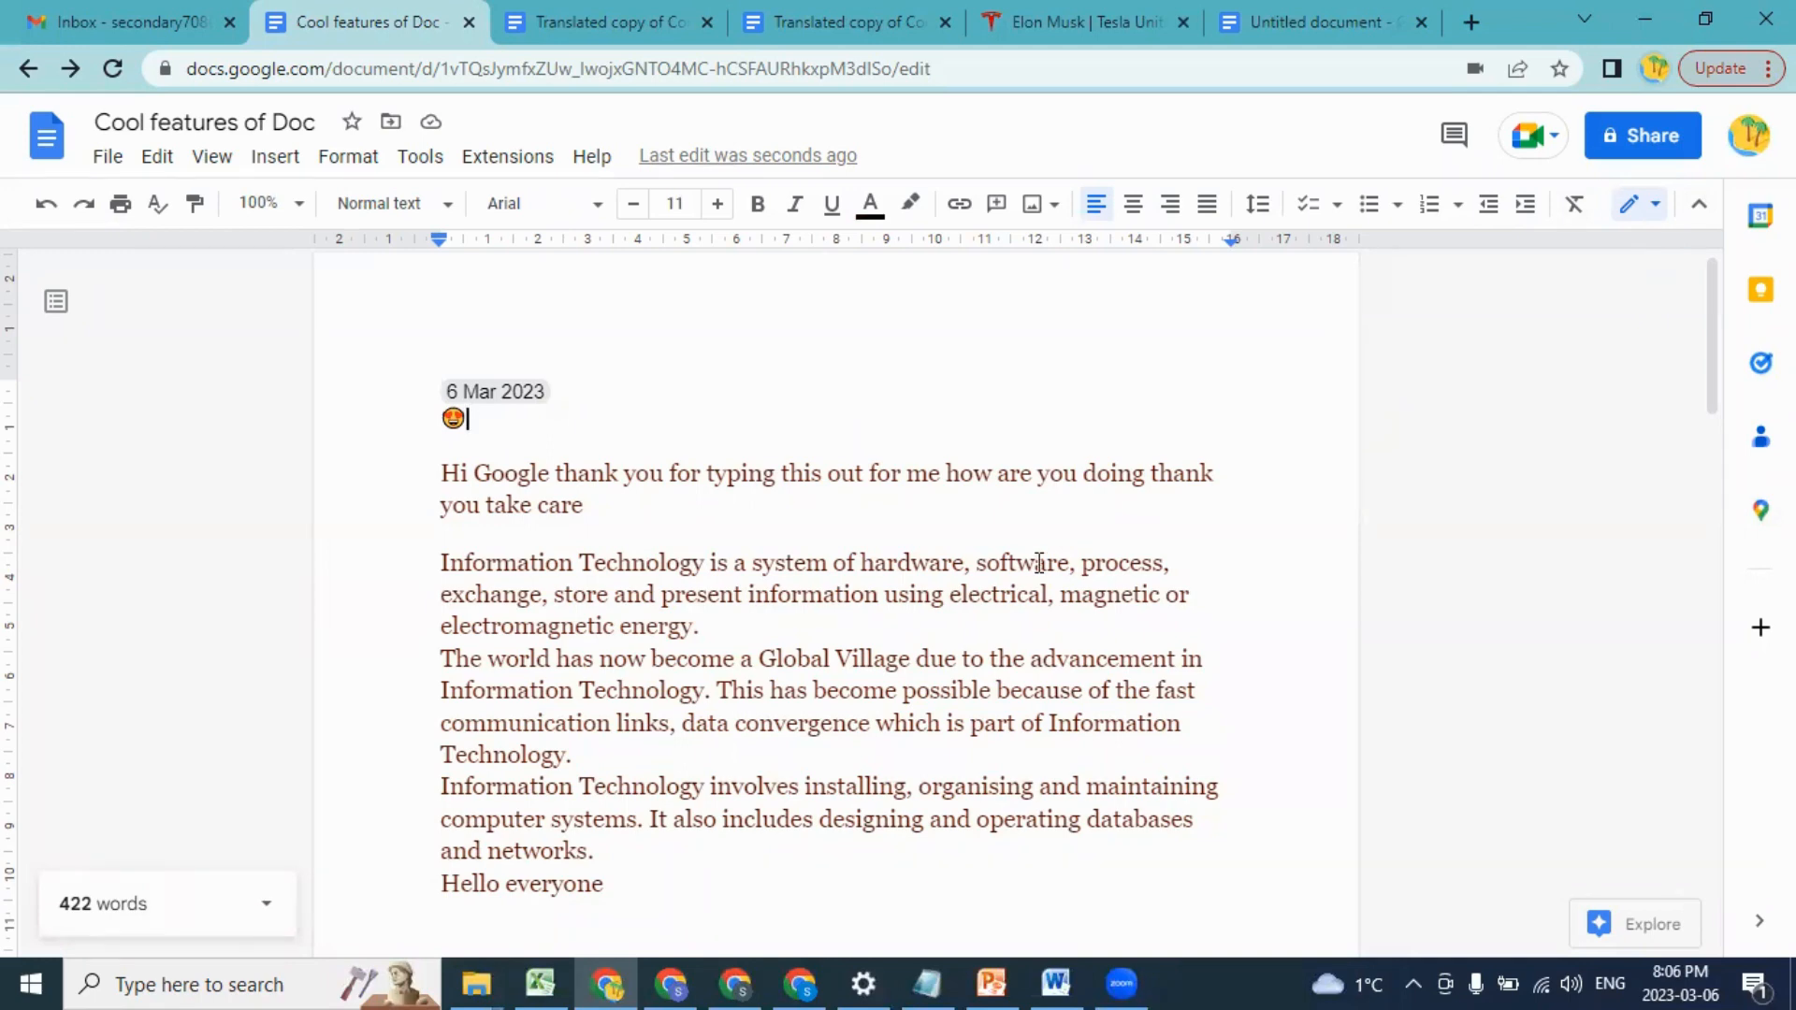
{"action": "left_click", "coordinate": [111, 157]}
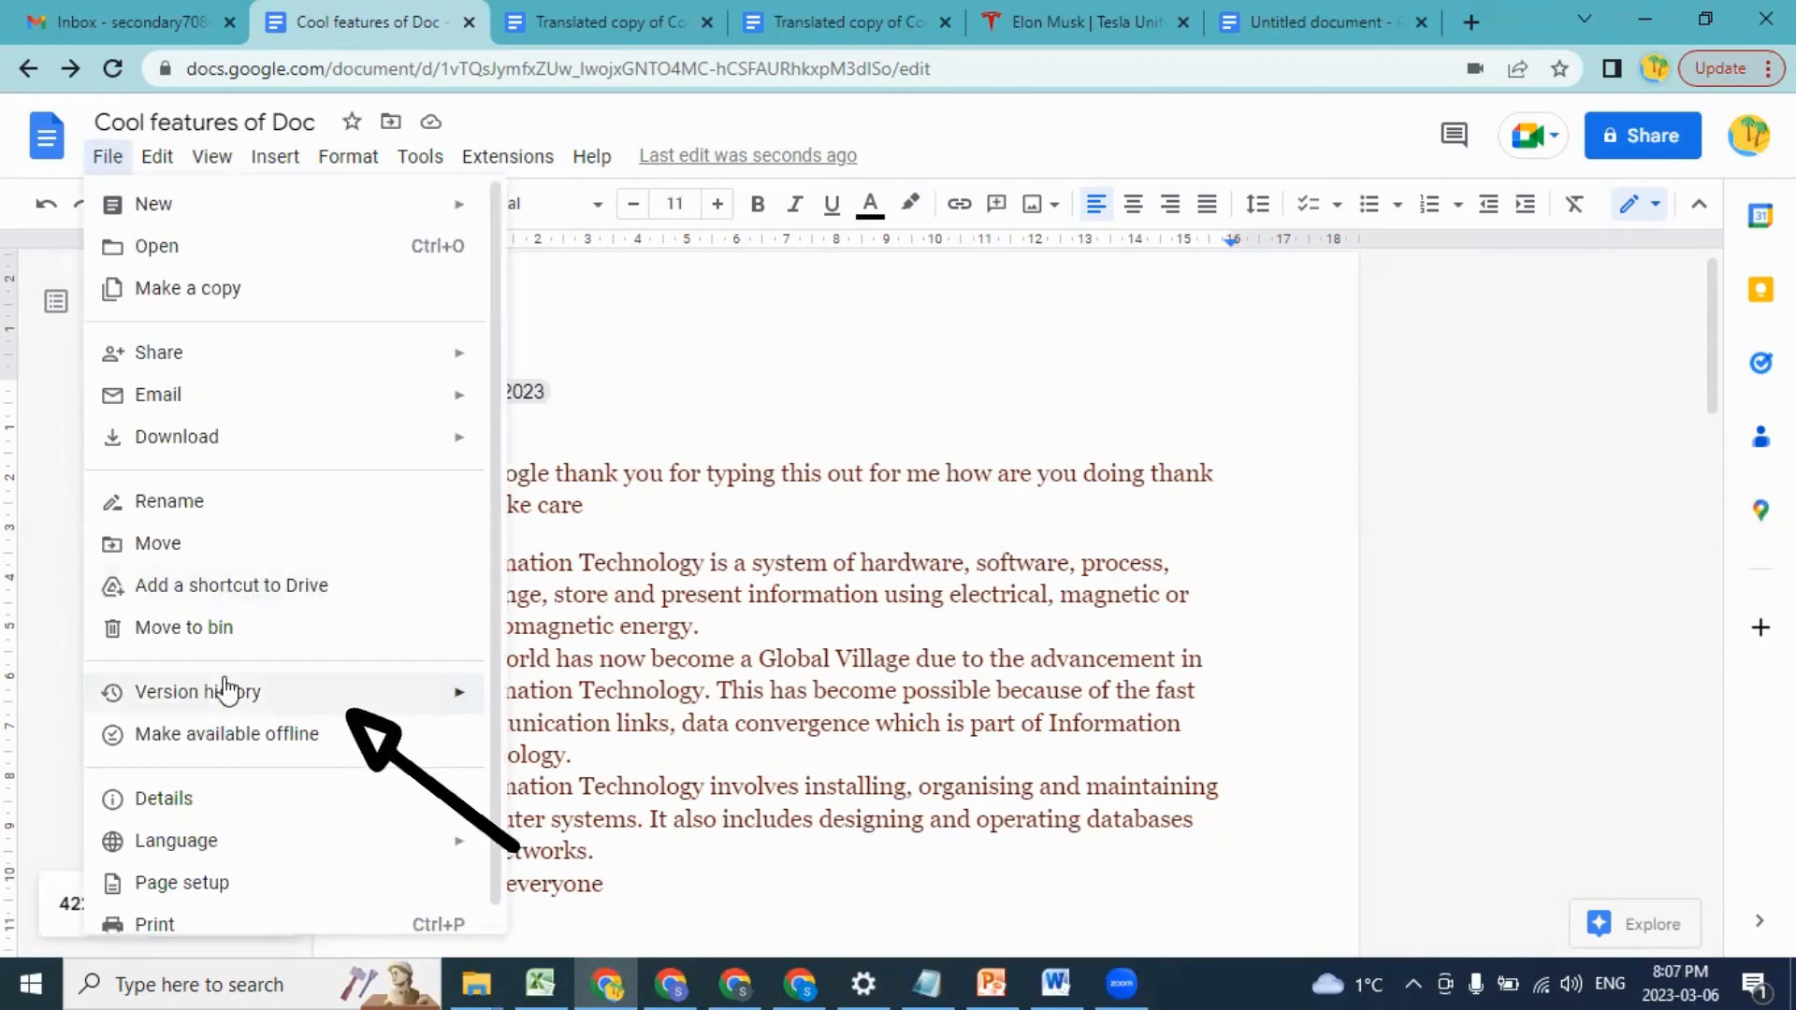
{"action": "mouse_move", "coordinate": [227, 708]}
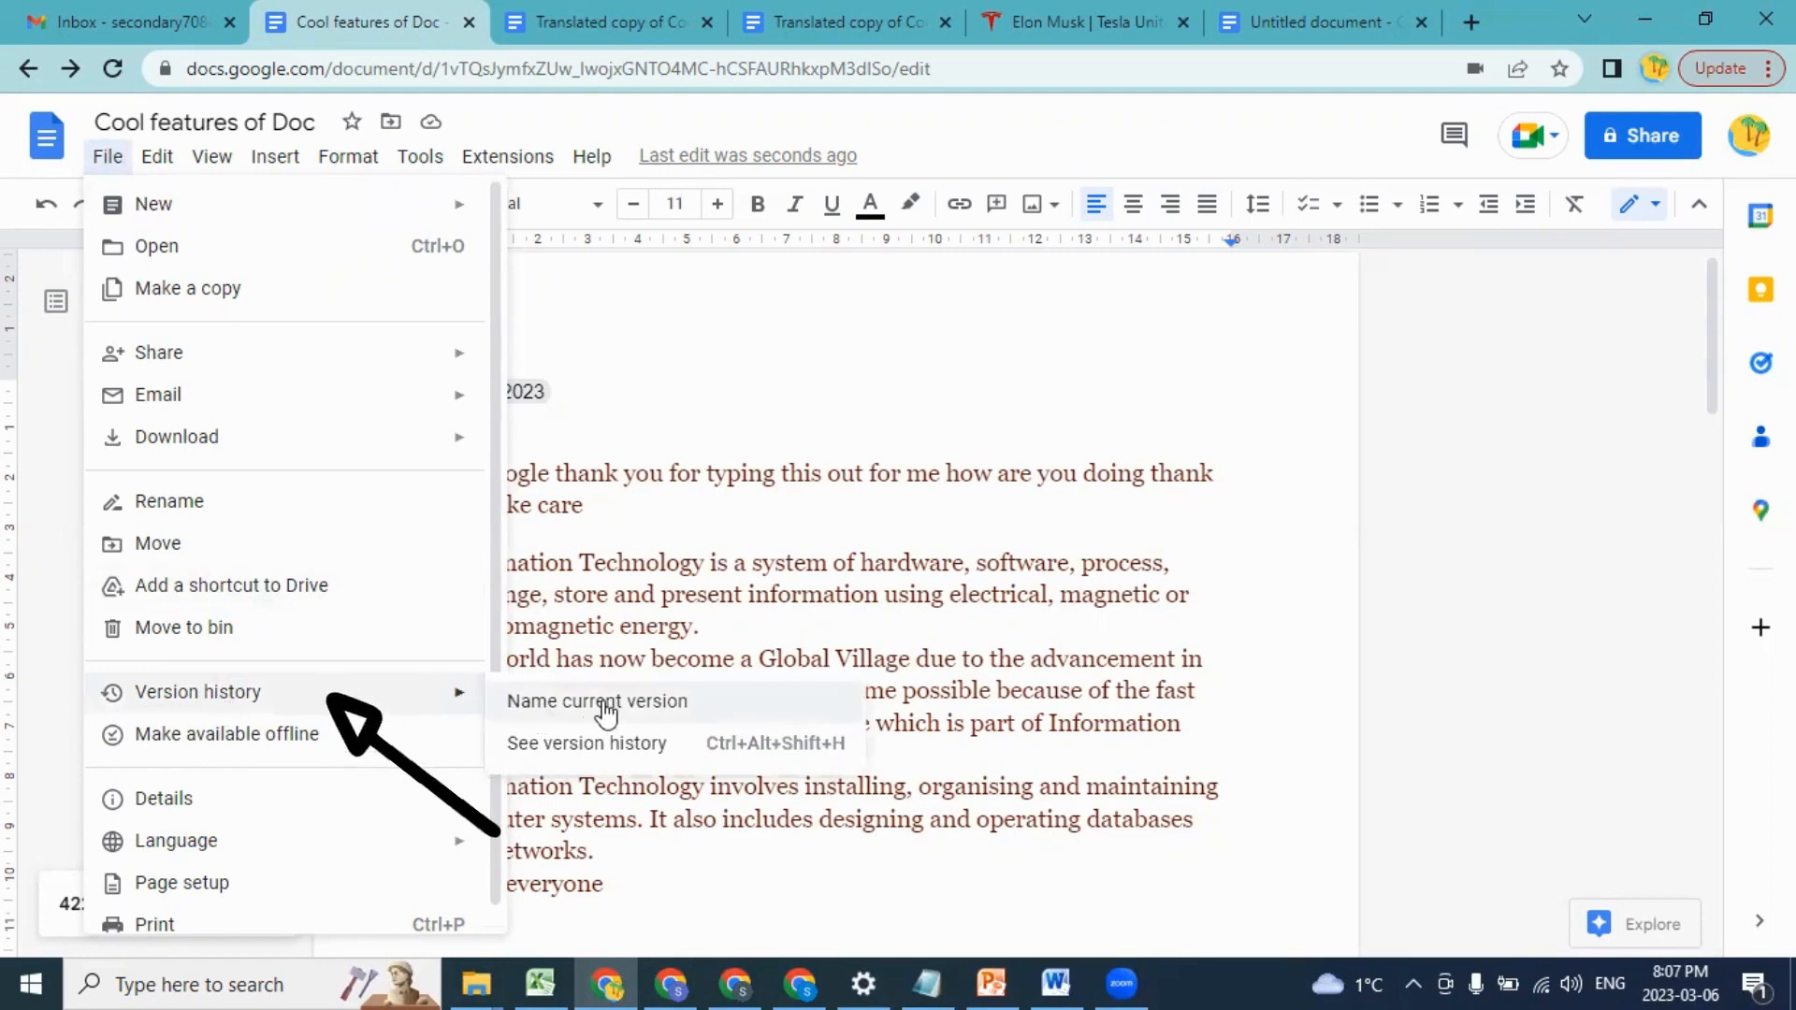
{"action": "left_click", "coordinate": [597, 745]}
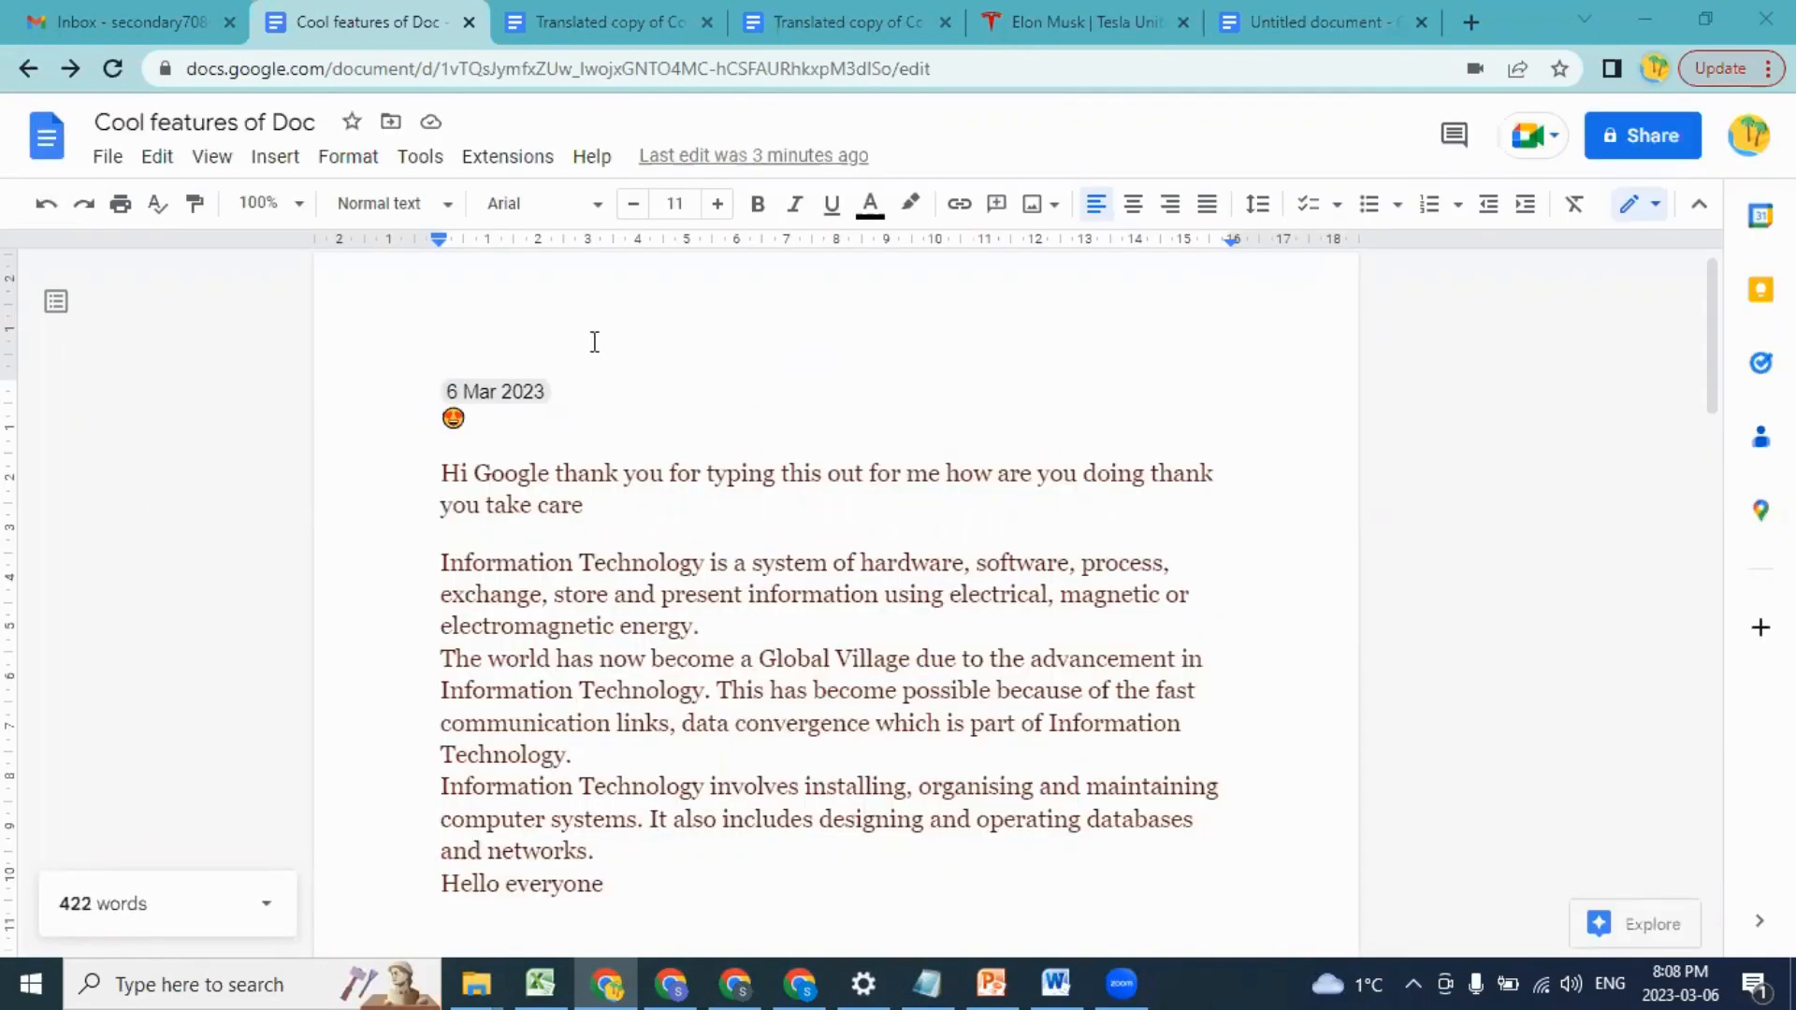
Step: Download the document as a PDF and open the downloaded file in Adobe Acrobat Reader to look through its pages
{"action": "left_click", "coordinate": [581, 433]}
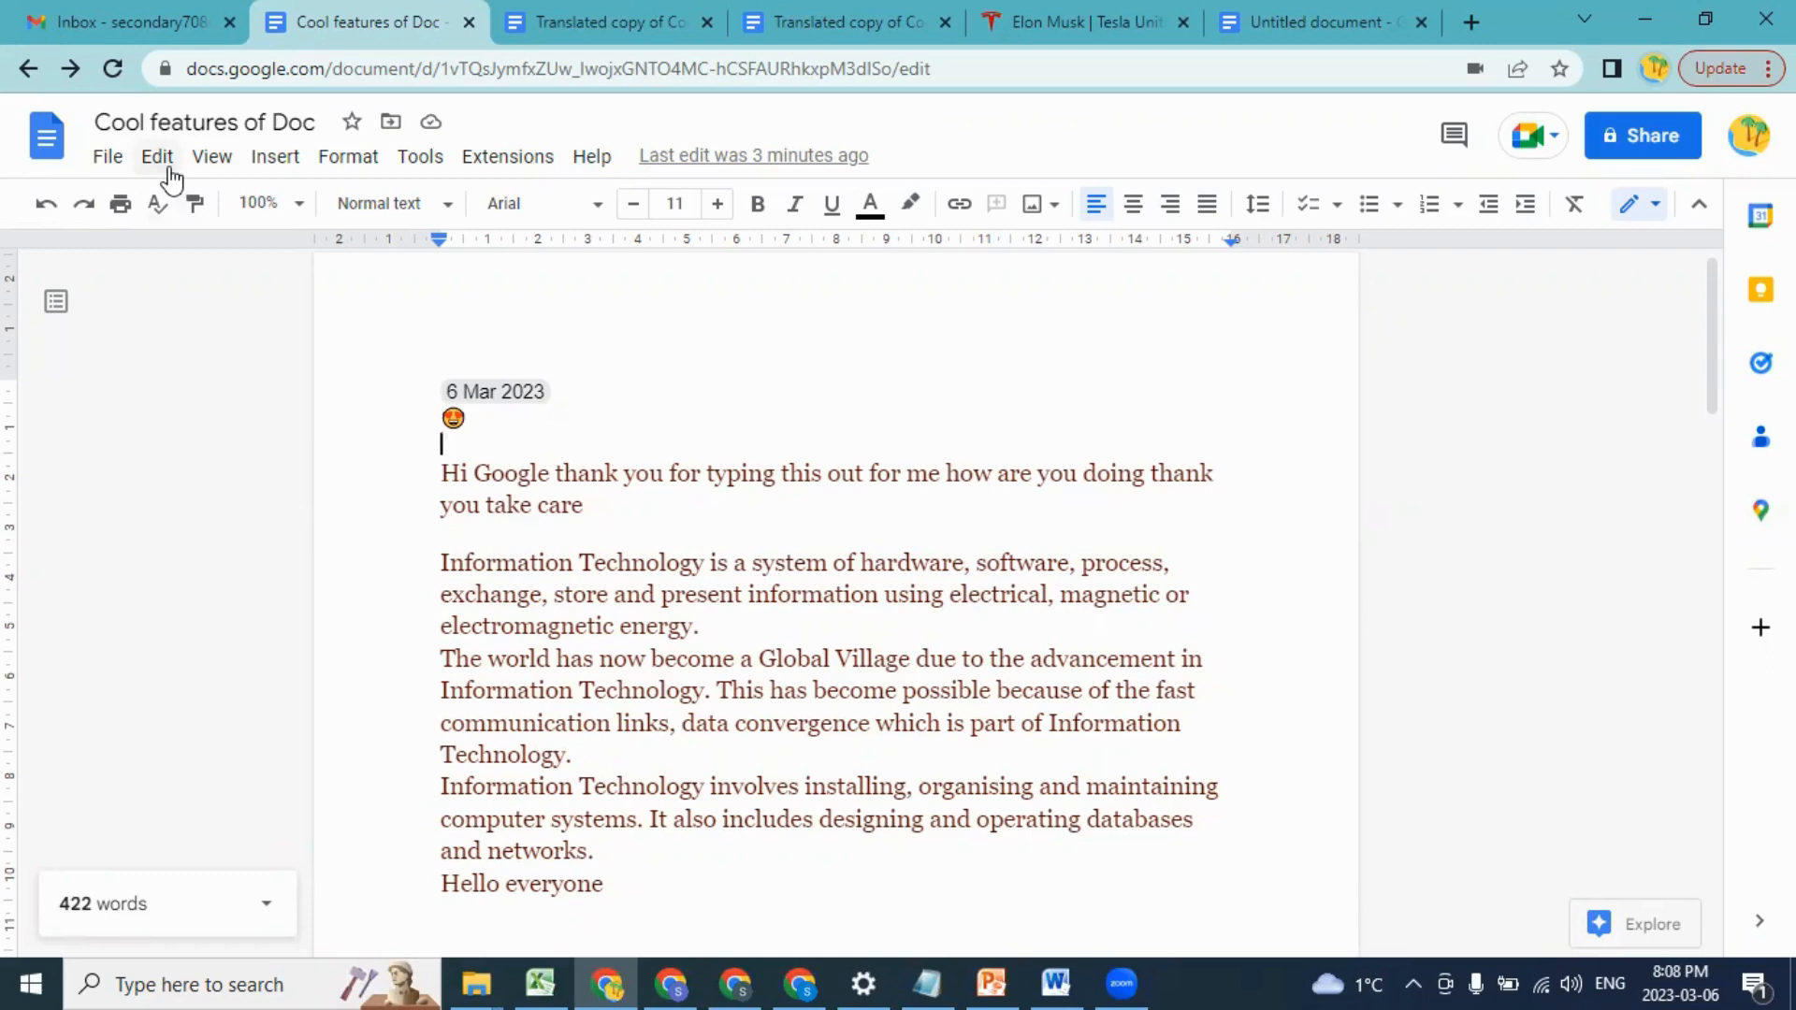
{"action": "left_click", "coordinate": [109, 162]}
{"action": "mouse_move", "coordinate": [228, 447]}
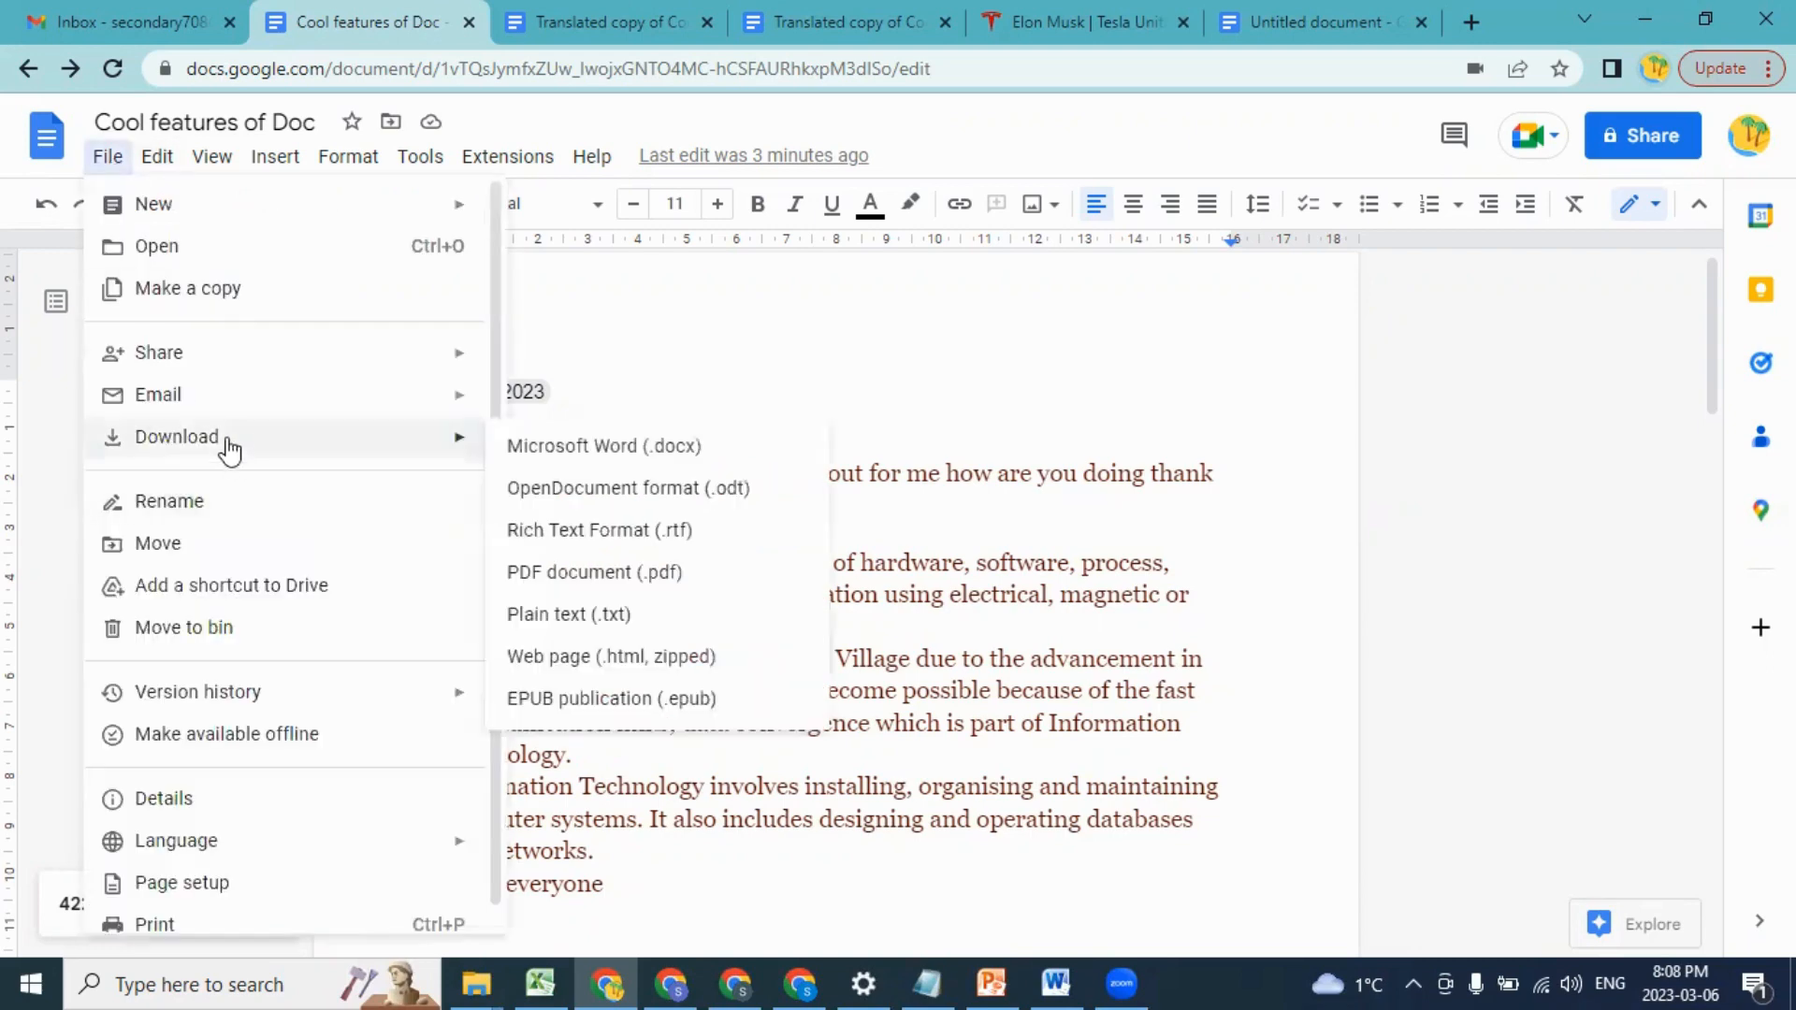
{"action": "left_click", "coordinate": [593, 573]}
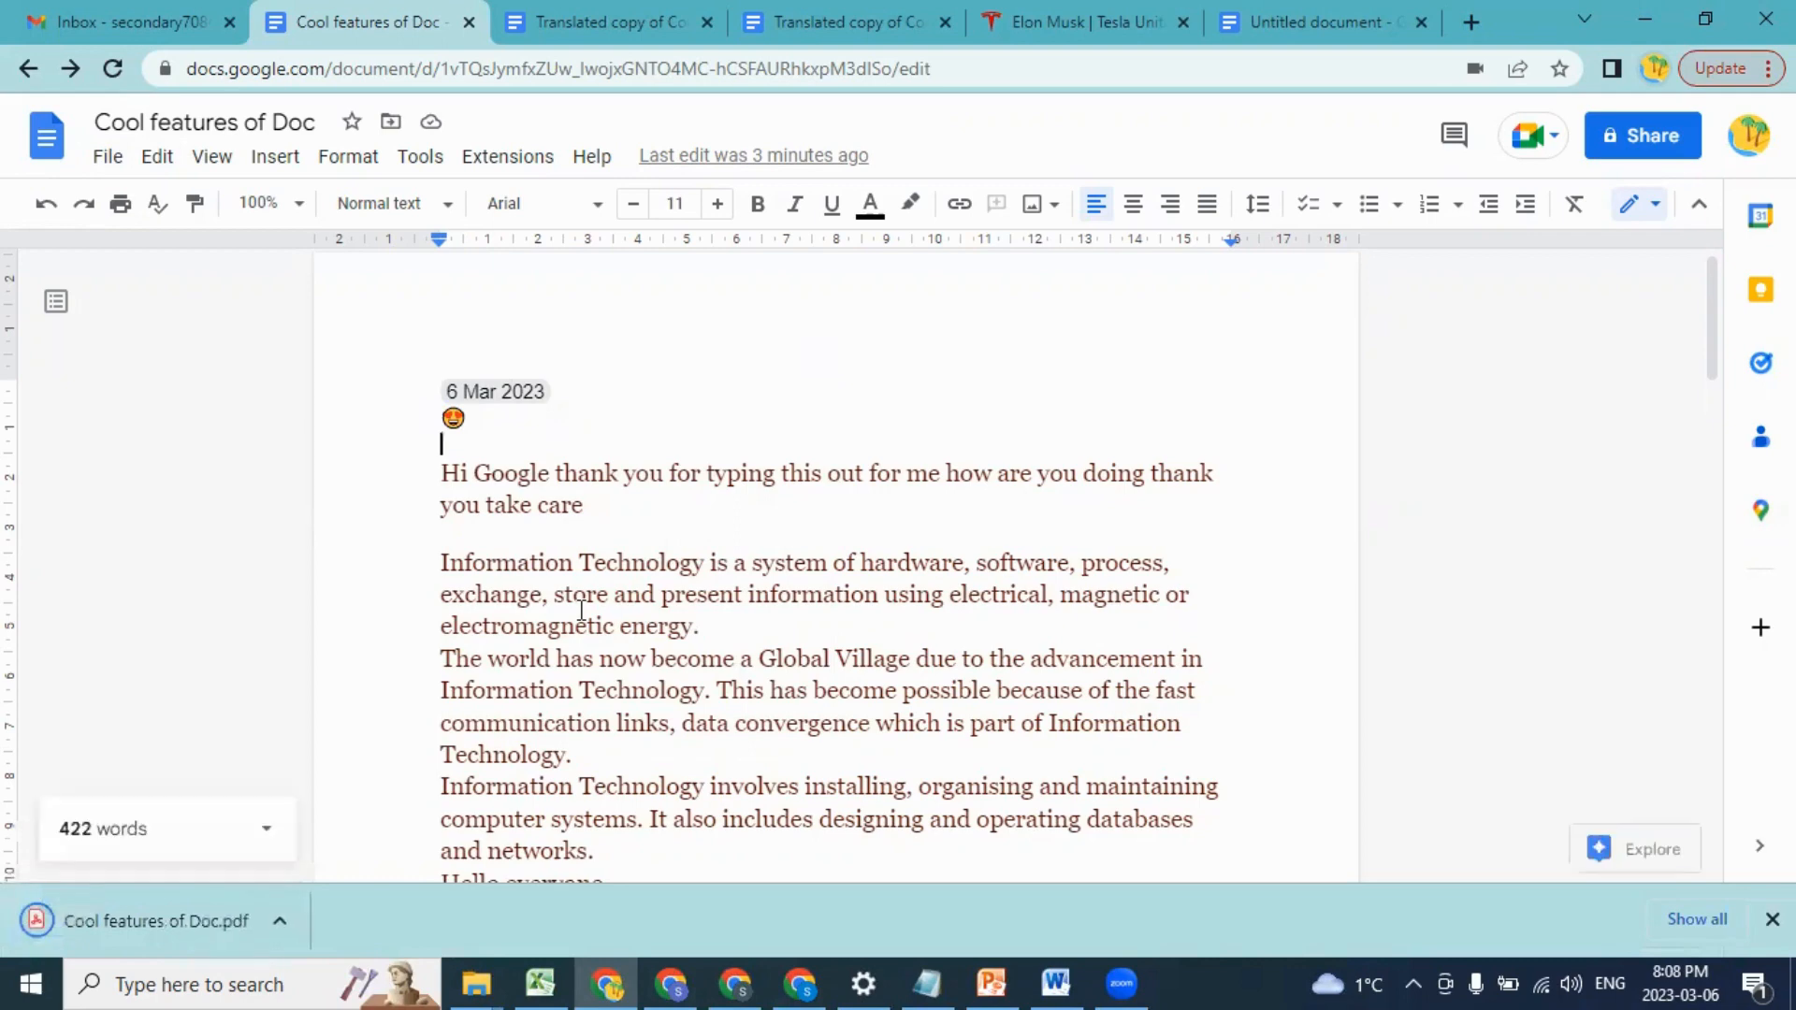
{"action": "left_click", "coordinate": [150, 926]}
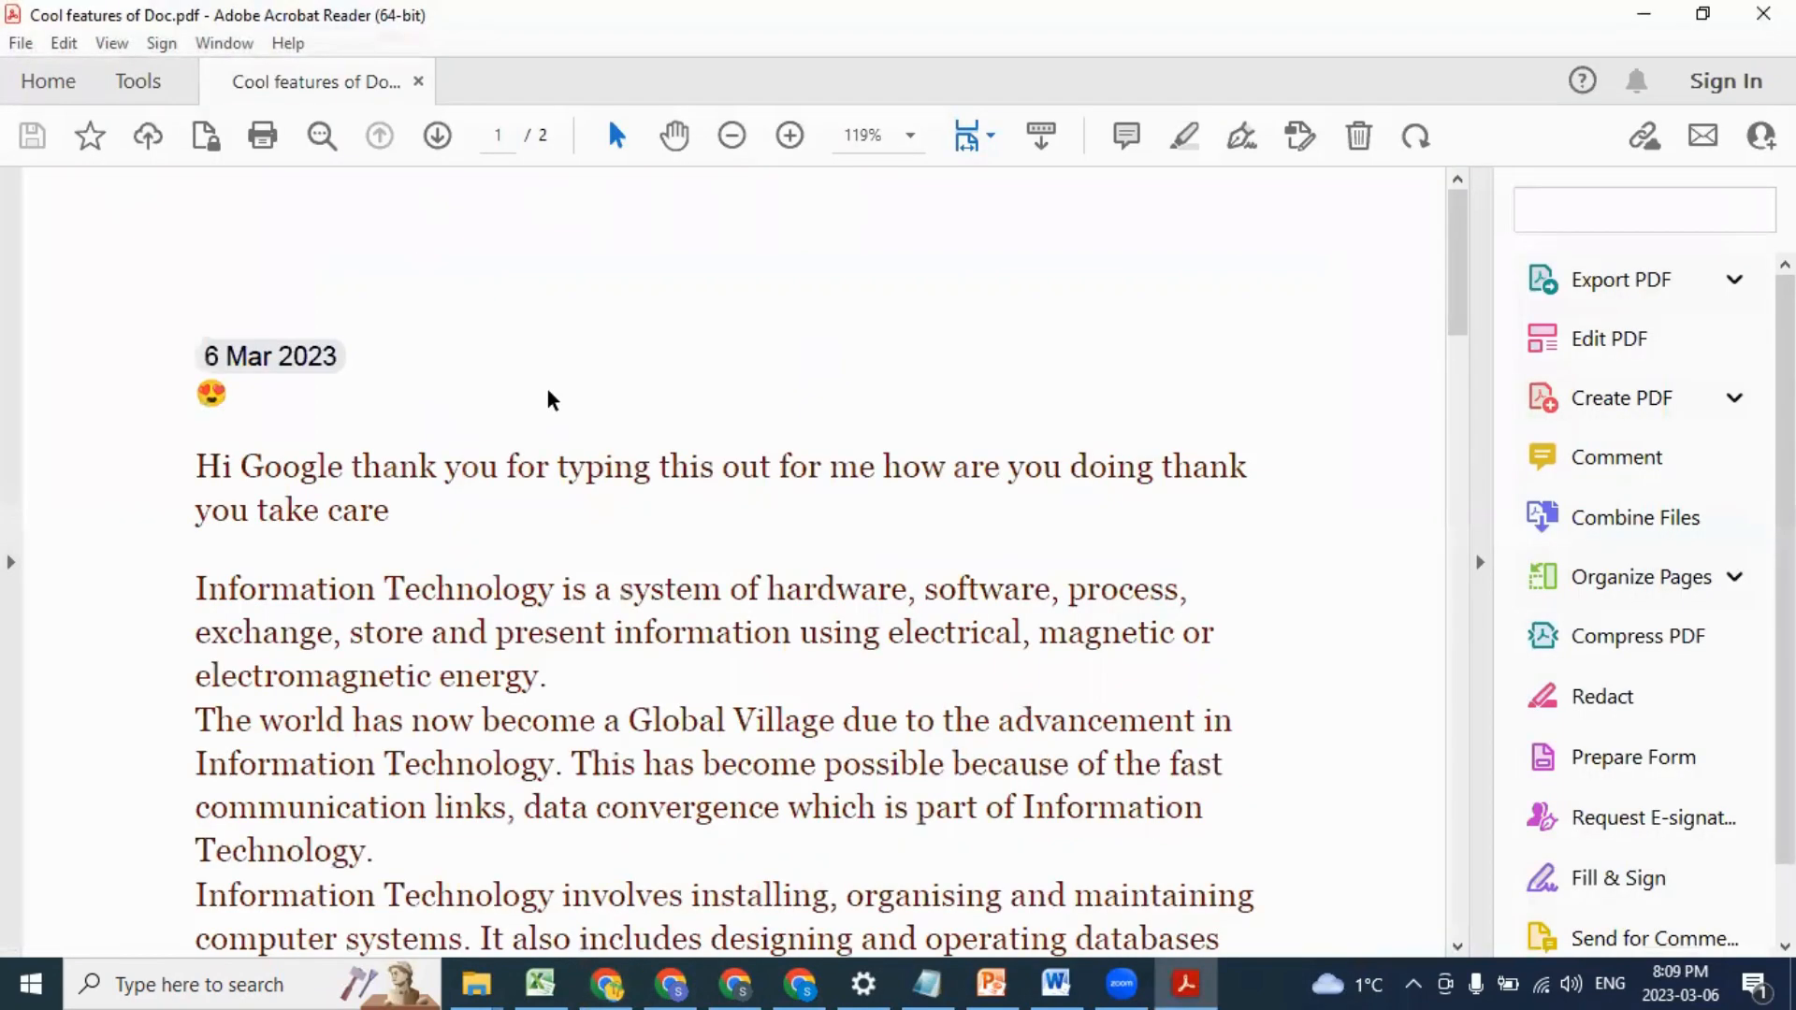
{"action": "left_click_drag", "start_coordinate": [1456, 314], "coordinate": [1452, 202]}
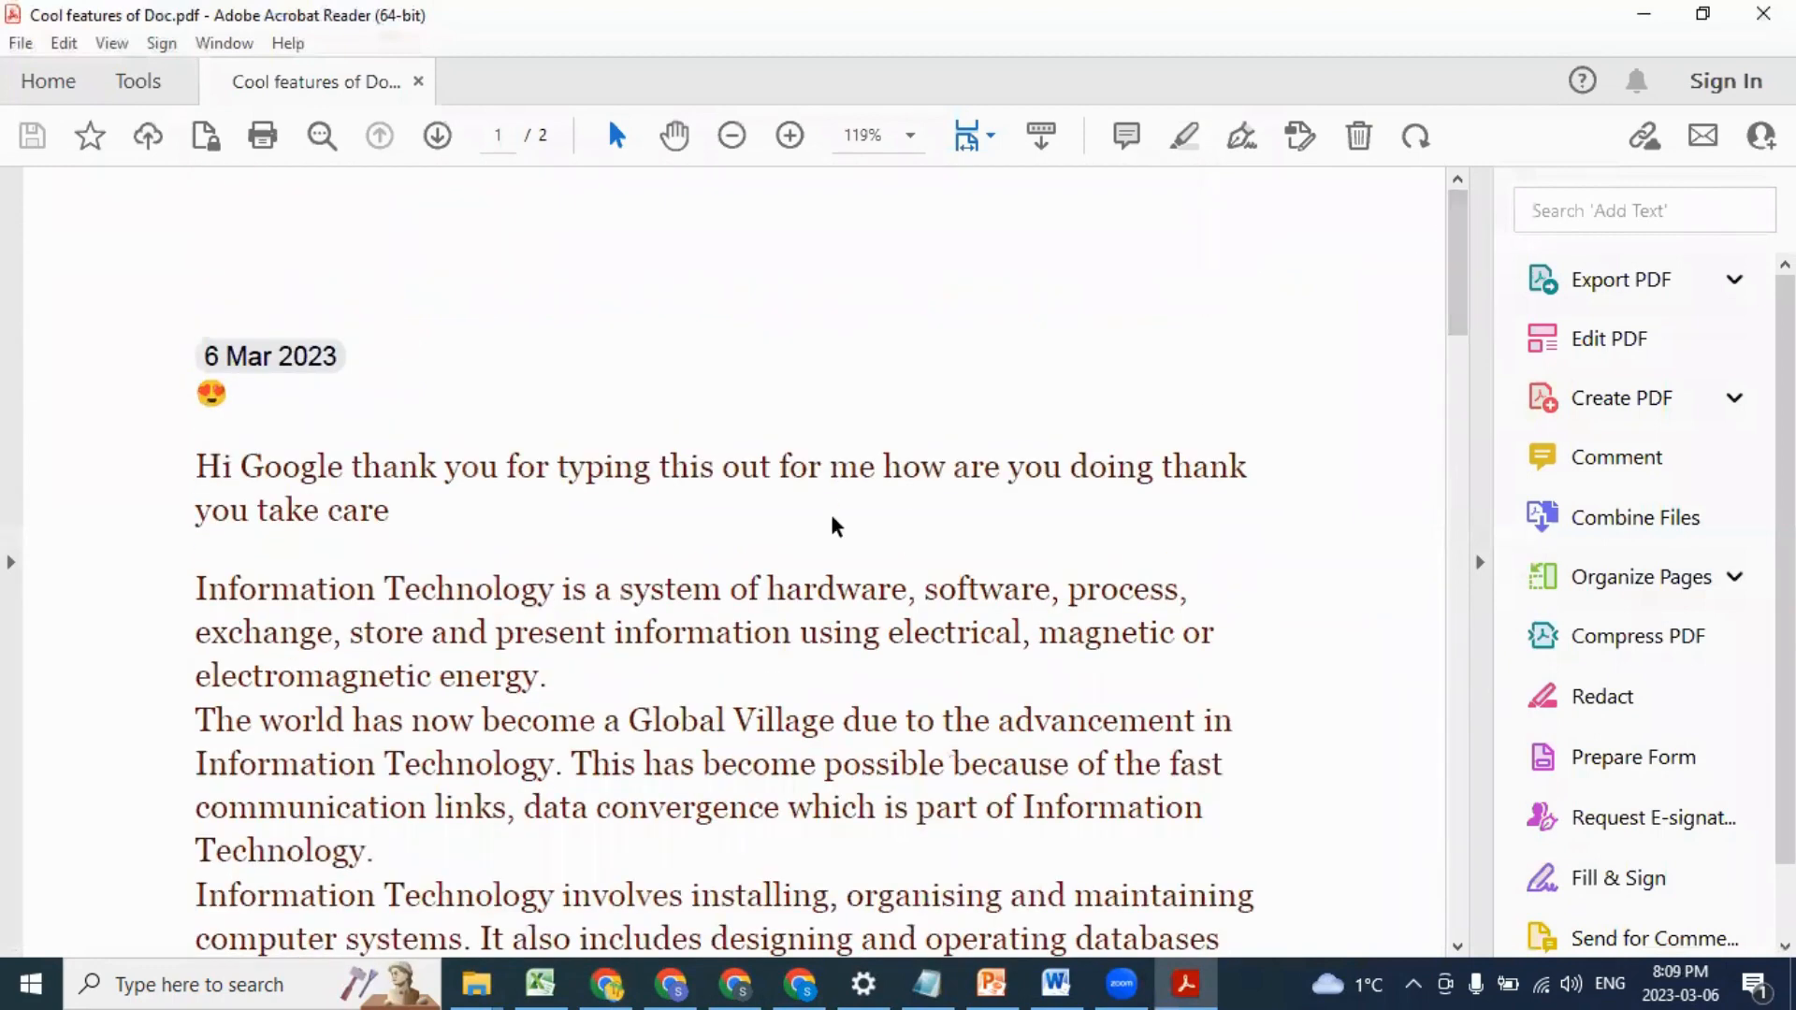